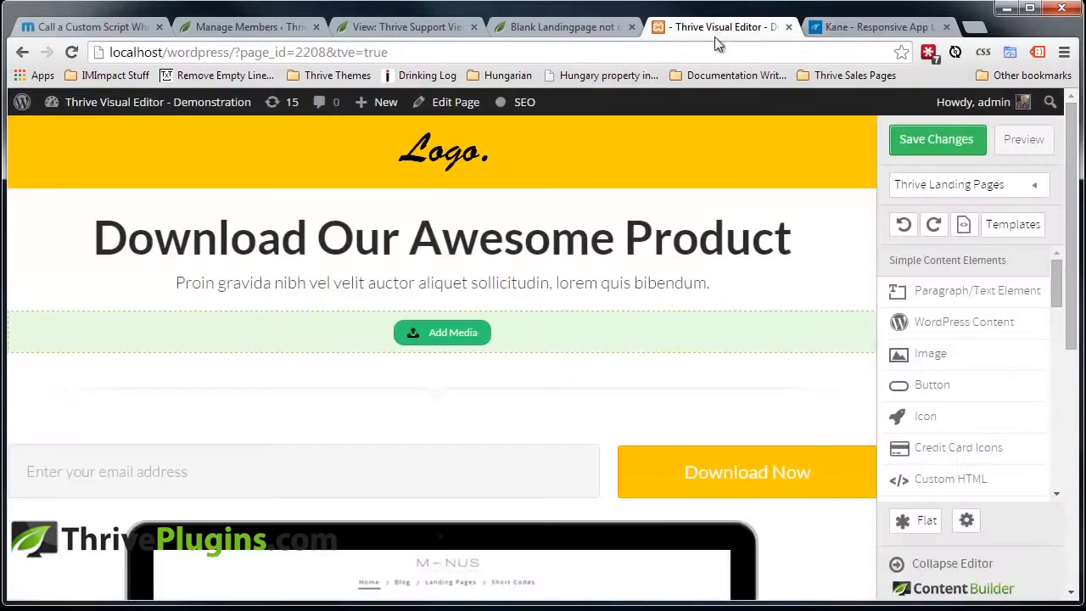
# Compare the Kane reference page with the current landing page in the editor
pyautogui.click(719, 27)
pyautogui.click(879, 24)
pyautogui.click(707, 27)
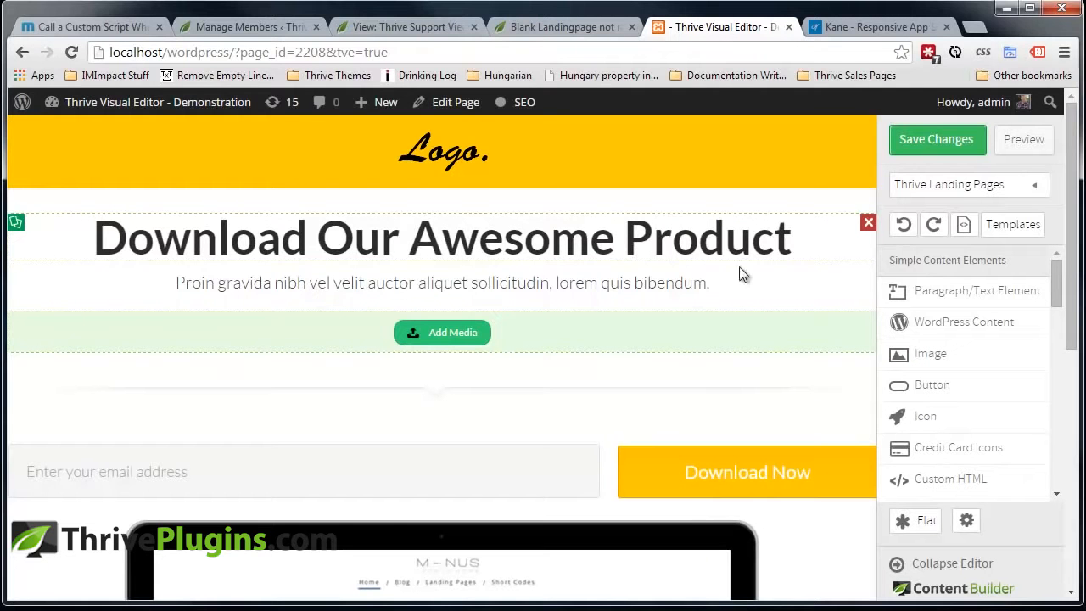
pyautogui.click(892, 26)
pyautogui.moveTo(1072, 121)
pyautogui.mouseDown()
pyautogui.moveTo(1070, 279)
pyautogui.moveTo(1071, 102)
pyautogui.mouseUp()
pyautogui.click(721, 26)
# Load the default Big Picture landing page template again, without saving the current revision
pyautogui.click(949, 185)
pyautogui.click(953, 238)
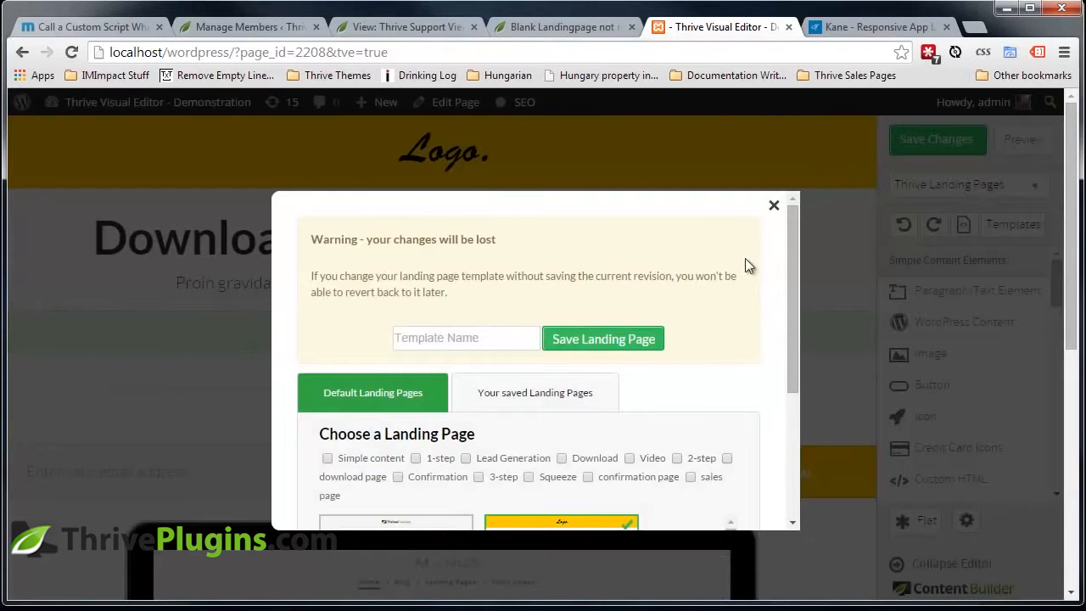
pyautogui.moveTo(789, 248); pyautogui.dragTo(799, 373)
pyautogui.moveTo(734, 328)
pyautogui.mouseDown()
pyautogui.moveTo(736, 339)
pyautogui.moveTo(736, 322)
pyautogui.mouseUp()
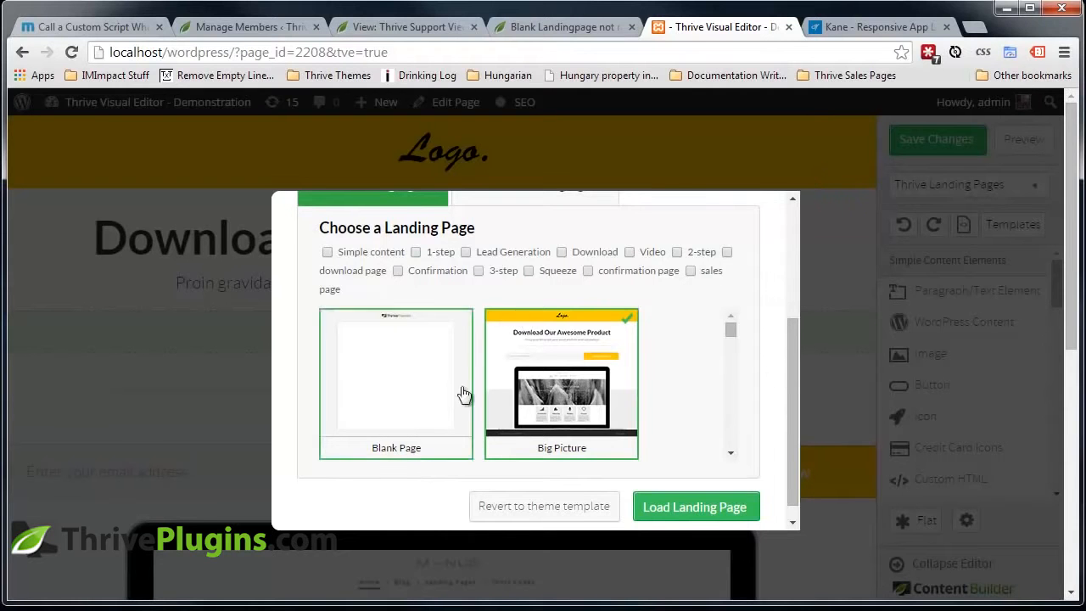
pyautogui.click(694, 507)
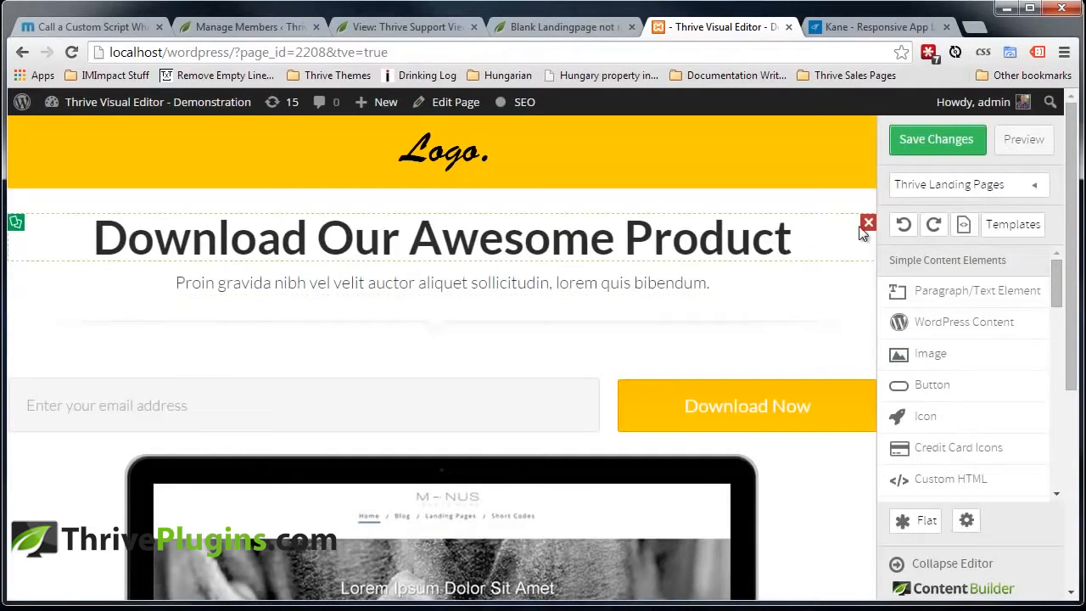
# Delete the headline, tagline, shadow divider, email form, laptop image, copyright footer and logo, keeping only the empty yellow section
pyautogui.click(868, 223)
pyautogui.click(868, 206)
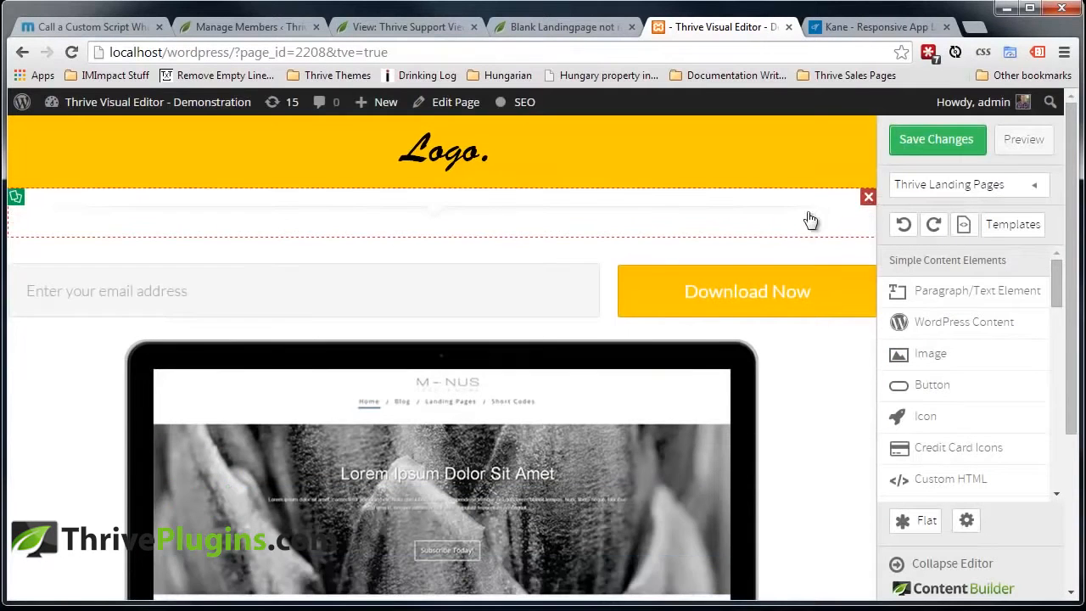
pyautogui.click(868, 198)
pyautogui.click(870, 214)
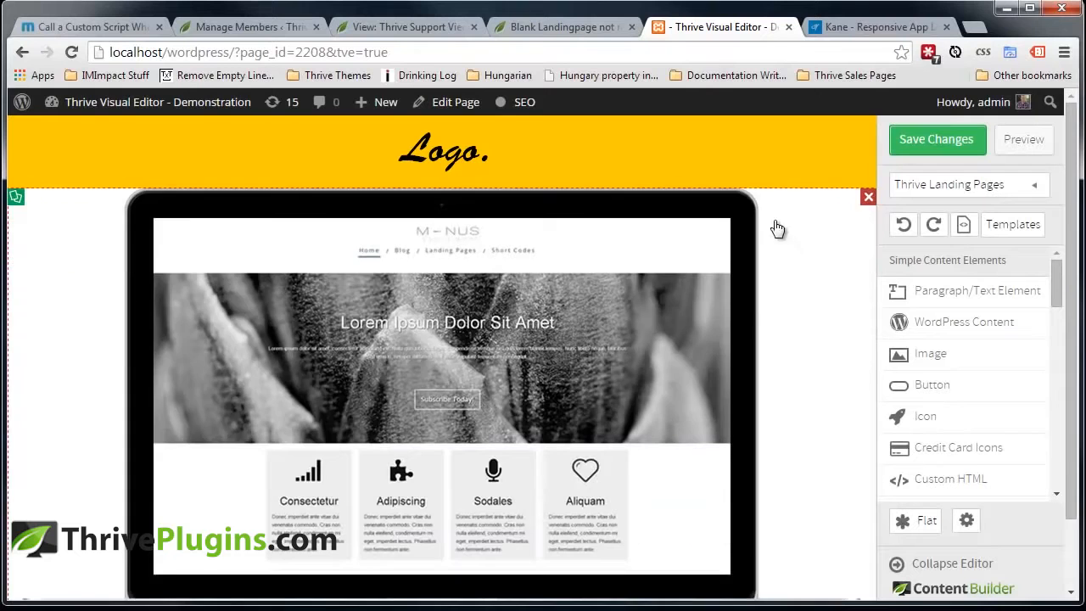
pyautogui.click(869, 201)
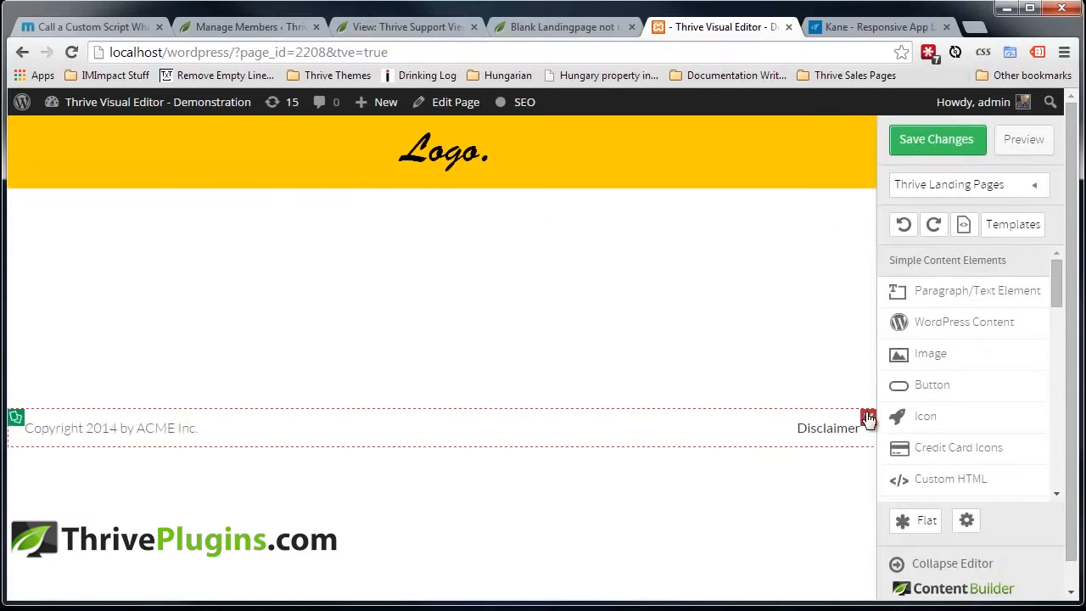
pyautogui.click(869, 418)
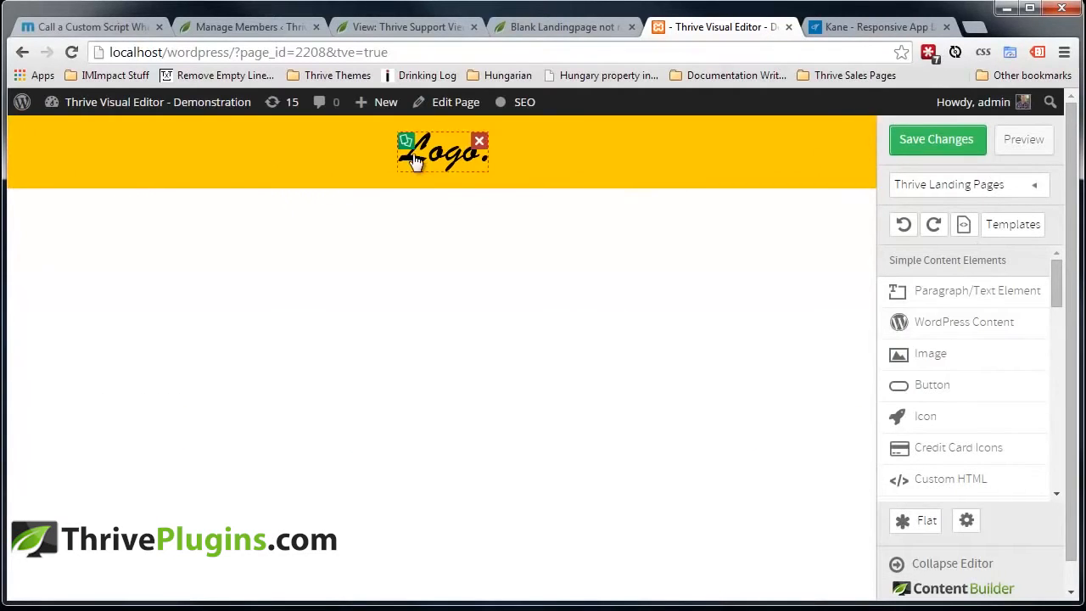
pyautogui.click(478, 146)
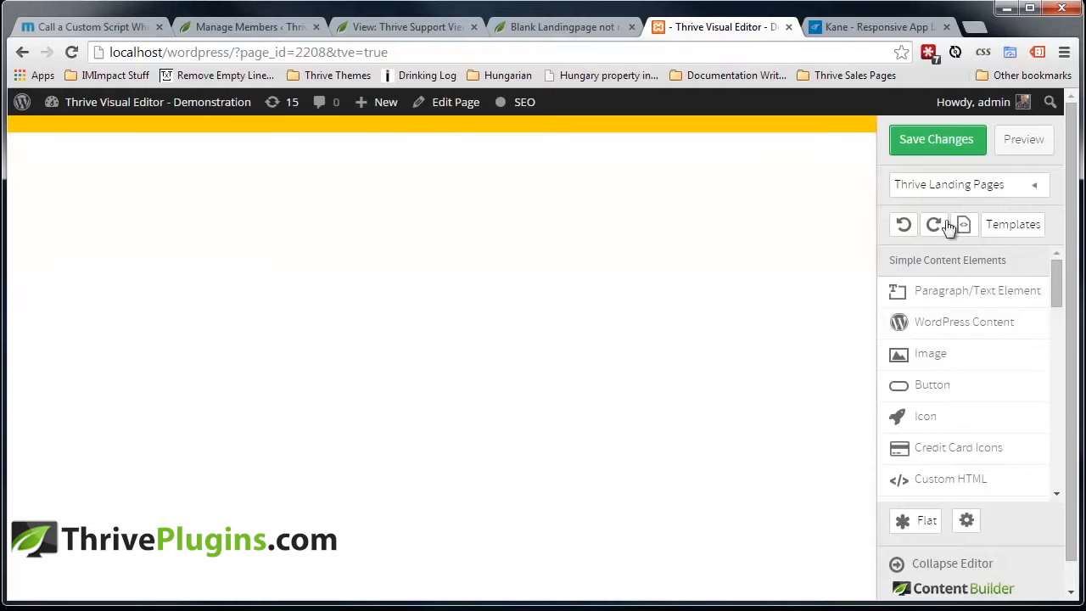
# Set the canal street photo from the media library as the yellow page section's background image
pyautogui.click(684, 134)
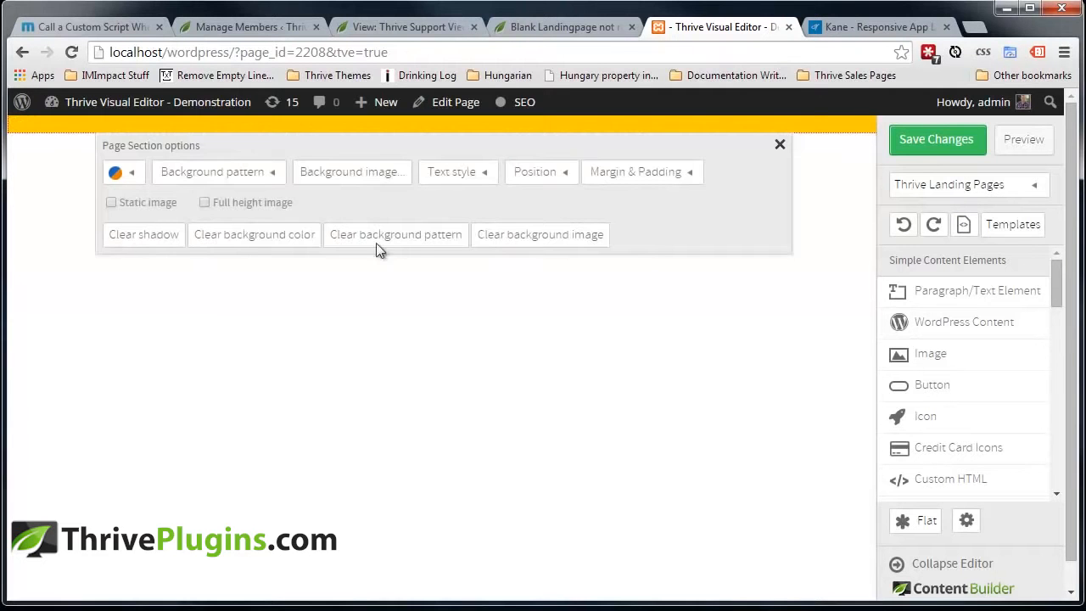
pyautogui.click(836, 30)
pyautogui.click(720, 28)
pyautogui.click(379, 189)
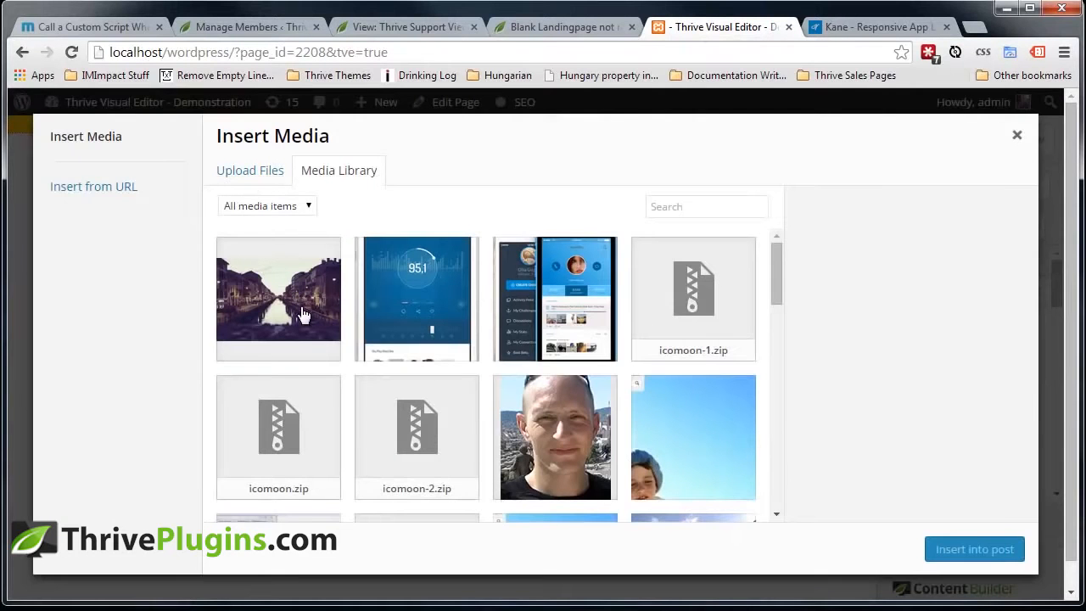
pyautogui.click(288, 306)
pyautogui.click(974, 549)
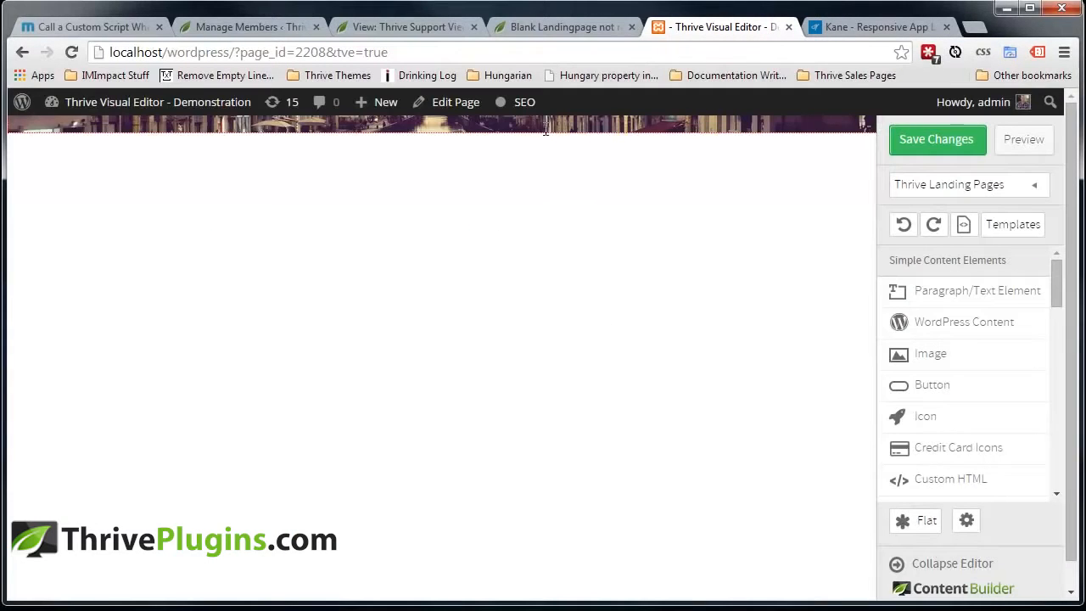
# Make the page section's background display as a full height image
pyautogui.click(512, 136)
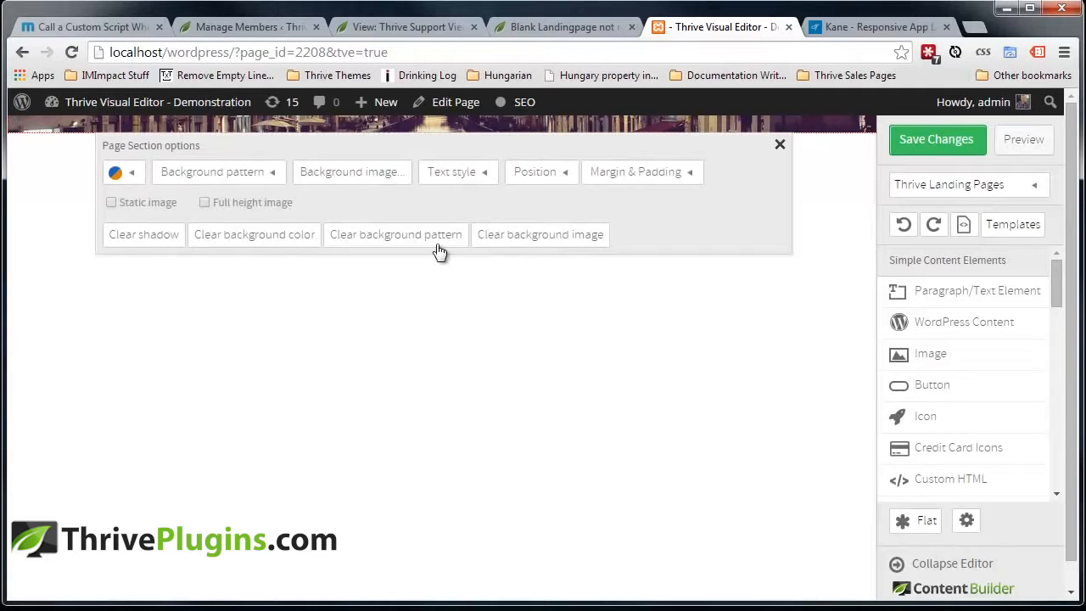
pyautogui.click(204, 202)
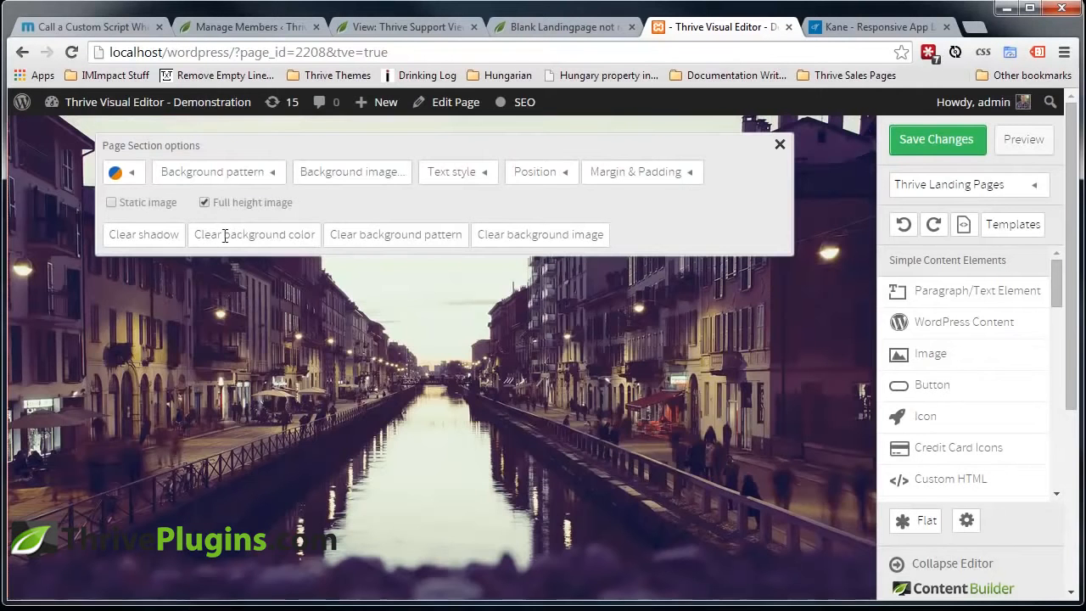
pyautogui.click(781, 144)
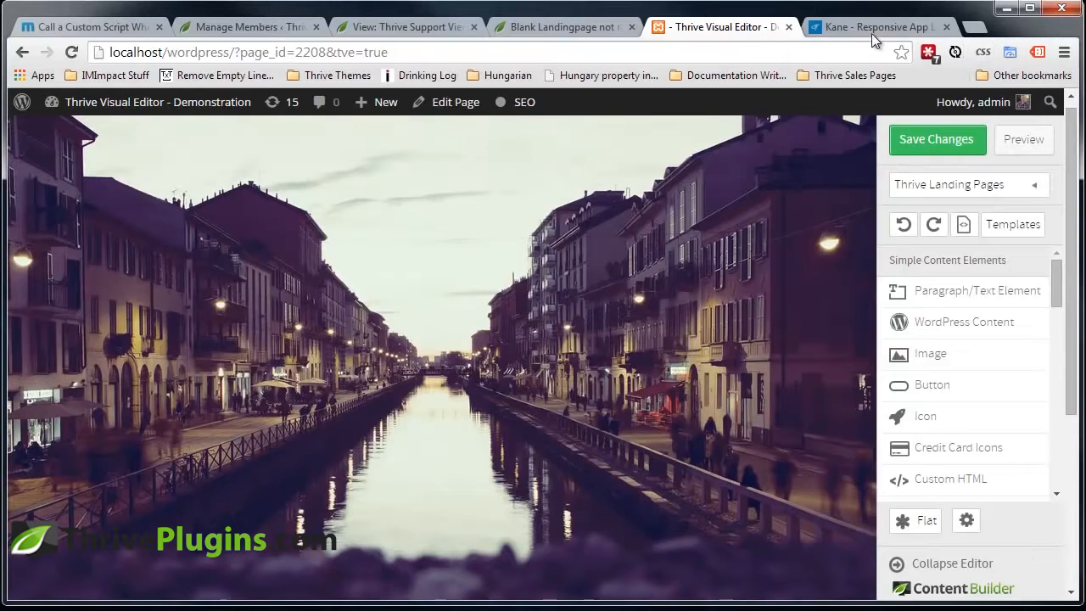
# Add the IM Impact logo from the media library to the top of the page section and centre it
pyautogui.click(871, 33)
pyautogui.click(700, 31)
pyautogui.click(818, 32)
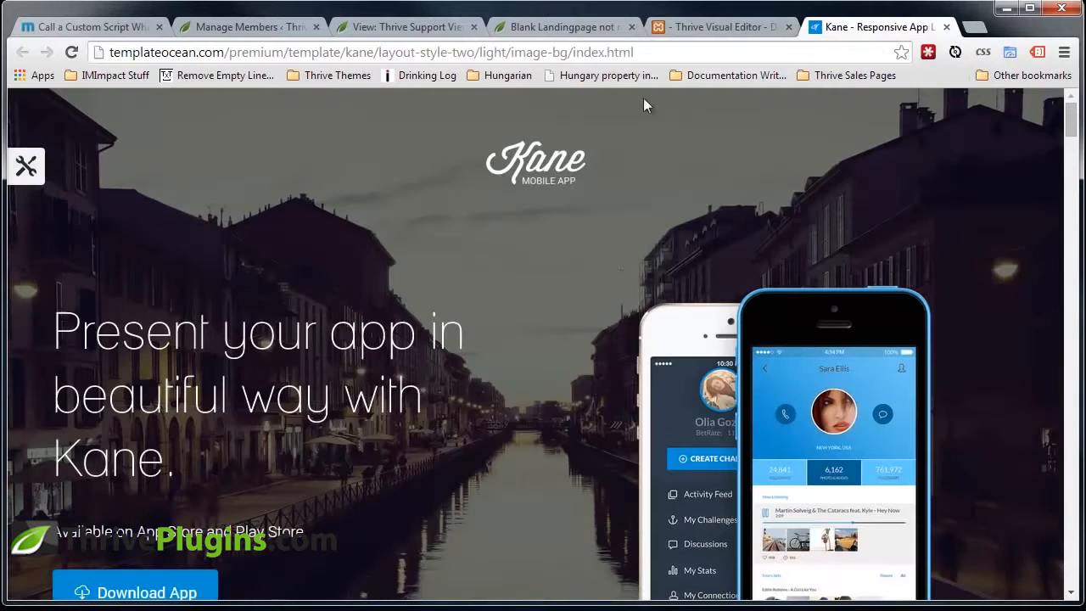
pyautogui.click(756, 28)
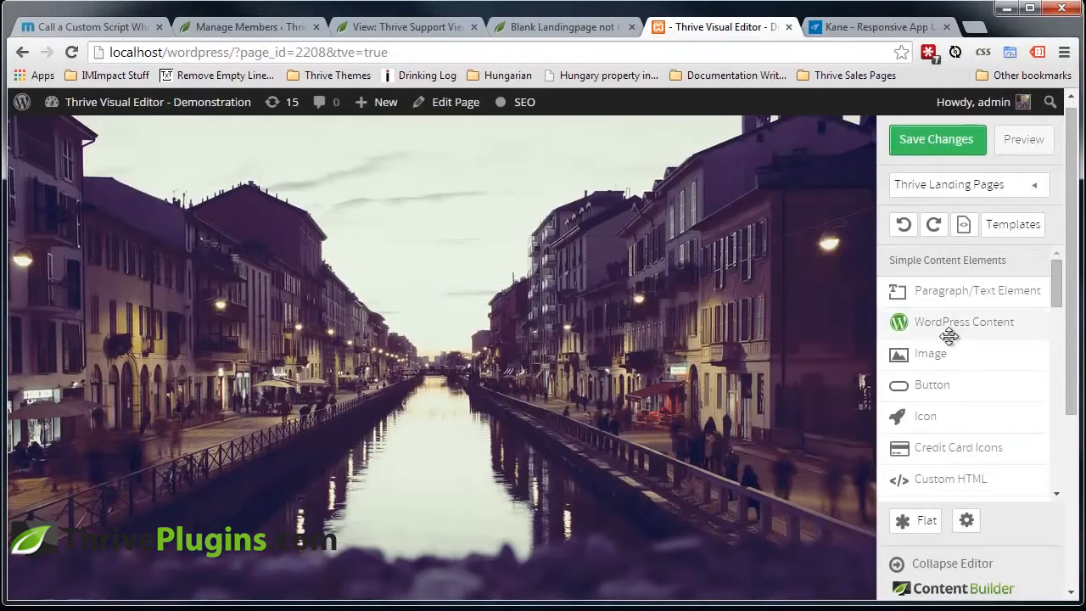
pyautogui.moveTo(953, 354); pyautogui.dragTo(356, 149)
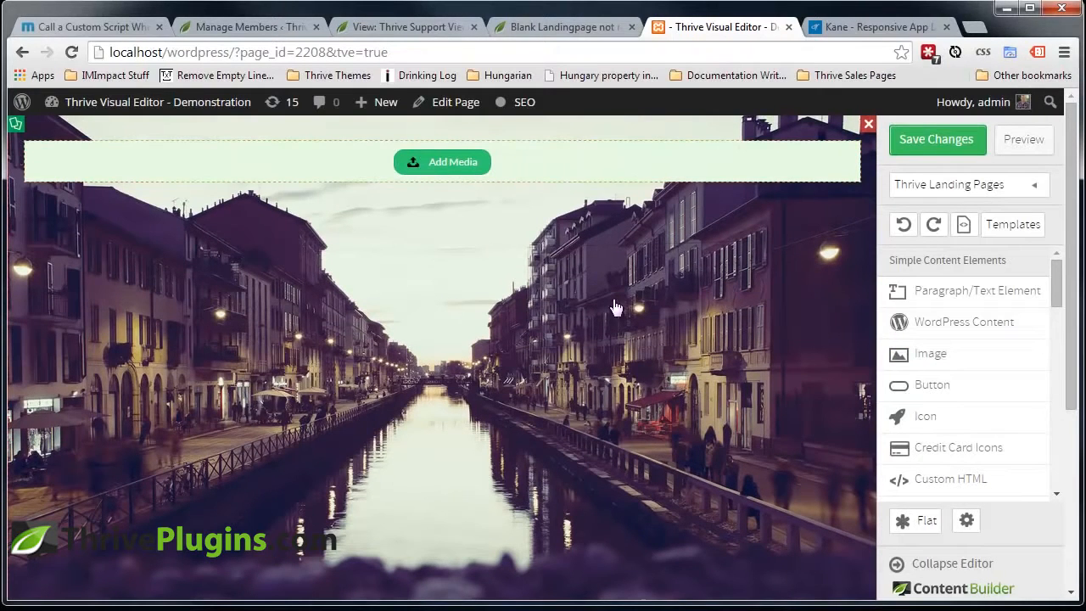
pyautogui.click(442, 163)
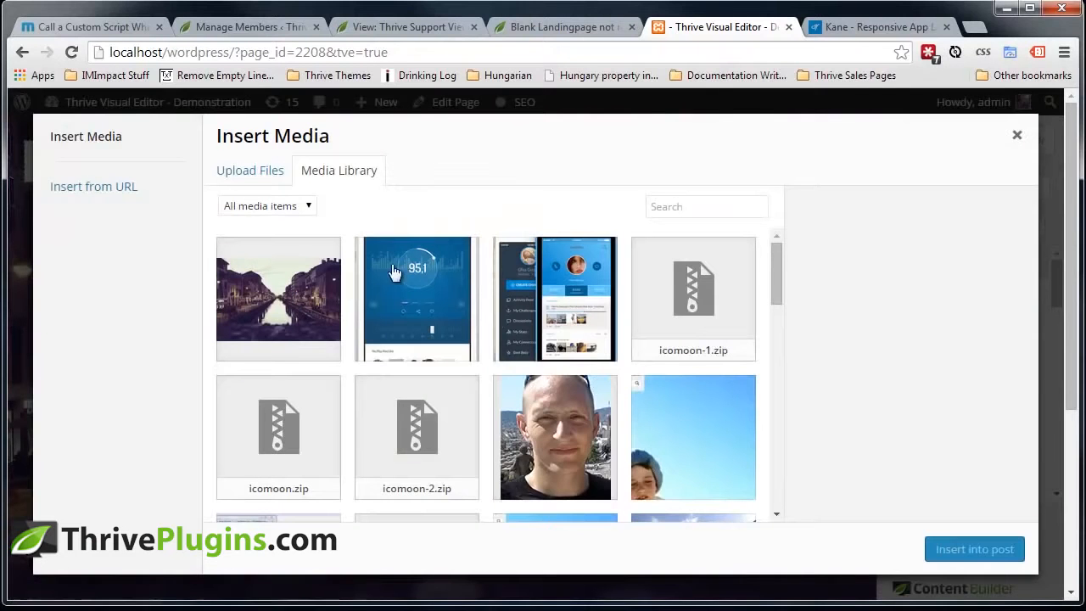
pyautogui.moveTo(779, 290); pyautogui.dragTo(785, 399)
pyautogui.click(338, 407)
pyautogui.click(989, 549)
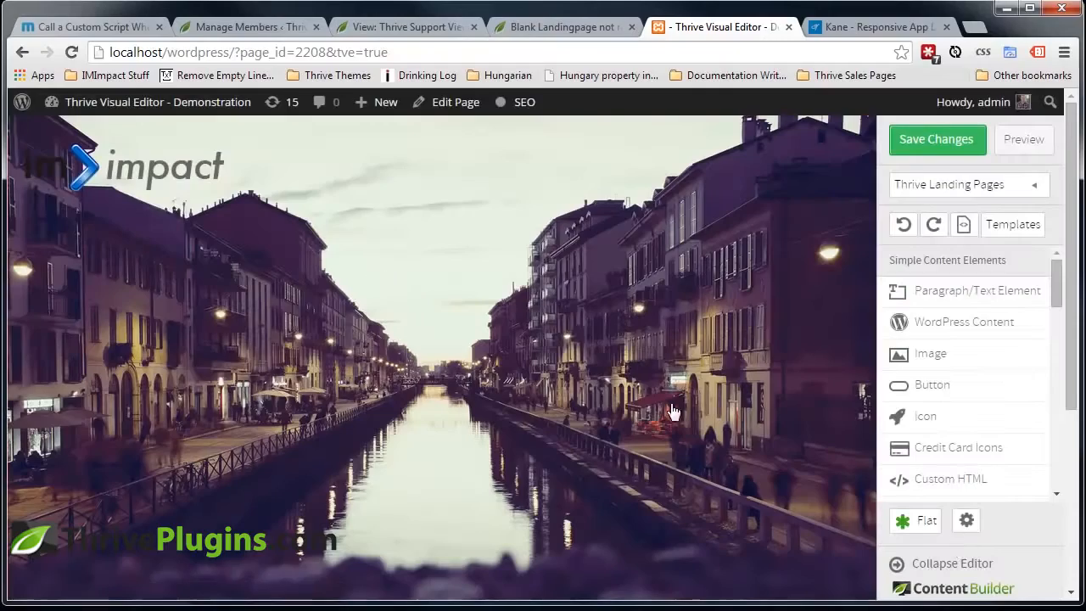
pyautogui.click(362, 236)
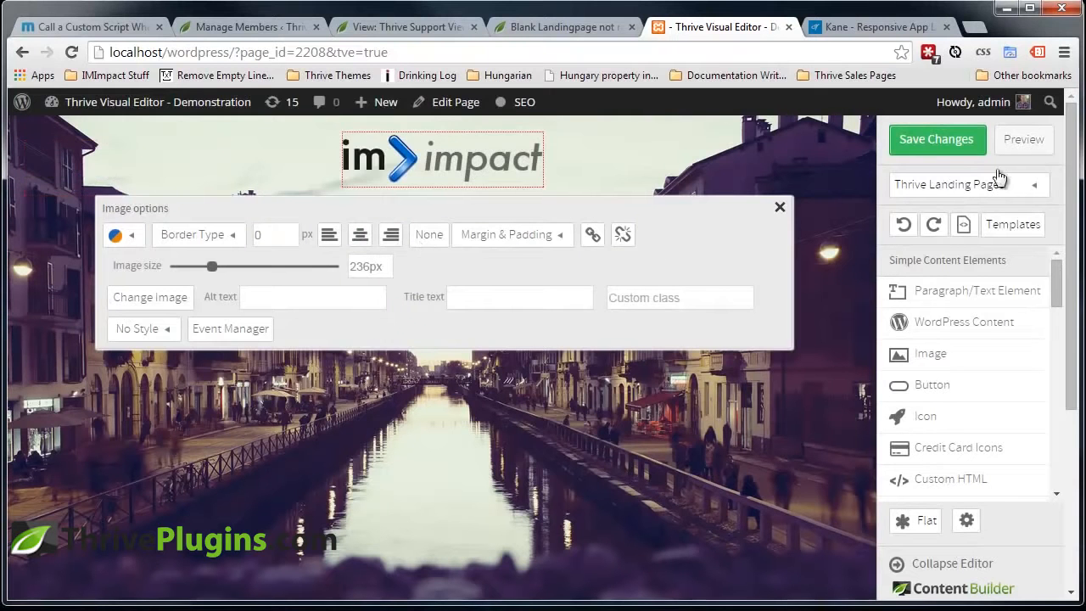
# Check the Kane page's layout and insert a two-column 1/2 + 1/2 layout below the centred logo
pyautogui.click(879, 26)
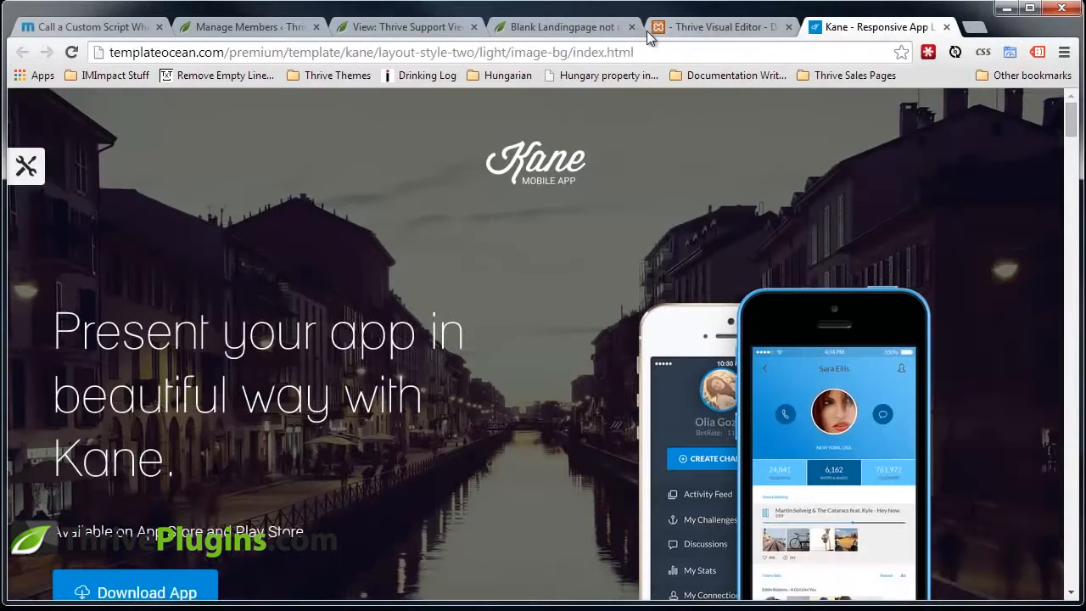
pyautogui.moveTo(1070, 127)
pyautogui.mouseDown()
pyautogui.moveTo(1070, 151)
pyautogui.moveTo(1070, 136)
pyautogui.mouseUp()
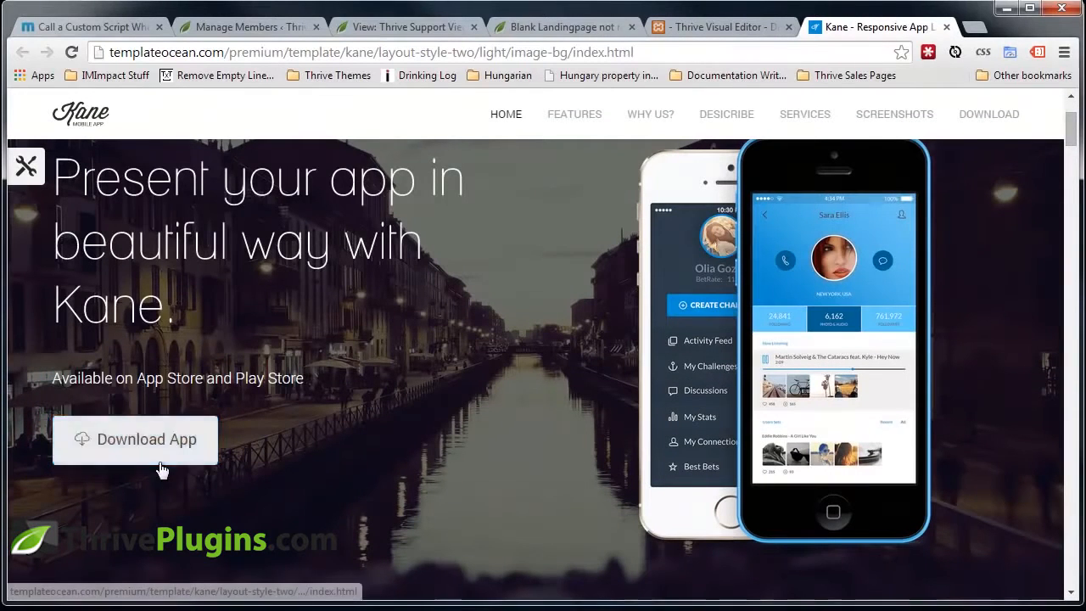
pyautogui.click(674, 28)
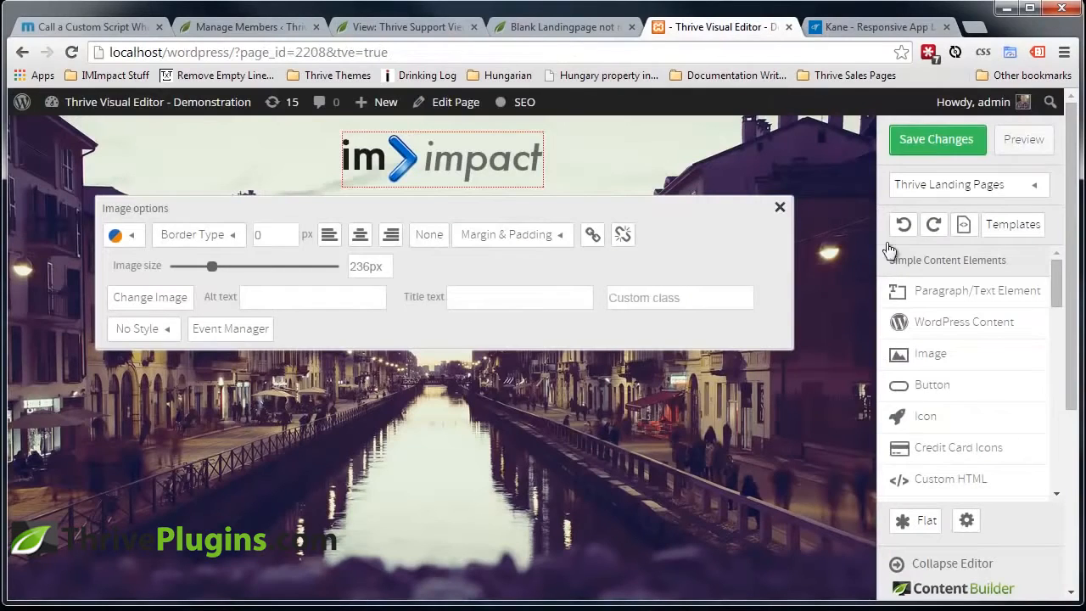
pyautogui.click(781, 208)
pyautogui.scroll(-4, 967, 382)
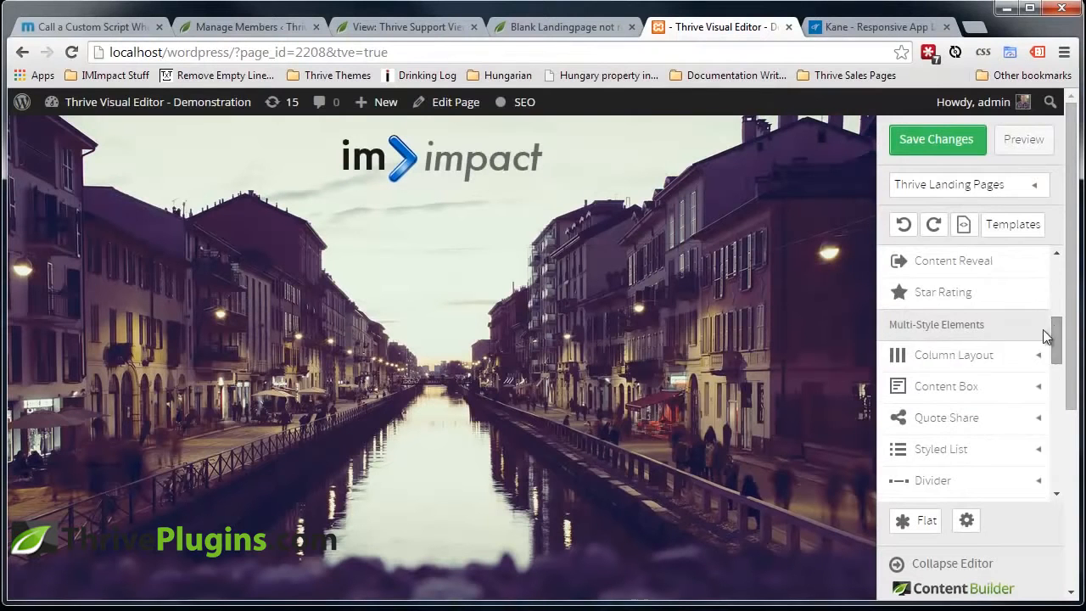
pyautogui.click(954, 355)
pyautogui.moveTo(970, 411); pyautogui.dragTo(403, 230)
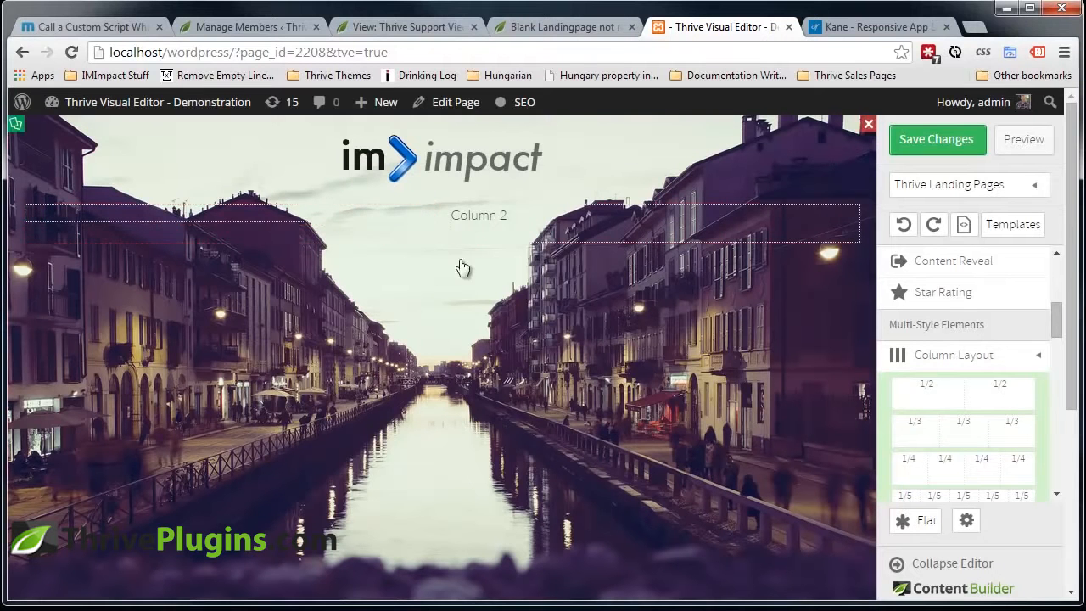
# Place a paragraph/text element in the first column and format it as Heading 1
pyautogui.scroll(5, 1050, 334)
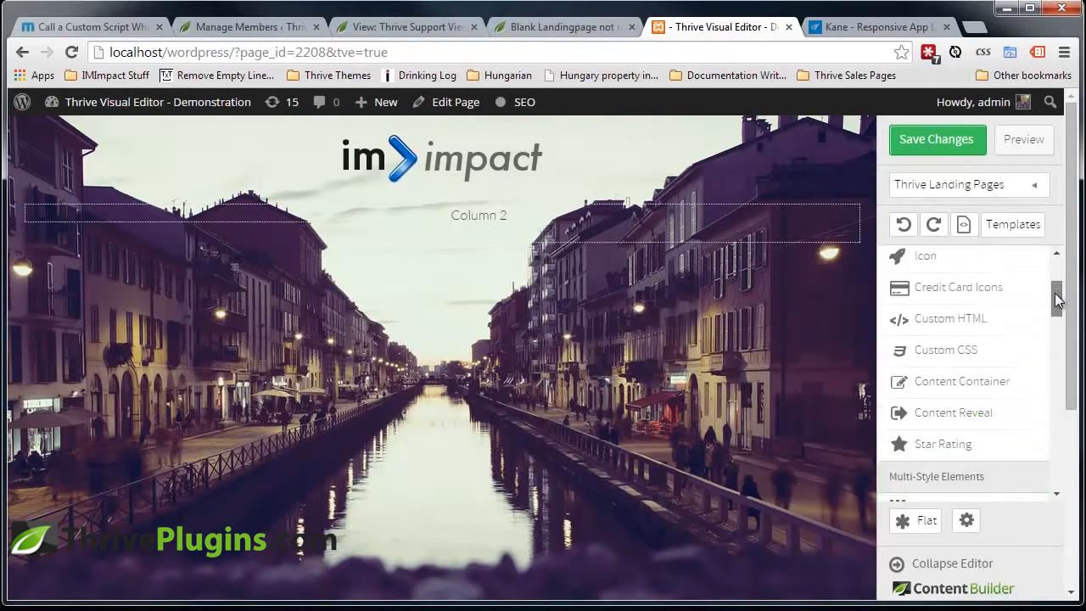
pyautogui.moveTo(933, 292); pyautogui.dragTo(200, 218)
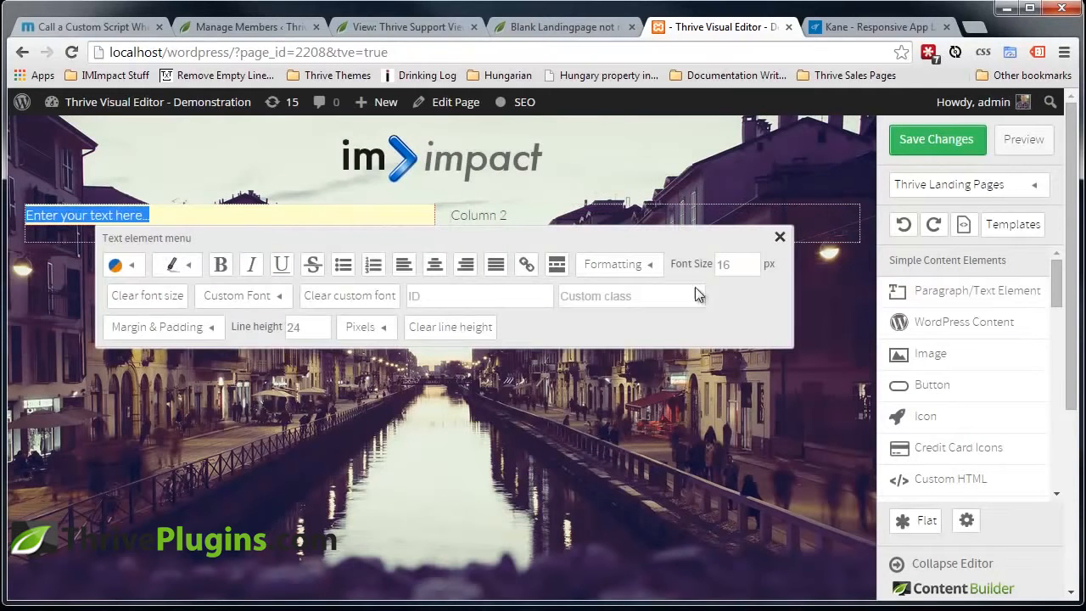
pyautogui.click(627, 266)
pyautogui.click(617, 410)
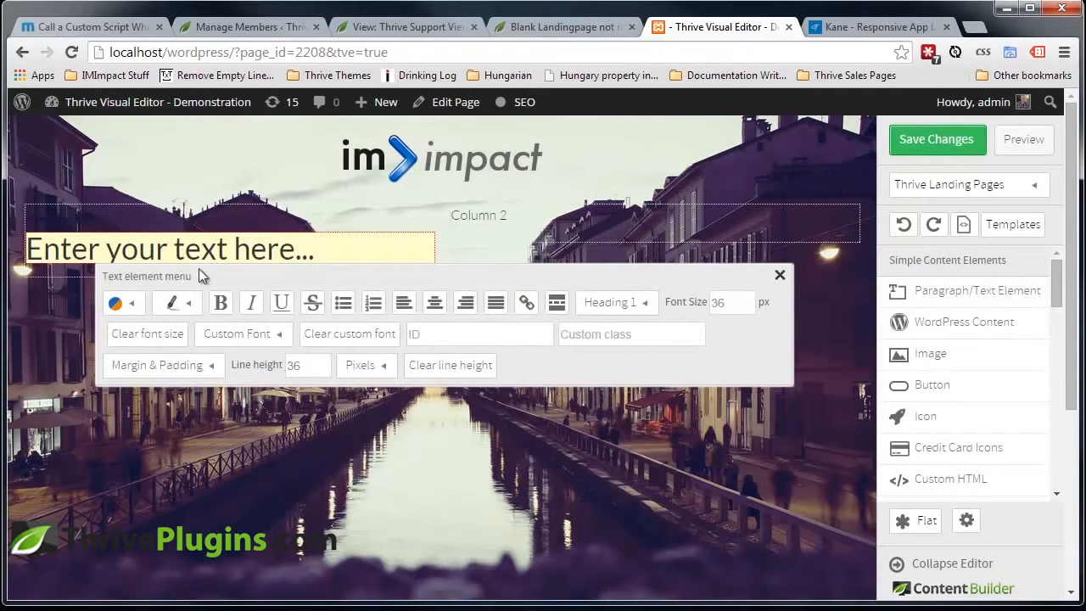
# Colour the heading text white and replace the placeholder with "This is my headline"
pyautogui.click(119, 304)
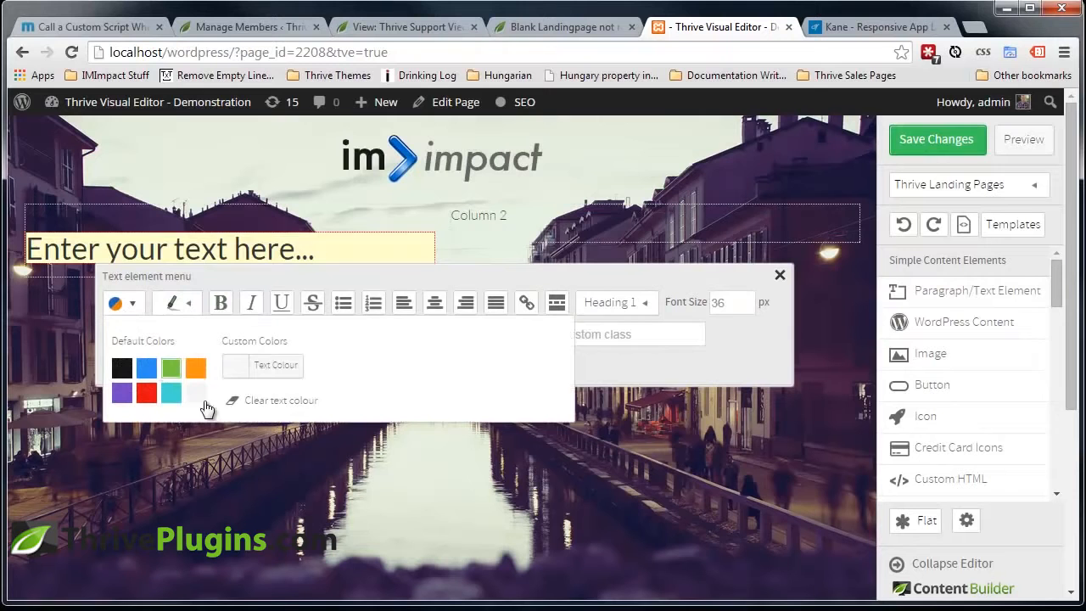
pyautogui.click(285, 253)
pyautogui.moveTo(336, 245); pyautogui.dragTo(26, 246)
pyautogui.press('BackSpace')
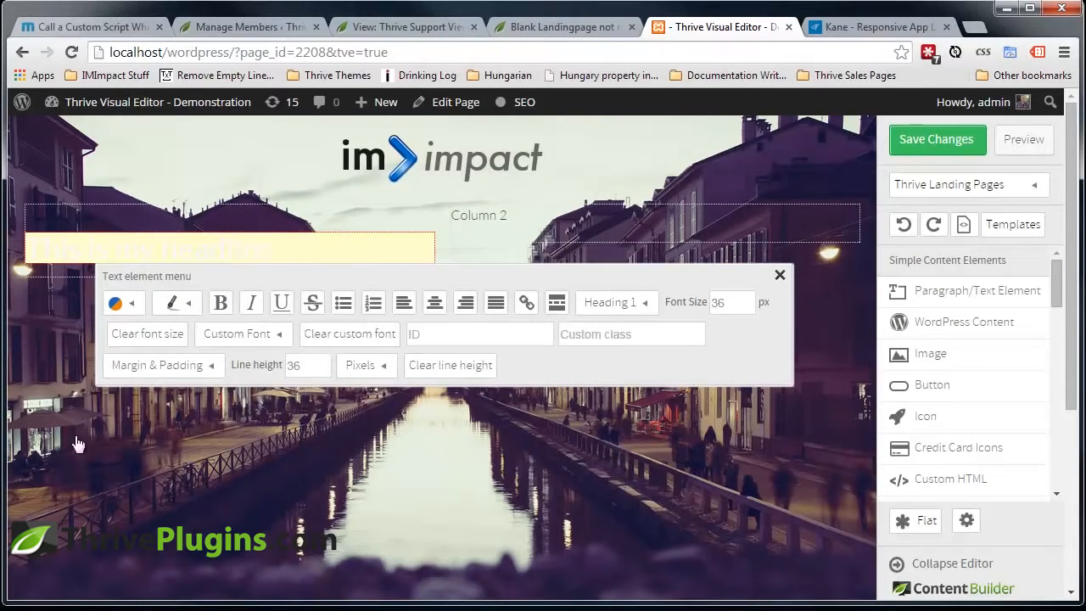
pyautogui.click(170, 456)
# Set the headline's font size to 55 px
pyautogui.click(211, 253)
pyautogui.click(686, 305)
pyautogui.press('Return')
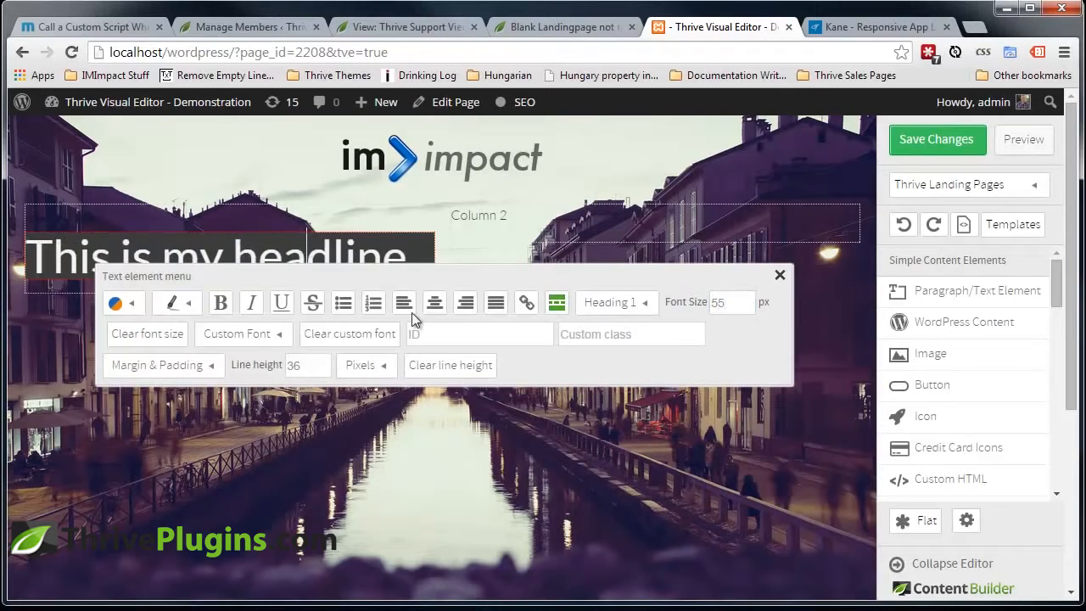
# Set the headline's top margin to 0 px and reopen its text options
pyautogui.click(171, 371)
pyautogui.moveTo(206, 427); pyautogui.dragTo(7, 417)
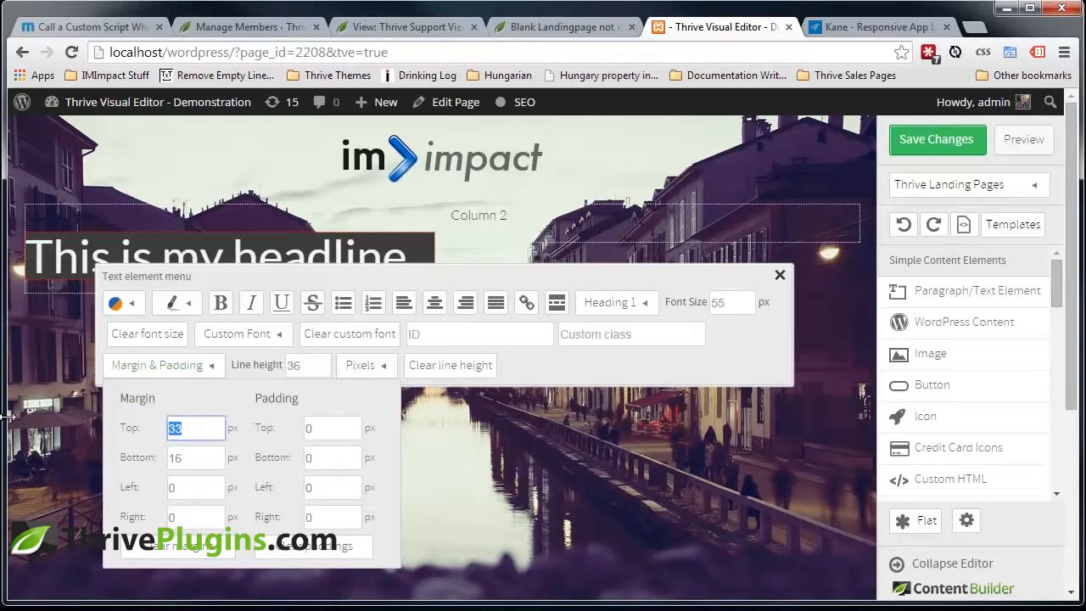
pyautogui.write('0')
pyautogui.click(38, 371)
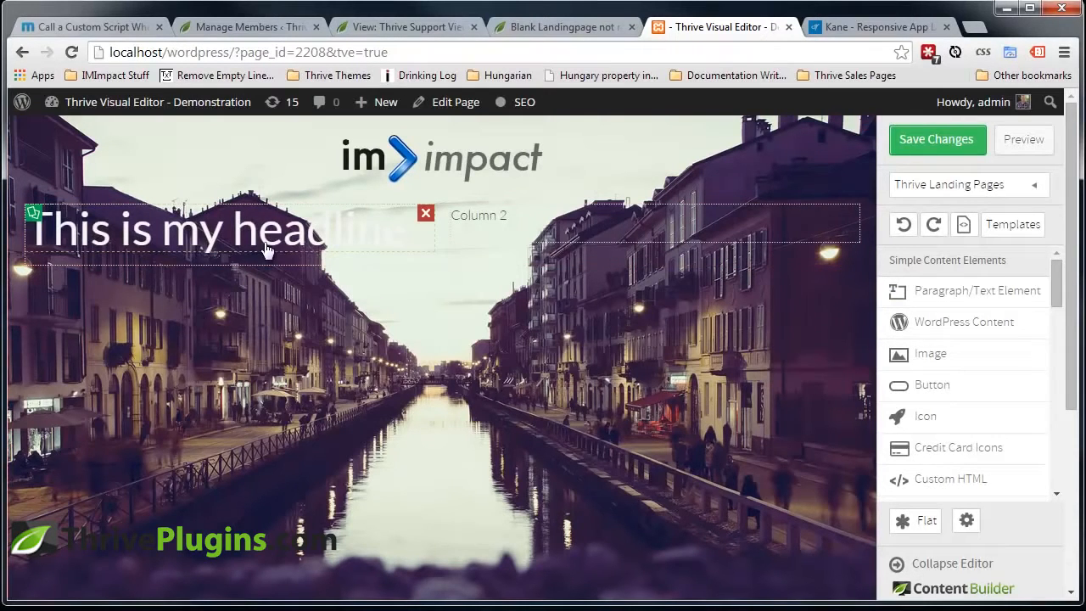
pyautogui.click(231, 235)
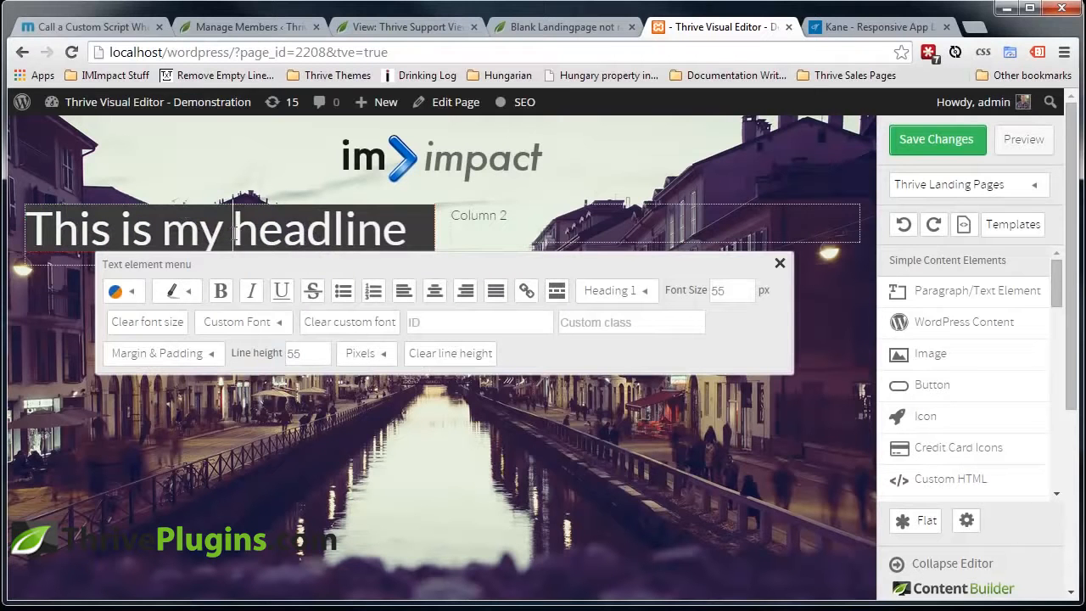
# Break the headline onto a second line before "headline" and set its top margin to 10 px
pyautogui.press('Return')
pyautogui.click(195, 472)
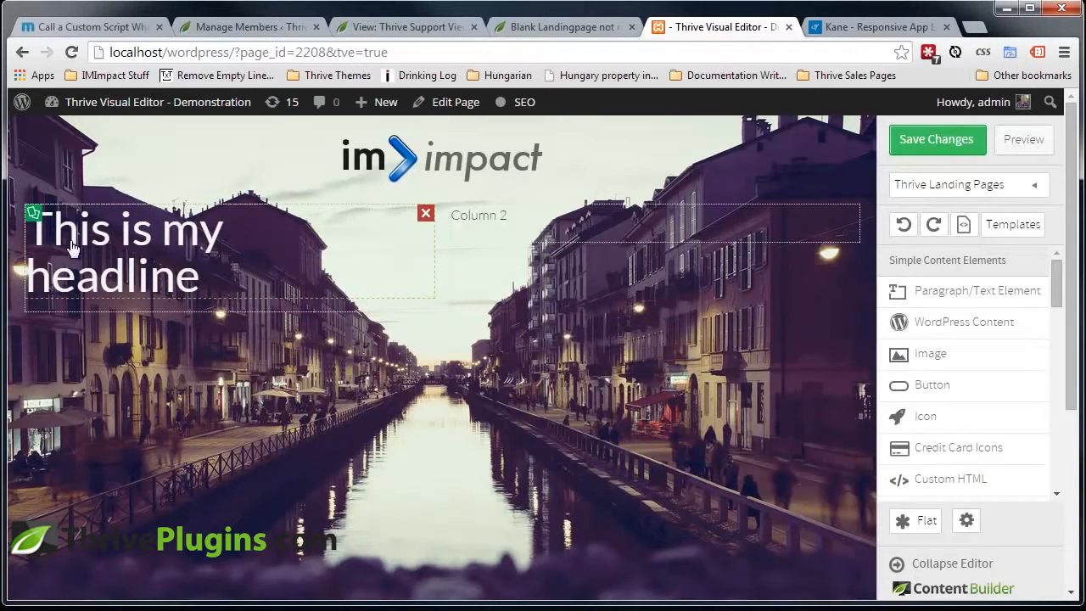
pyautogui.click(85, 252)
pyautogui.click(174, 399)
pyautogui.click(192, 468)
pyautogui.write('10')
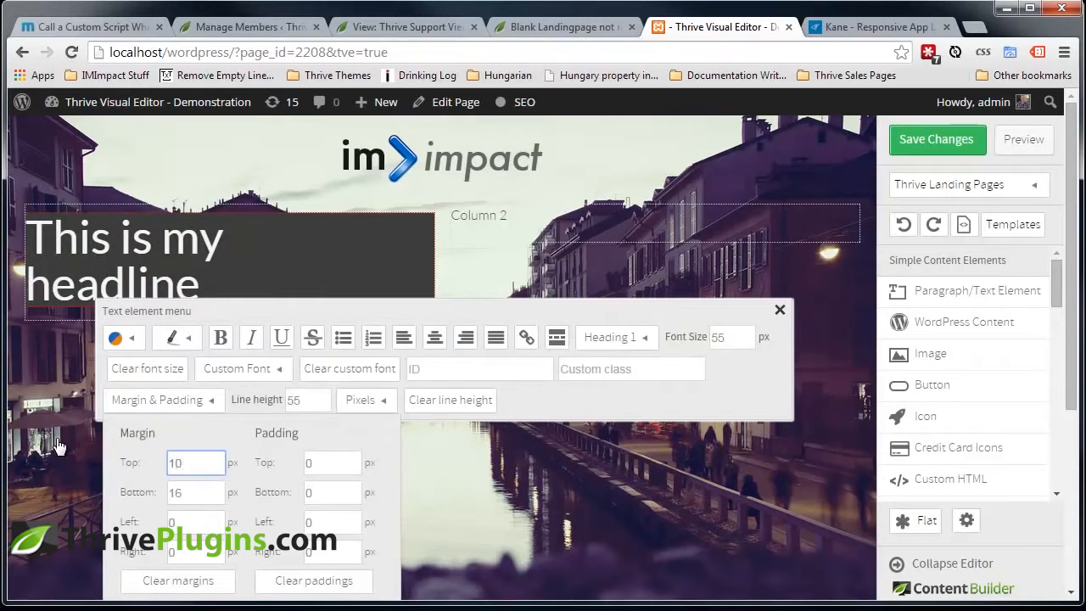
pyautogui.click(55, 412)
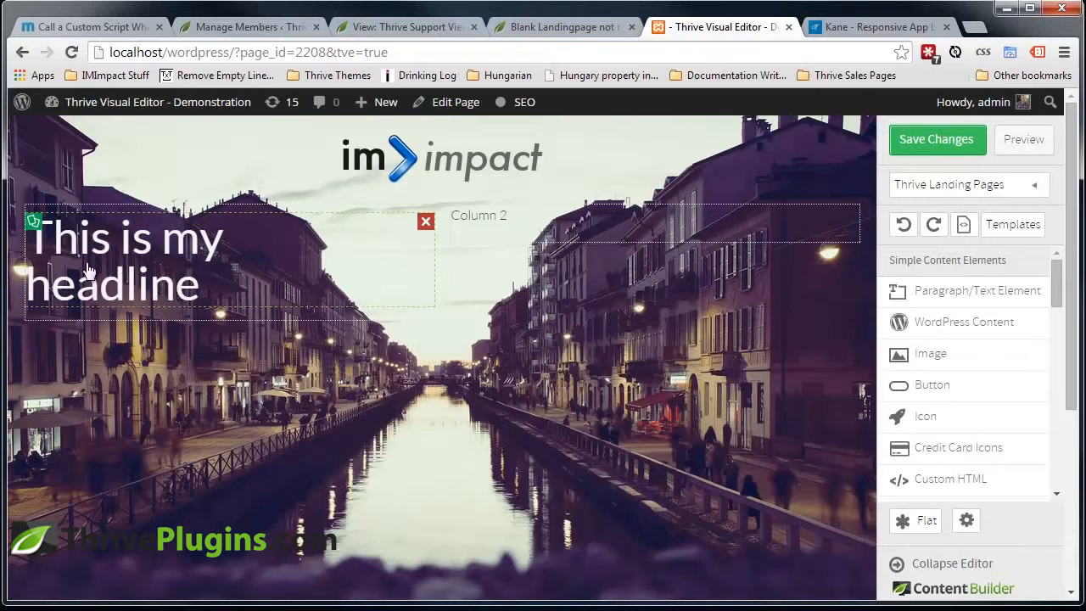
# Duplicate the headline in the first column and format the lower copy as Heading 4
pyautogui.click(36, 226)
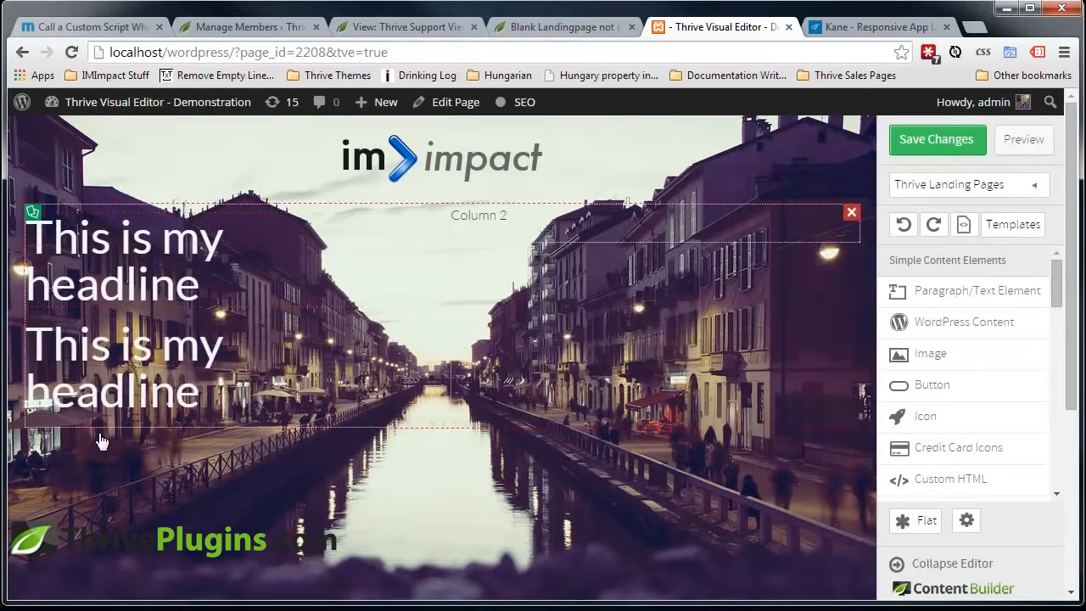
pyautogui.click(110, 360)
pyautogui.moveTo(237, 402); pyautogui.dragTo(21, 344)
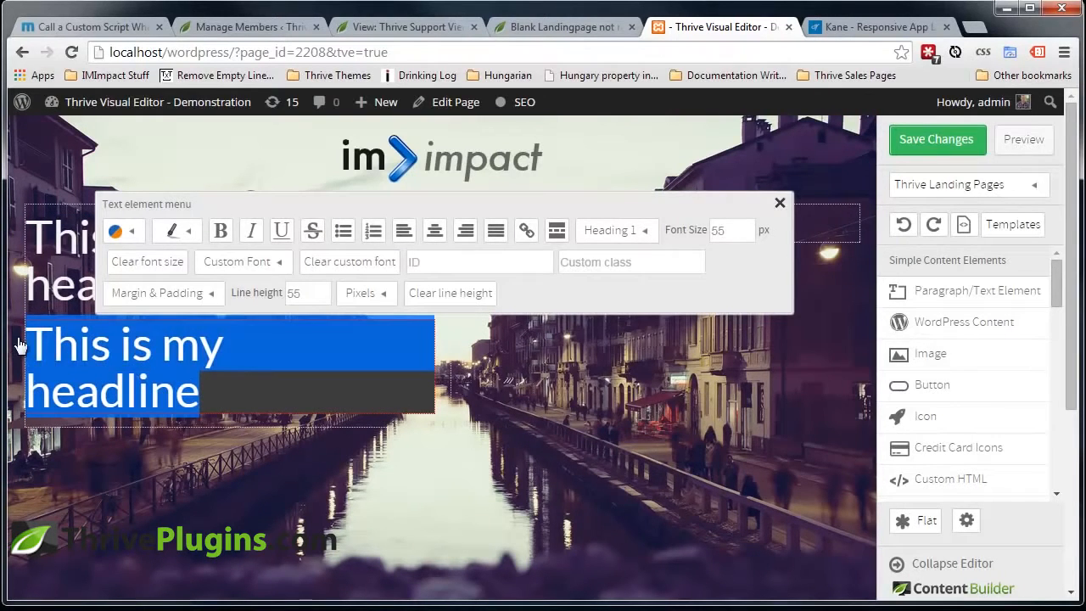
pyautogui.click(617, 228)
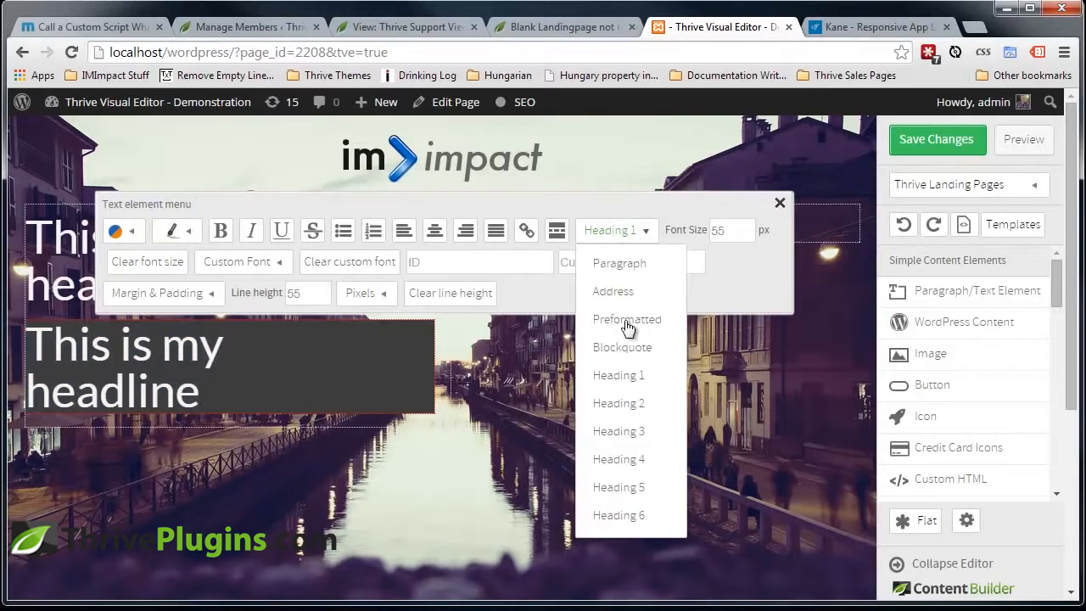
pyautogui.click(632, 467)
# Colour the Heading 4 text white and join its two lines into one
pyautogui.click(142, 332)
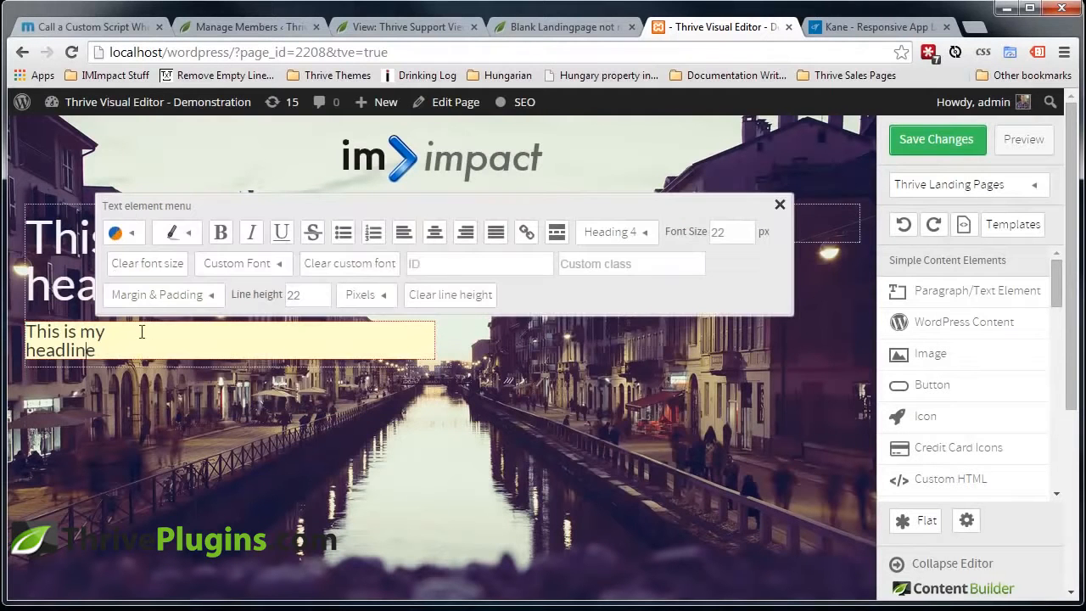
pyautogui.click(116, 233)
pyautogui.click(63, 356)
pyautogui.click(63, 356)
pyautogui.press('BackSpace')
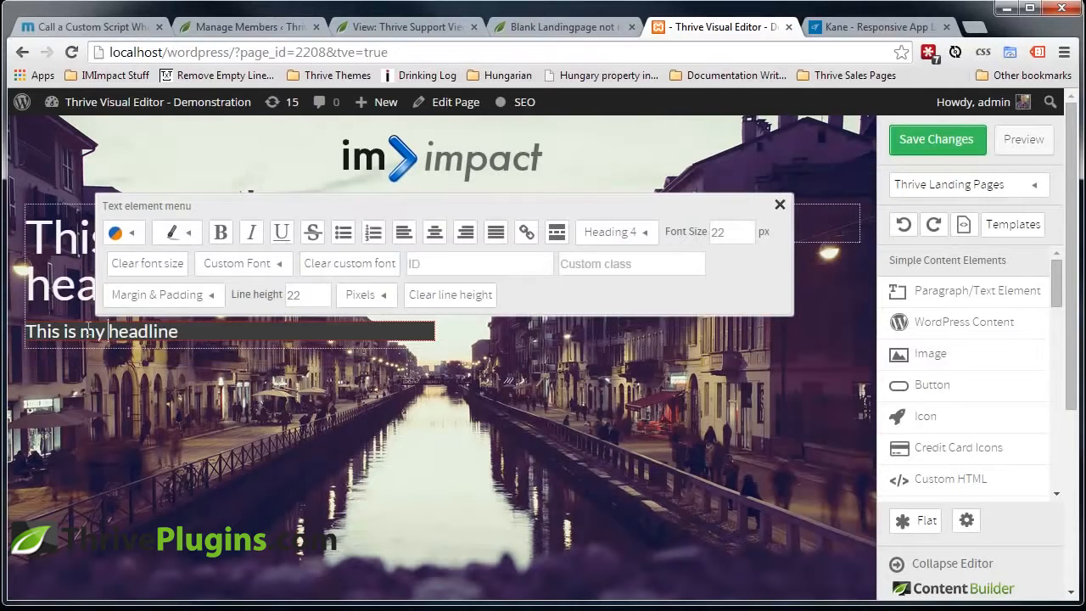
# Set the lower heading's font size to 30 px and change its text to "This is my Sub headline"
pyautogui.doubleClick(740, 231)
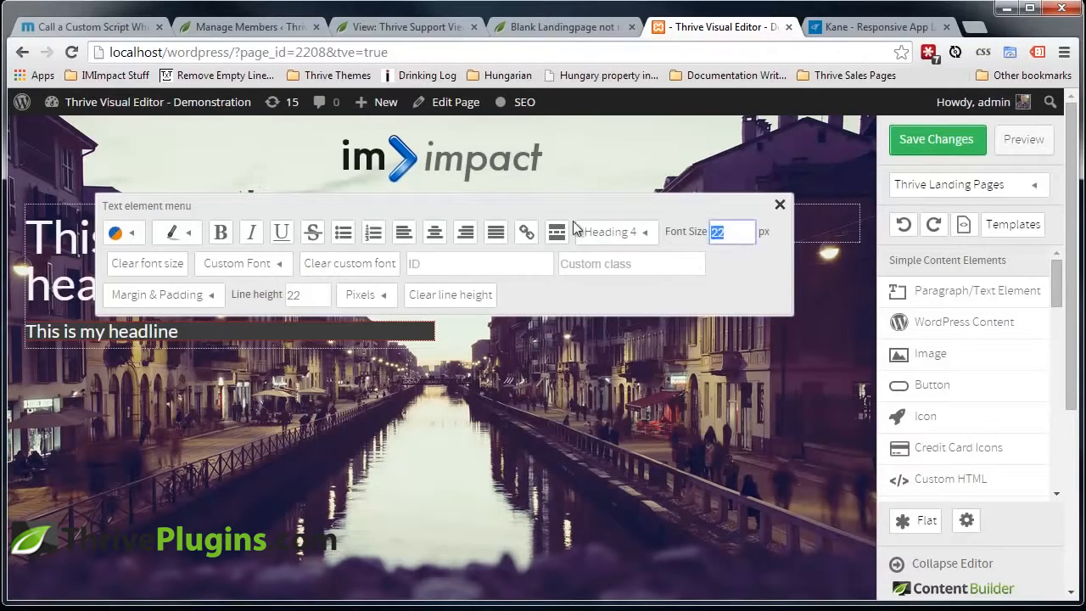
pyautogui.write('30')
pyautogui.press('Return')
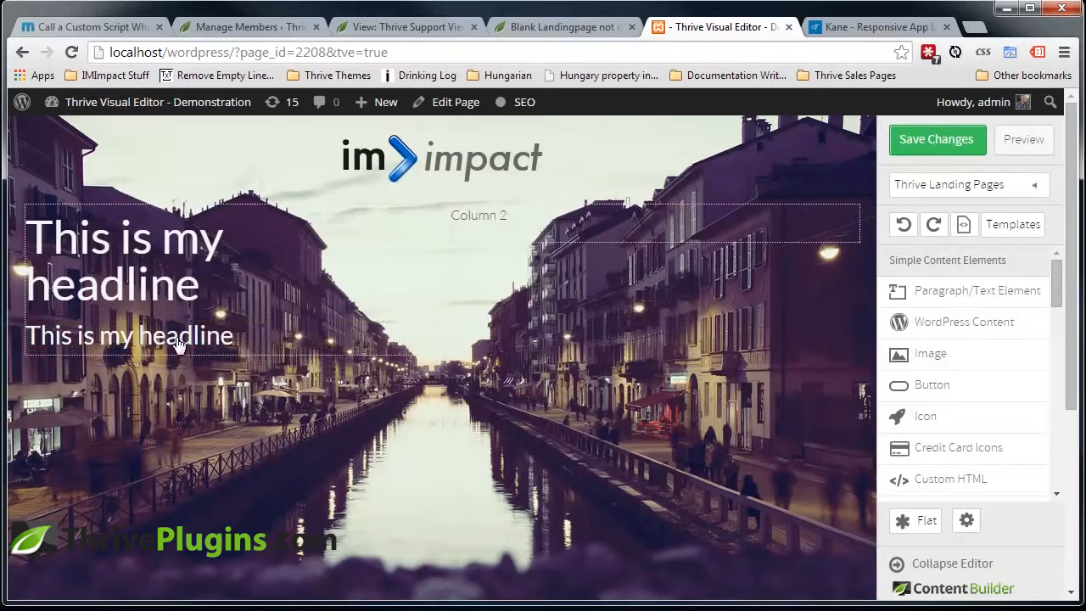
pyautogui.click(145, 337)
pyautogui.write('Sub')
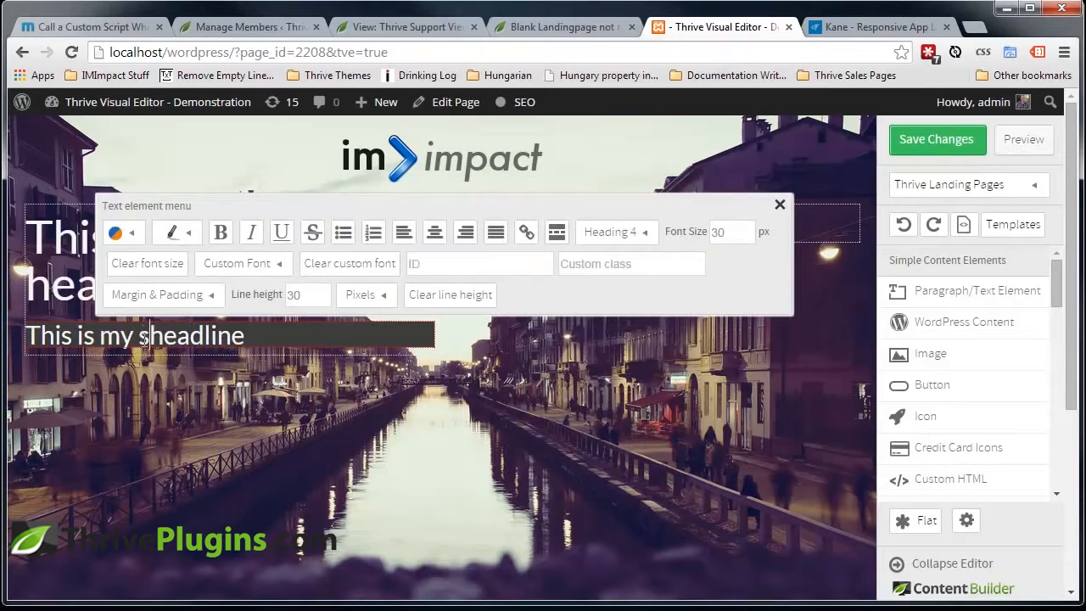
pyautogui.click(369, 437)
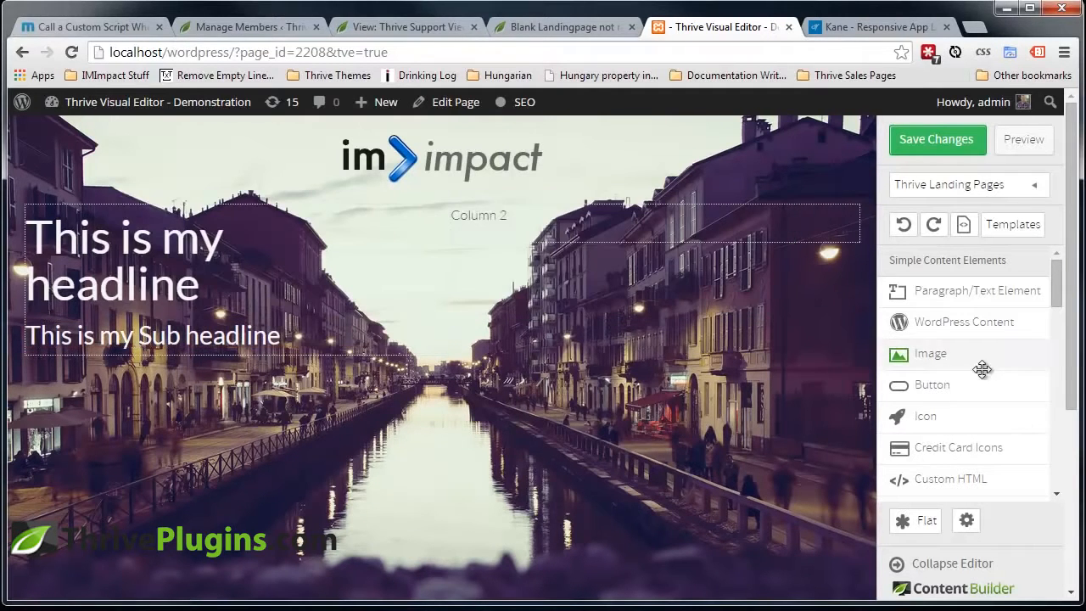
# Add a button element below the subheadline and give it the default blue colour
pyautogui.moveTo(962, 386); pyautogui.dragTo(354, 458)
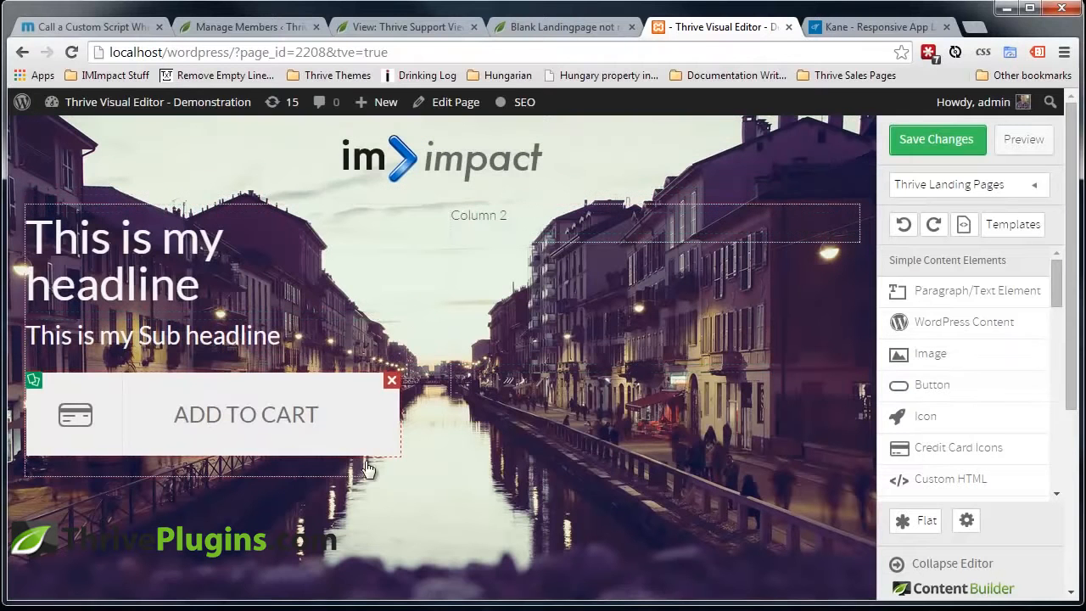
pyautogui.click(170, 397)
pyautogui.click(118, 283)
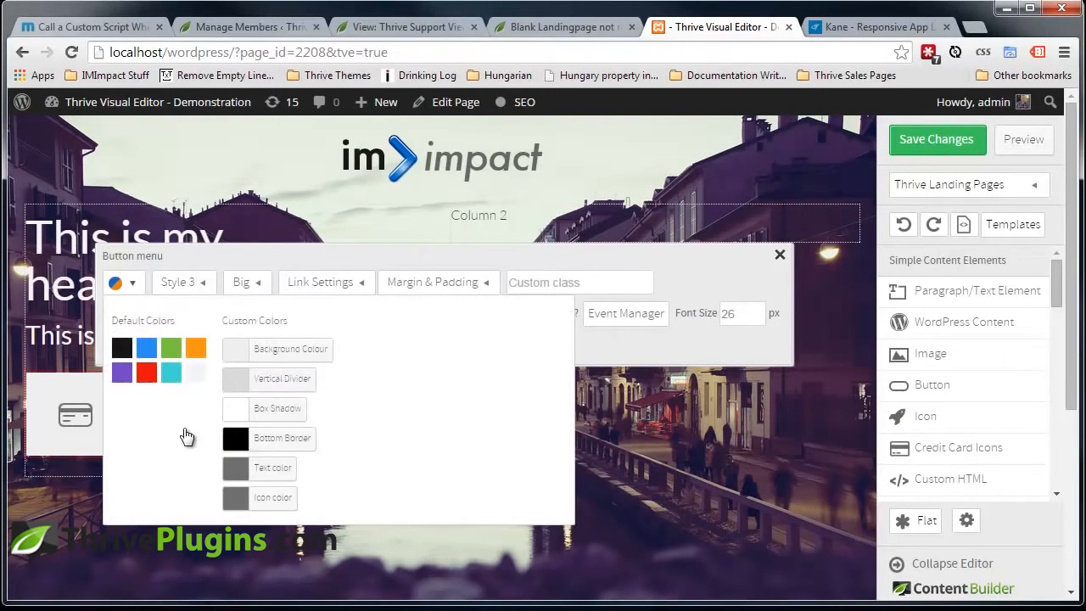
pyautogui.click(146, 347)
pyautogui.click(121, 552)
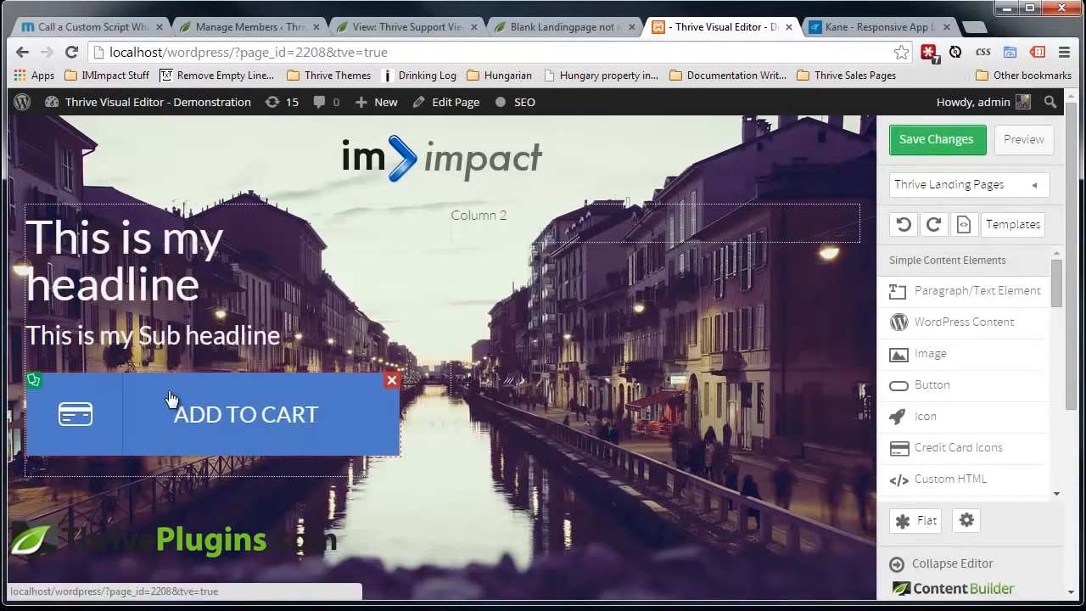
# Centre the Add to Cart button in its column and apply Style 2
pyautogui.click(261, 400)
pyautogui.click(202, 317)
pyautogui.click(195, 546)
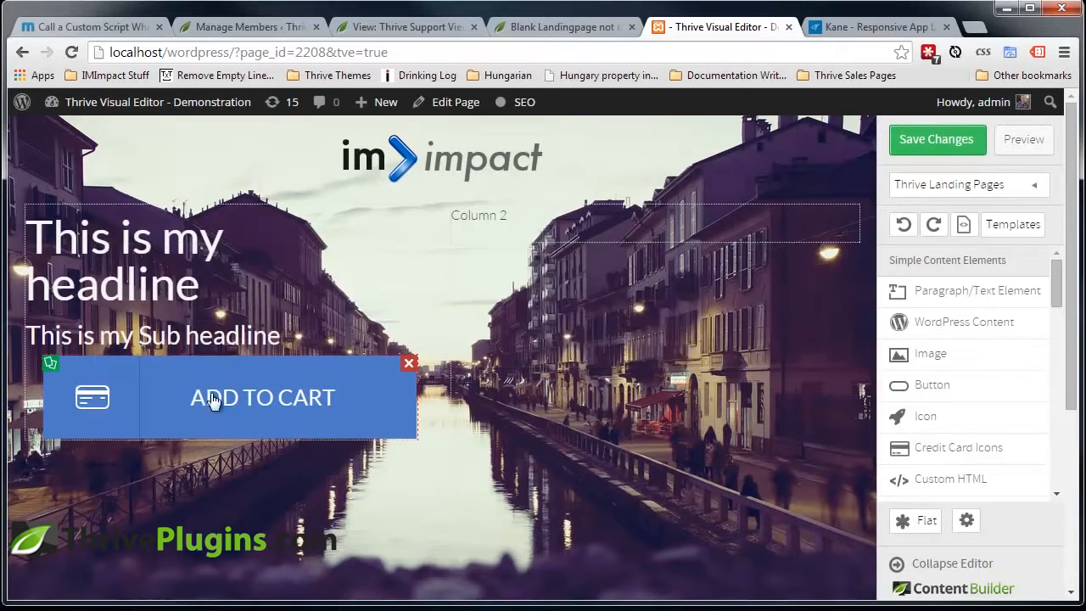
pyautogui.click(214, 372)
pyautogui.click(212, 268)
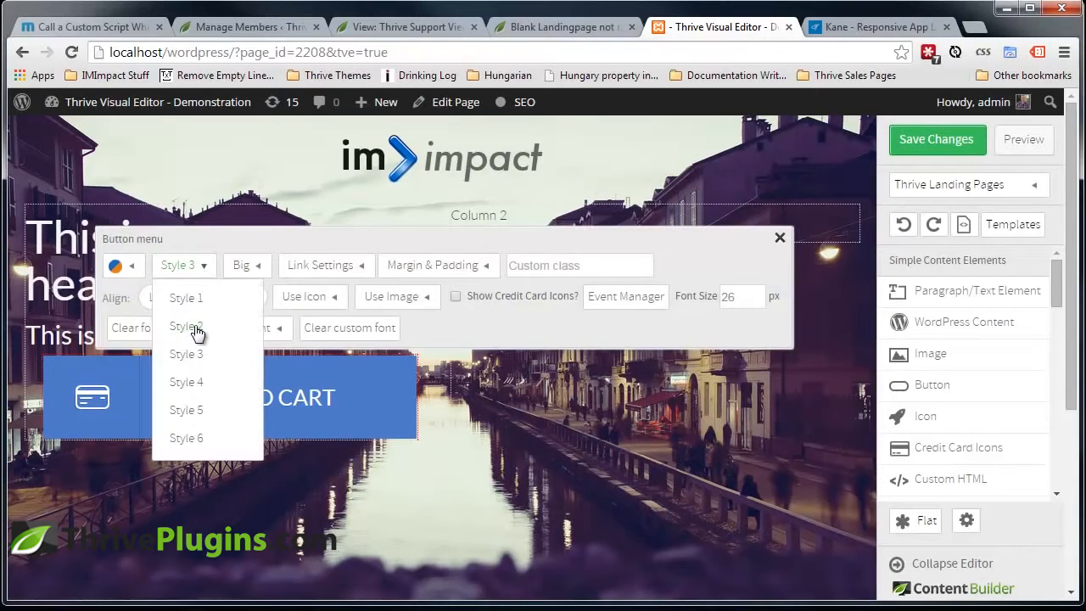
pyautogui.click(196, 330)
pyautogui.click(170, 405)
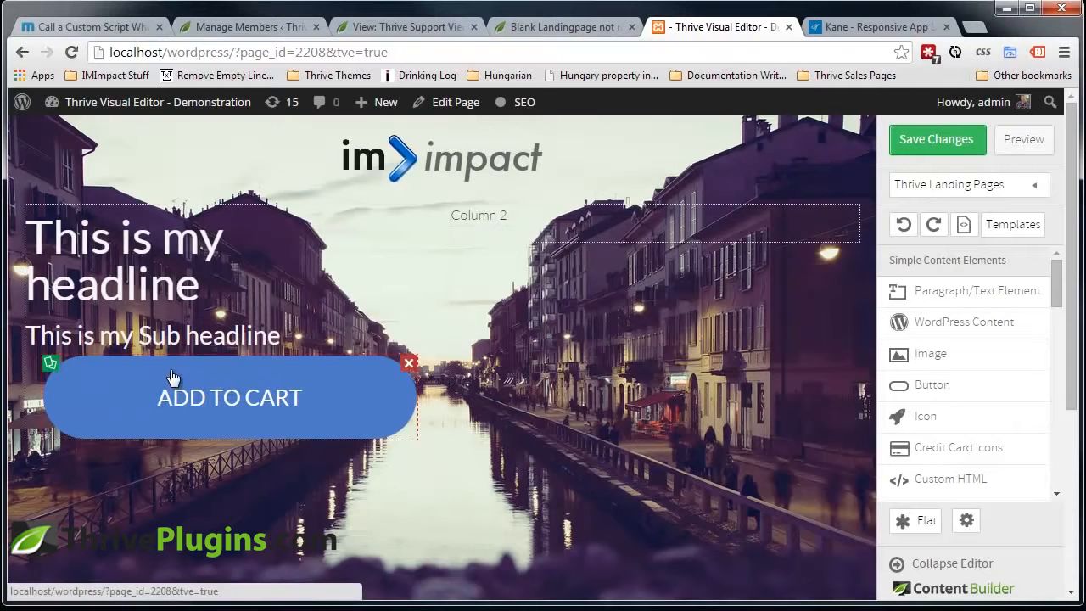
# Increase the Add to Cart button's top margin to add space below the subheadline
pyautogui.click(170, 376)
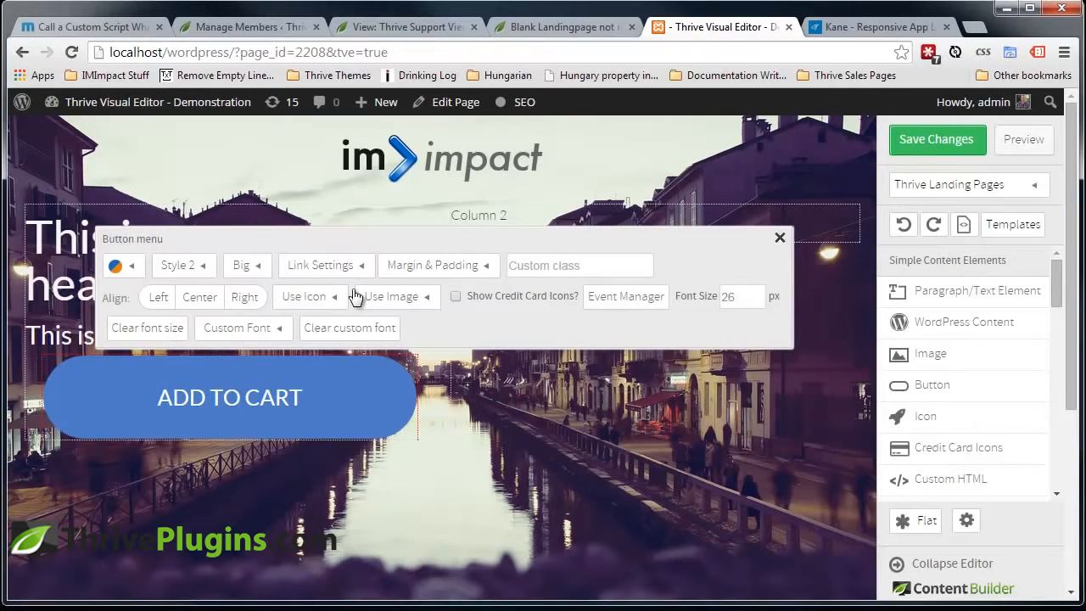
pyautogui.click(439, 268)
pyautogui.click(476, 328)
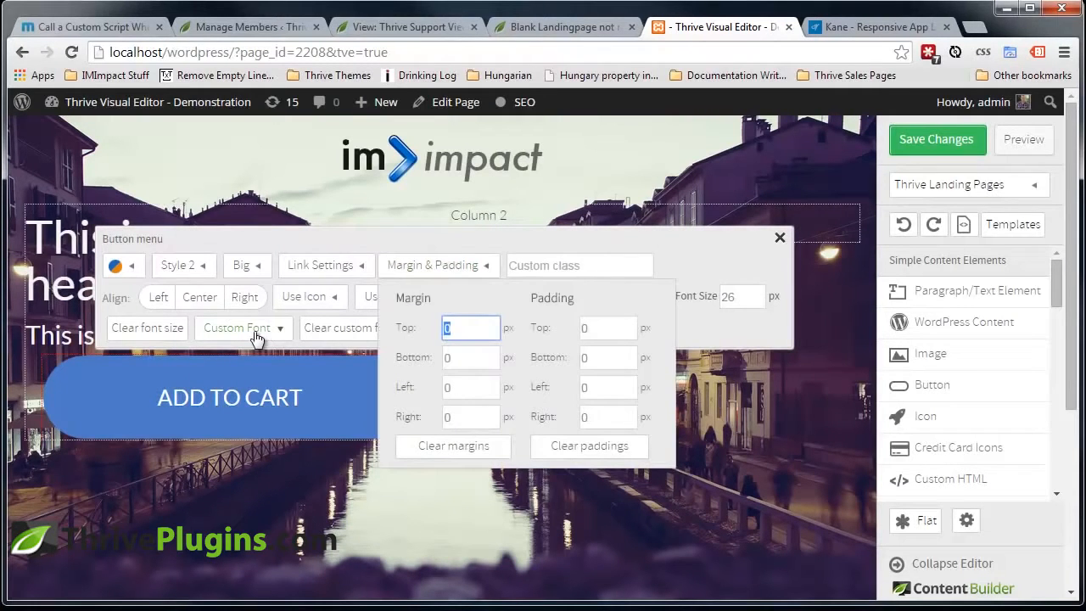
pyautogui.click(237, 526)
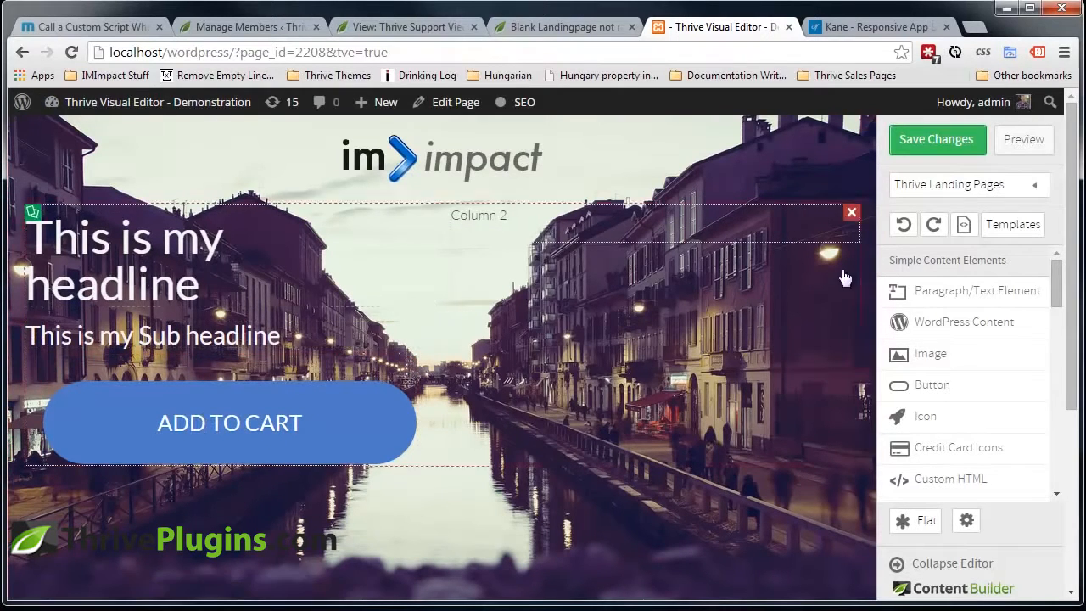
# Place an image element in the second column and insert the two-phone app picture from the media library
pyautogui.moveTo(960, 357); pyautogui.dragTo(638, 235)
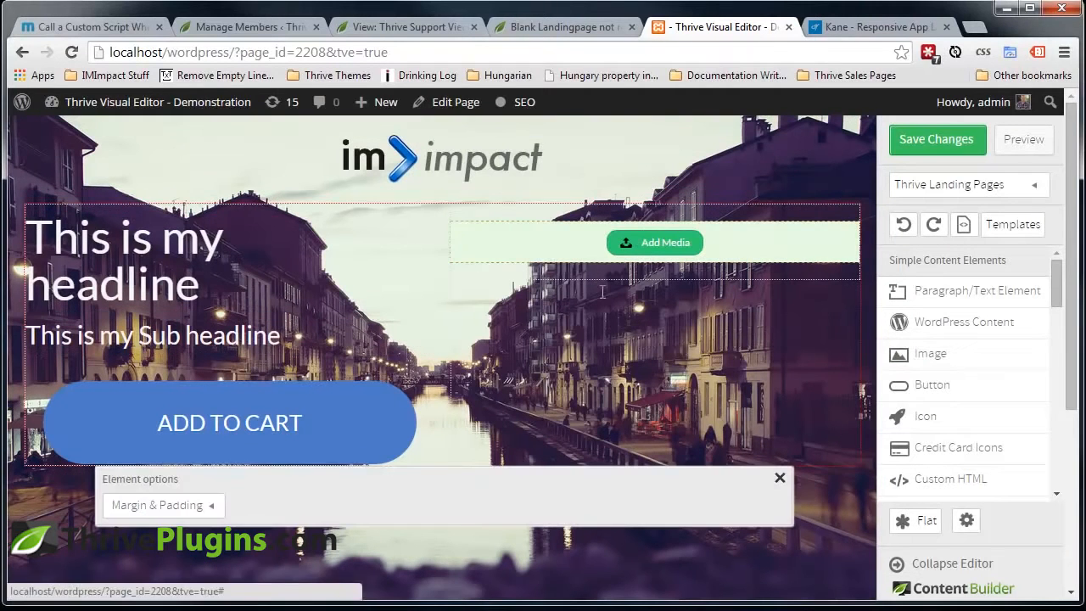
pyautogui.click(645, 245)
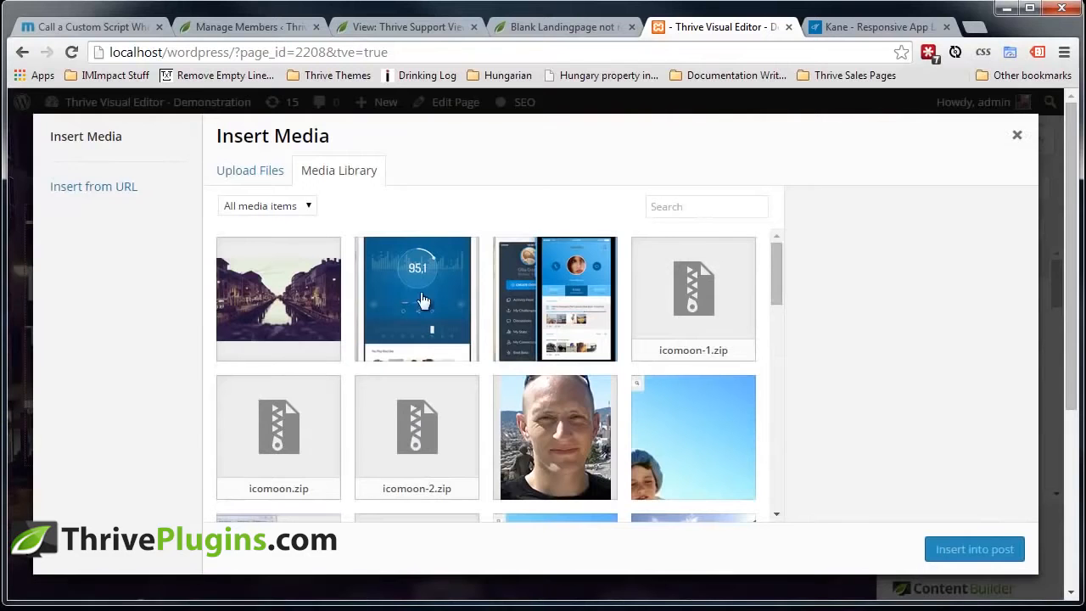
pyautogui.hotkey('ctrl', 'Tab')
pyautogui.click(717, 29)
pyautogui.click(521, 256)
pyautogui.click(975, 549)
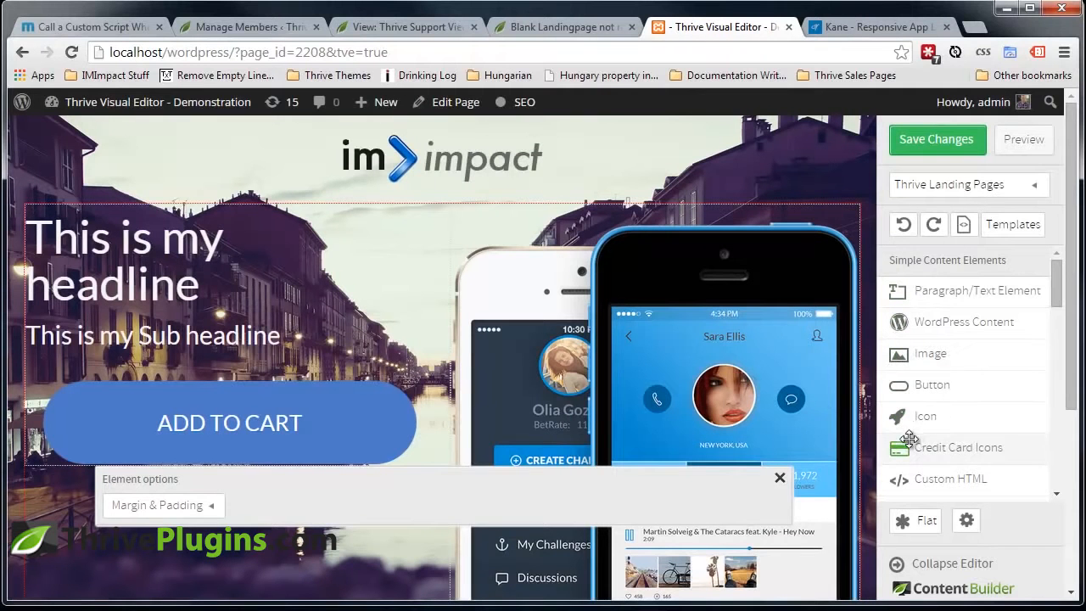
pyautogui.click(780, 478)
# Reduce the phone image's size to 307 and centre it in the second column
pyautogui.moveTo(1076, 258); pyautogui.dragTo(1075, 370)
pyautogui.scroll(-4, 922, 371)
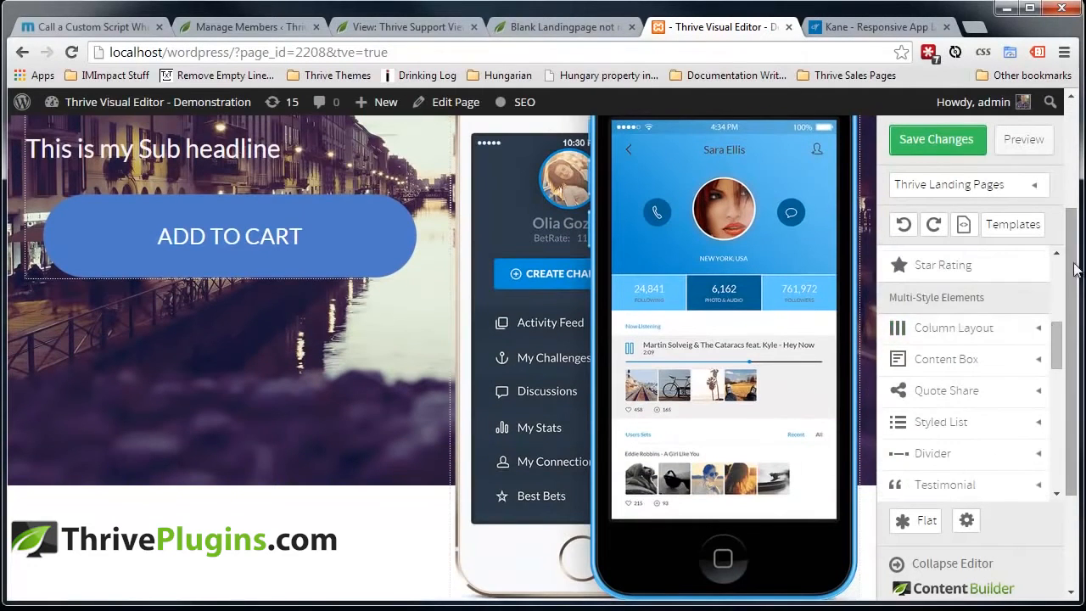
pyautogui.moveTo(1074, 264); pyautogui.dragTo(1068, 382)
pyautogui.moveTo(338, 525); pyautogui.dragTo(280, 519)
pyautogui.click(391, 485)
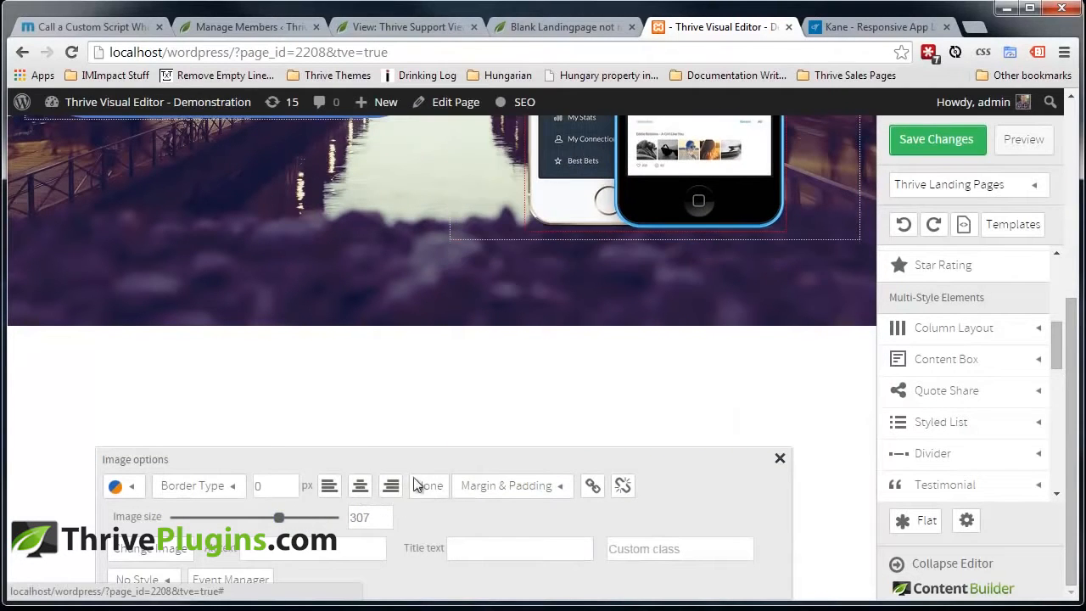
# Turn off the full height image option for the page section with the background photo
pyautogui.moveTo(1071, 369); pyautogui.dragTo(1052, 203)
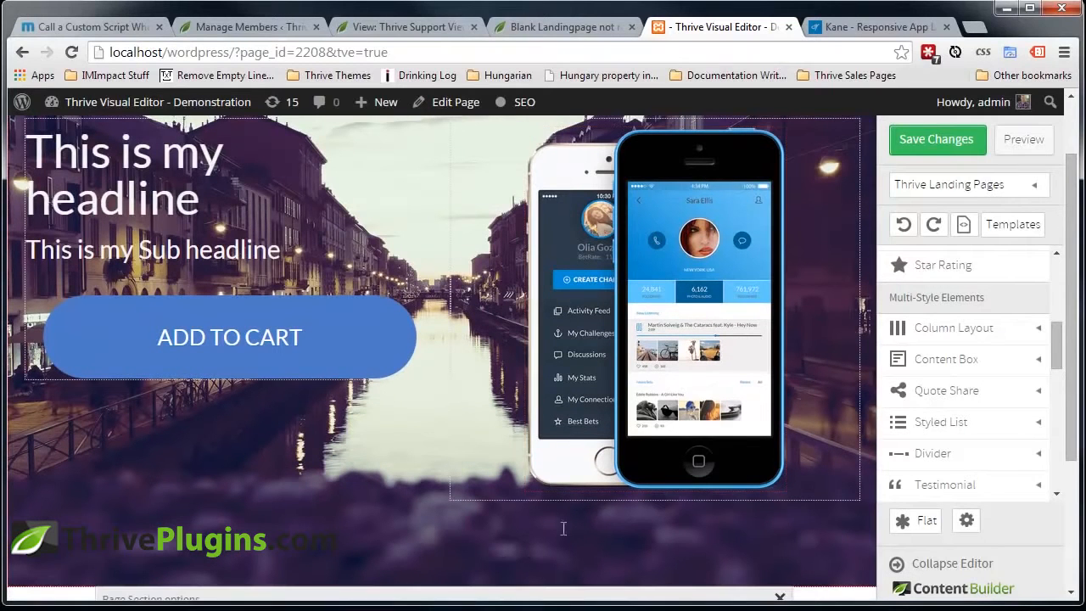
pyautogui.scroll(-5, 1018, 461)
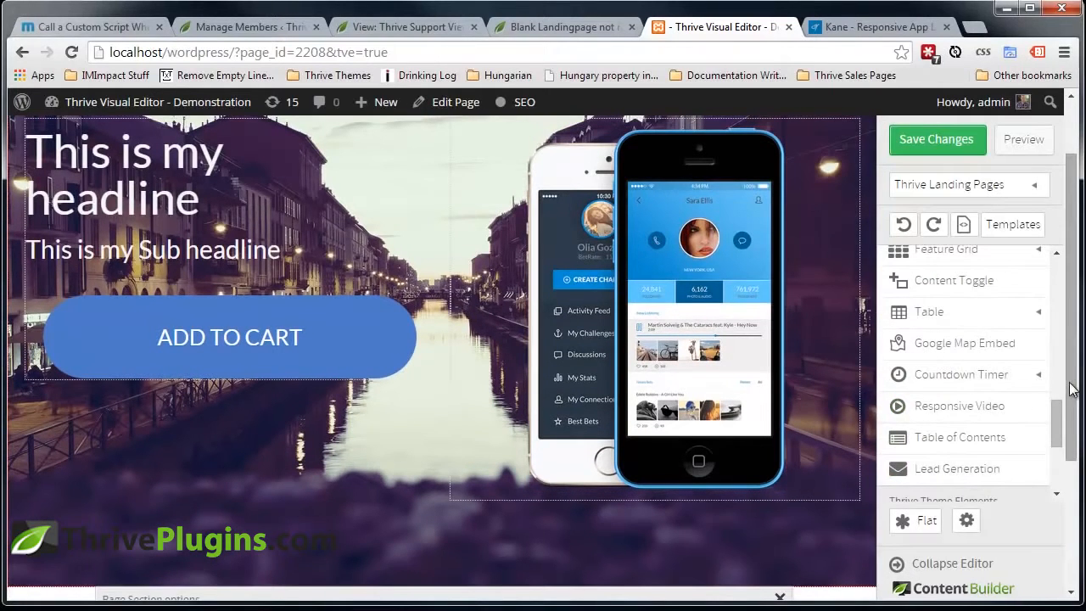
pyautogui.moveTo(1071, 398); pyautogui.dragTo(1071, 524)
pyautogui.click(204, 450)
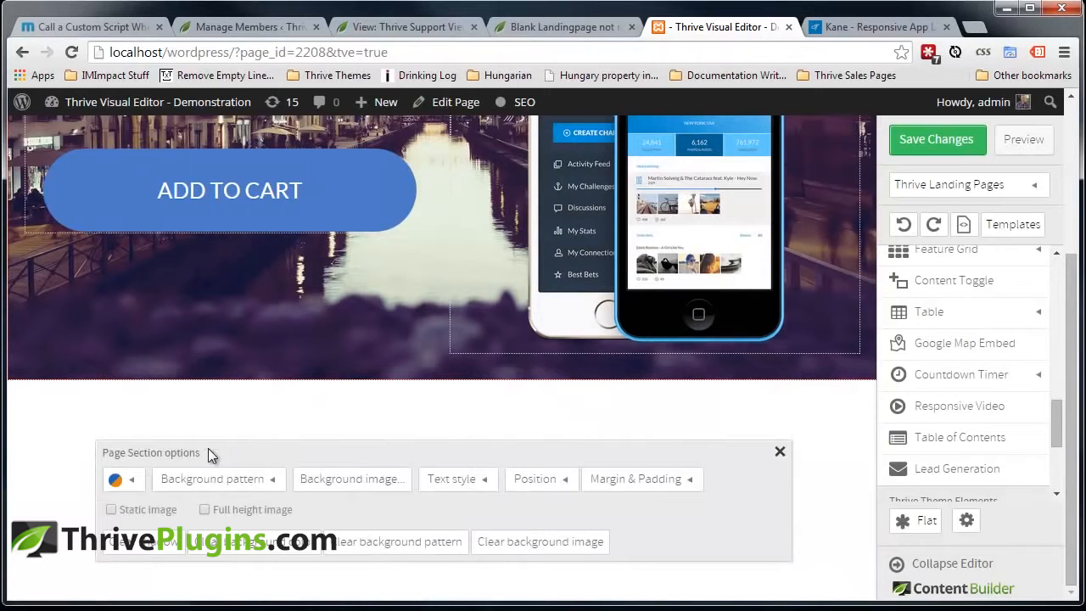
pyautogui.scroll(3, 805, 472)
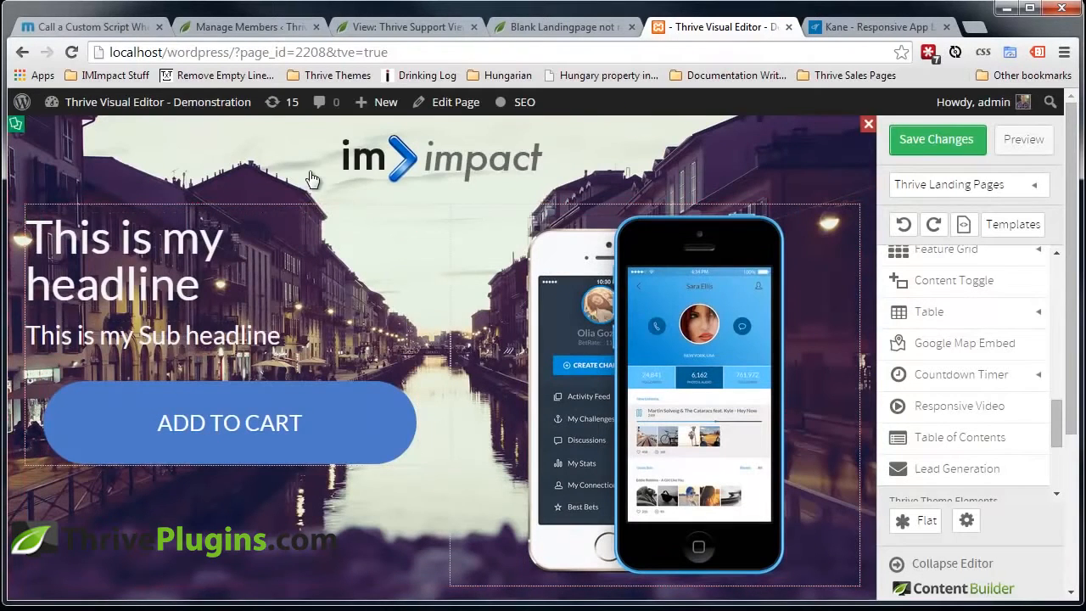
# Set the Add to Cart button's top margin to 50 px
pyautogui.click(211, 404)
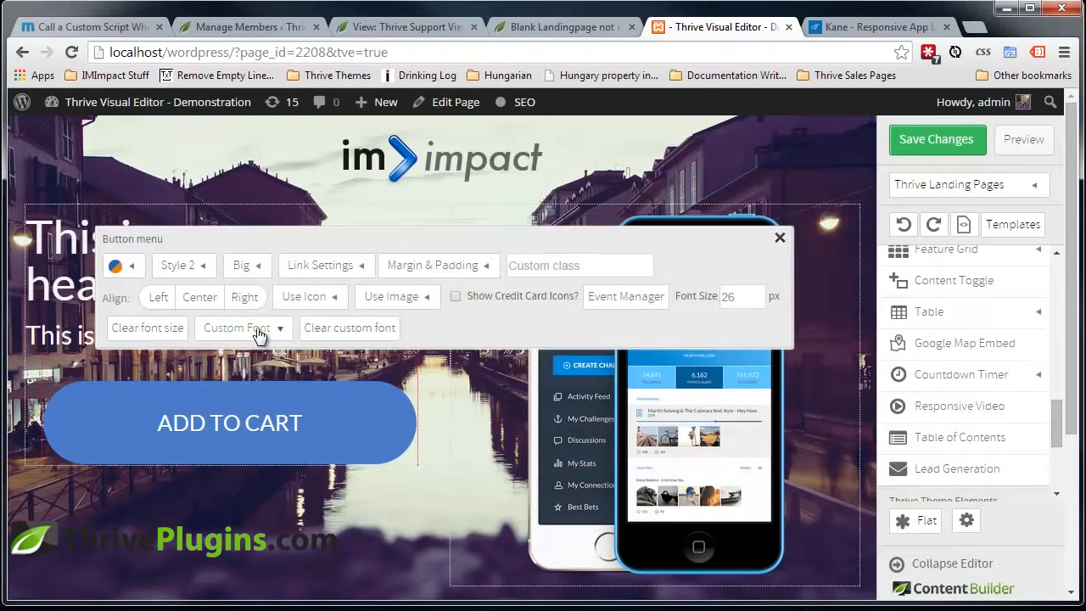
pyautogui.click(455, 270)
pyautogui.doubleClick(461, 329)
pyautogui.write('50')
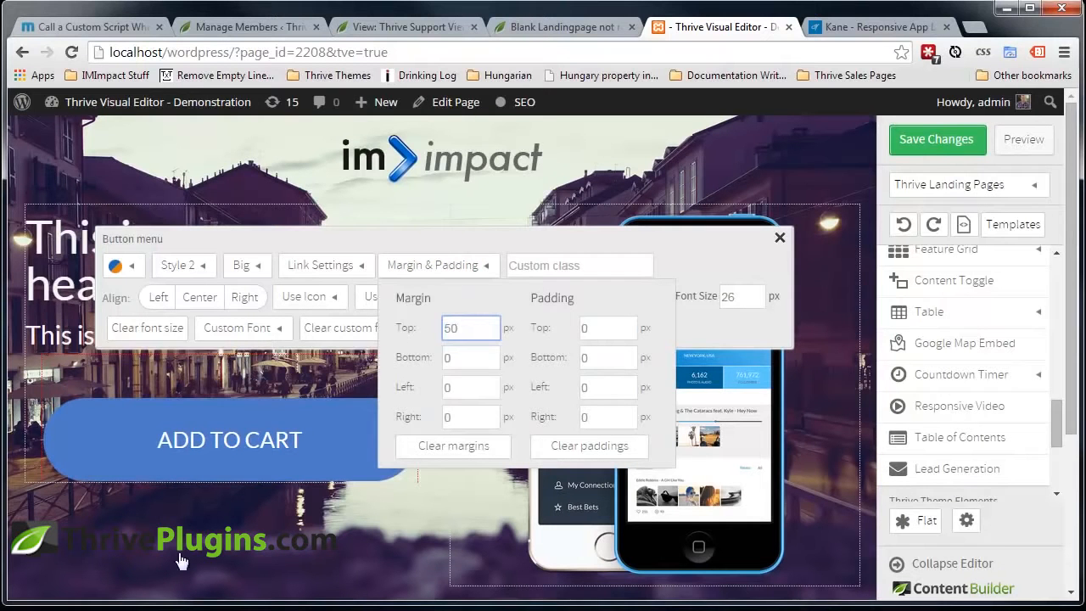
pyautogui.click(780, 237)
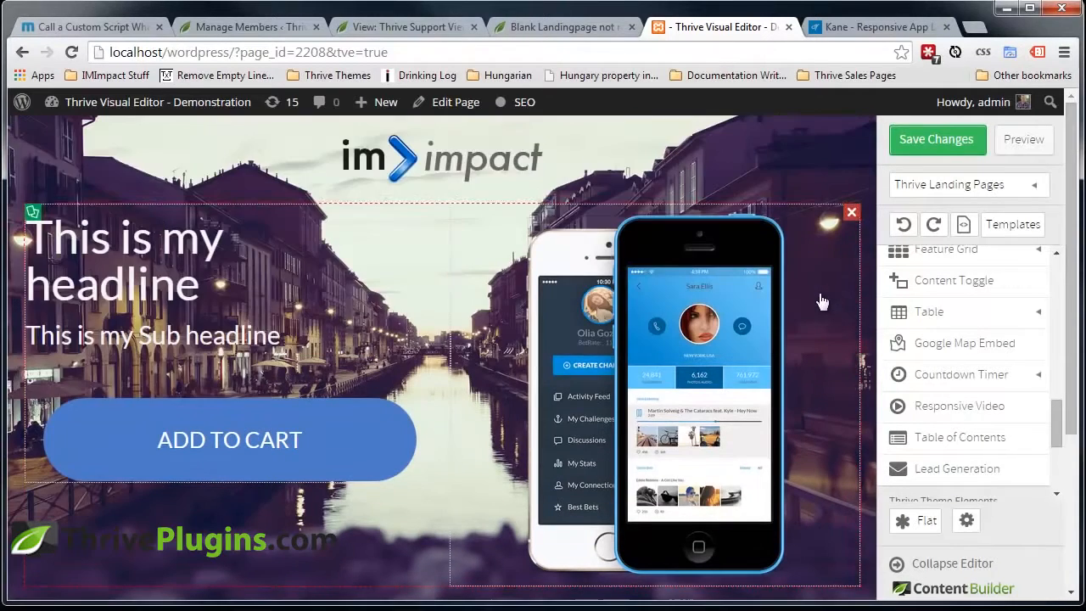
# Check the Kane template's features section and add a new page section below the background photo section
pyautogui.click(879, 33)
pyautogui.moveTo(1076, 136); pyautogui.dragTo(1071, 193)
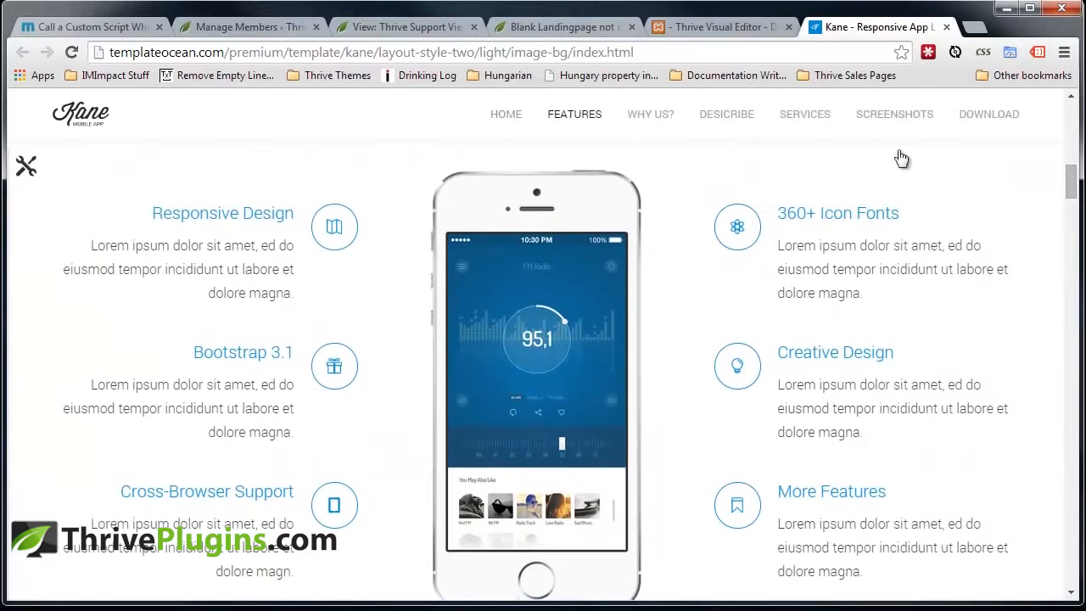
pyautogui.click(705, 31)
pyautogui.moveTo(1072, 180); pyautogui.dragTo(1069, 336)
pyautogui.moveTo(1057, 416); pyautogui.dragTo(1061, 471)
pyautogui.moveTo(942, 351); pyautogui.dragTo(498, 457)
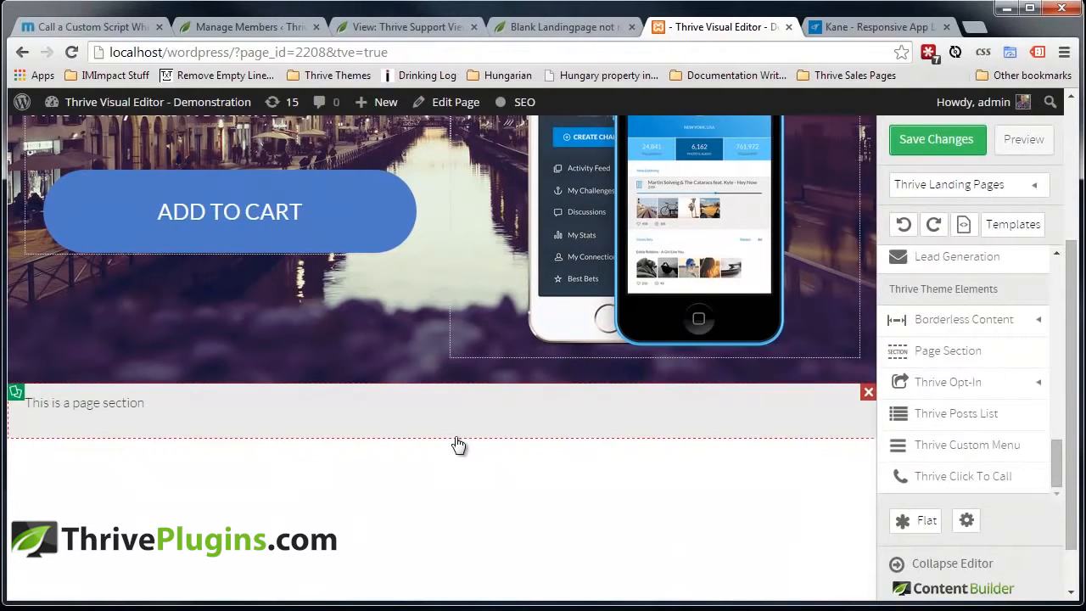
# Set the background colour of the new page section below the hero to white
pyautogui.click(454, 436)
pyautogui.click(124, 295)
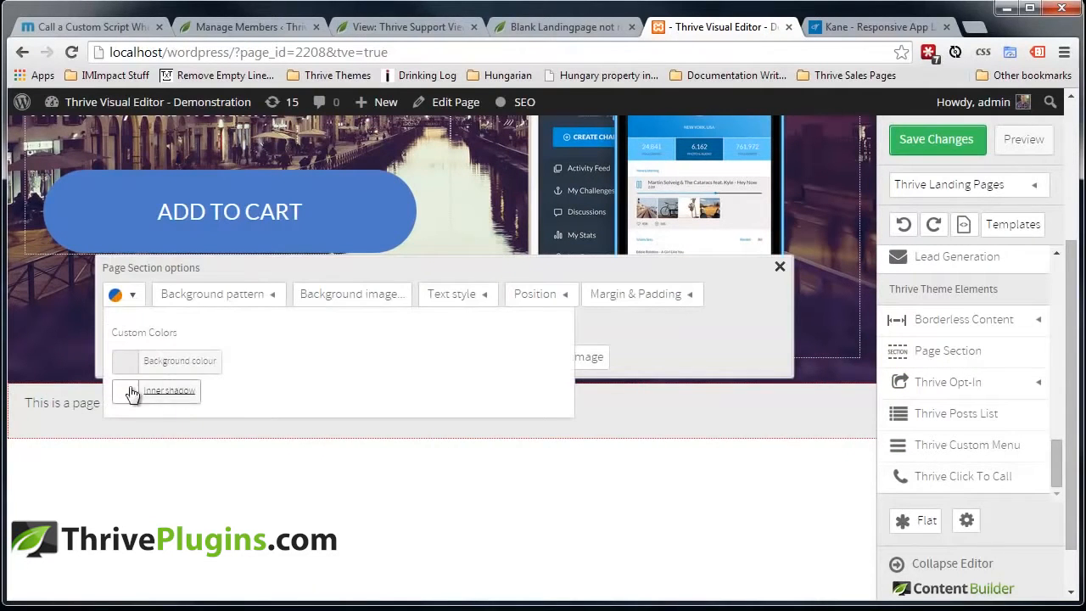
pyautogui.click(149, 397)
pyautogui.moveTo(257, 248); pyautogui.dragTo(261, 241)
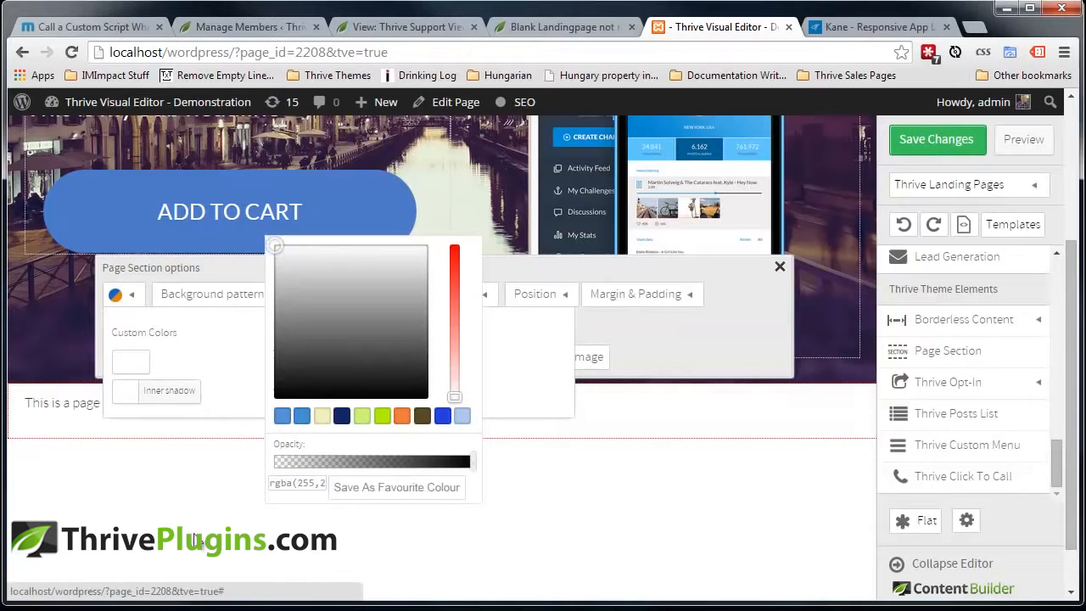
pyautogui.click(195, 539)
pyautogui.click(131, 390)
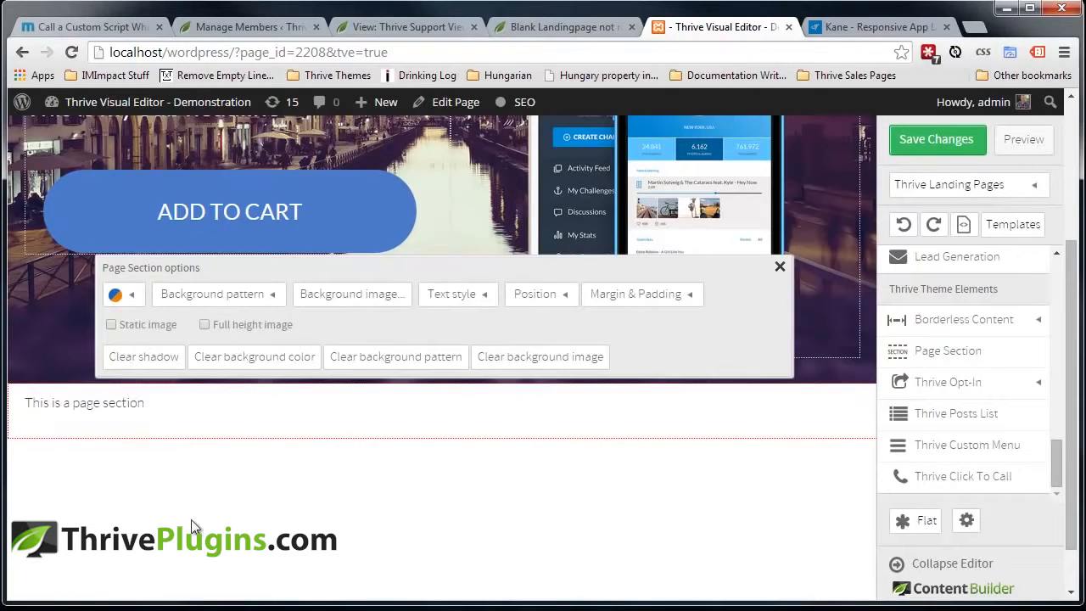
pyautogui.click(202, 569)
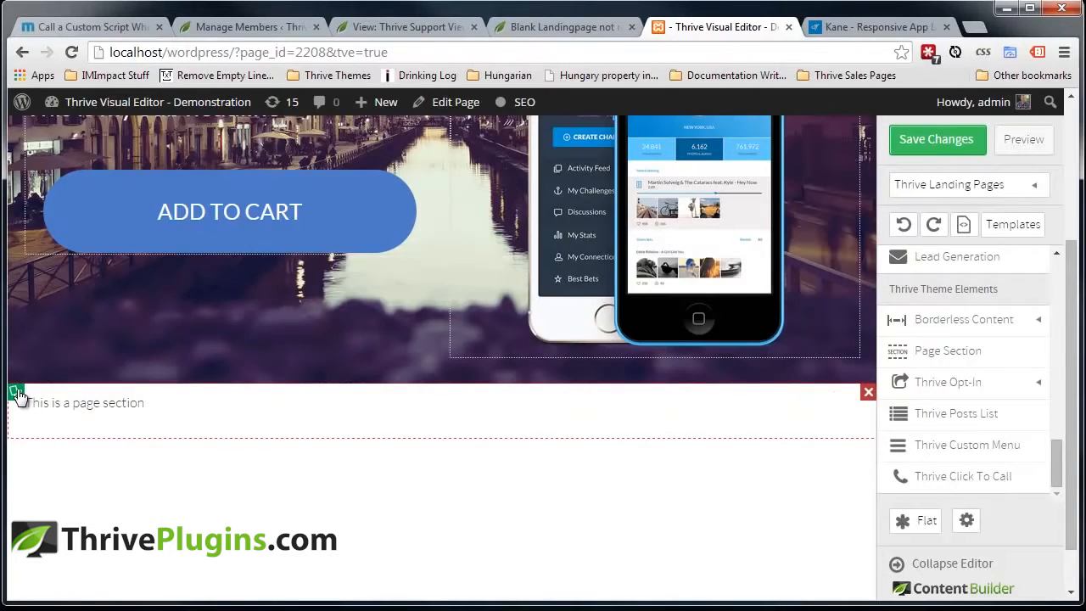
# Duplicate the white page section and give the lower copy a light grey background colour
pyautogui.click(18, 396)
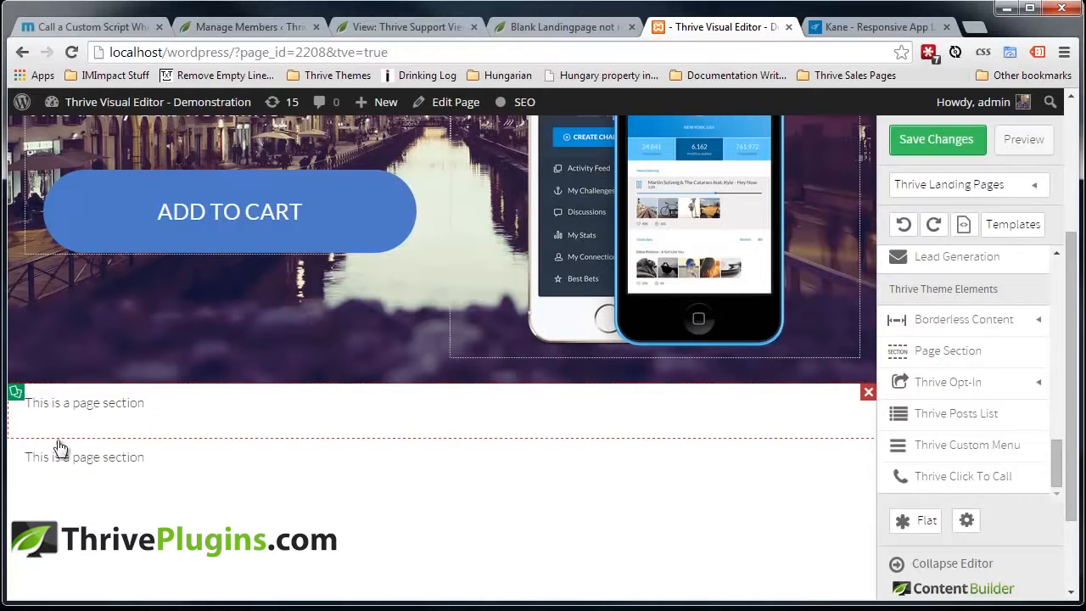
pyautogui.click(207, 446)
pyautogui.click(122, 349)
pyautogui.click(134, 416)
pyautogui.moveTo(281, 311); pyautogui.dragTo(296, 308)
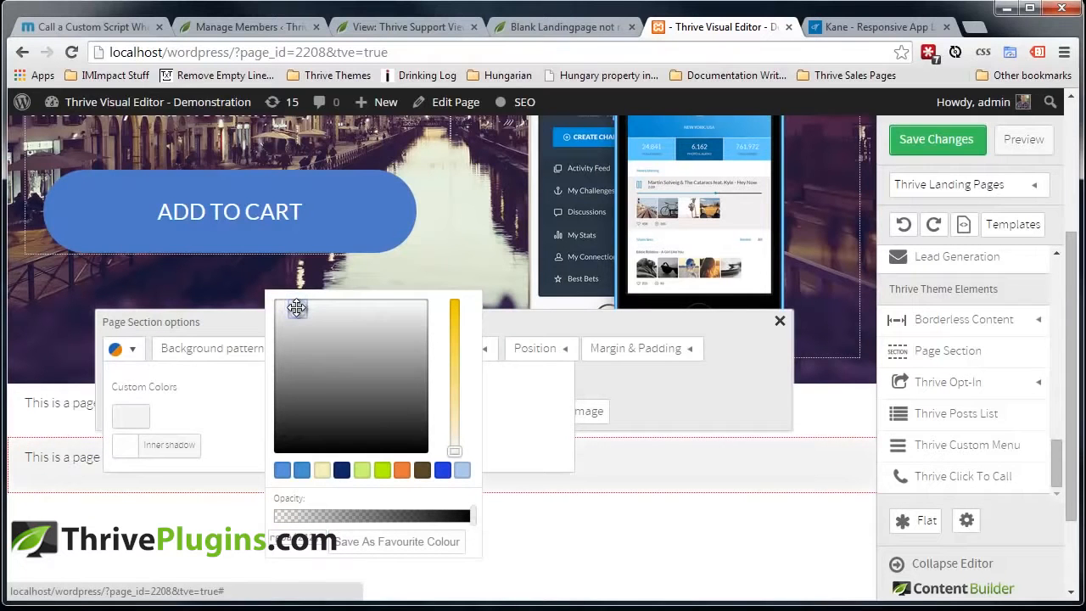
pyautogui.click(204, 336)
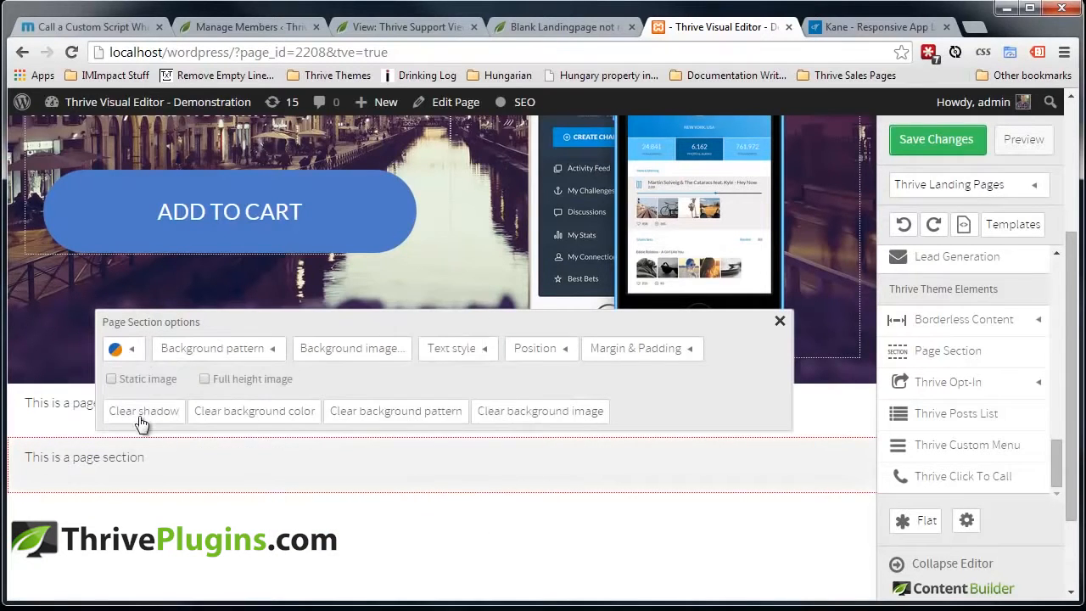
pyautogui.click(227, 566)
# Check the Kane template's features section, and format the white section's text as a centred Heading 1
pyautogui.click(855, 28)
pyautogui.moveTo(1067, 178)
pyautogui.mouseDown()
pyautogui.moveTo(1073, 230)
pyautogui.moveTo(1070, 165)
pyautogui.mouseUp()
pyautogui.click(705, 31)
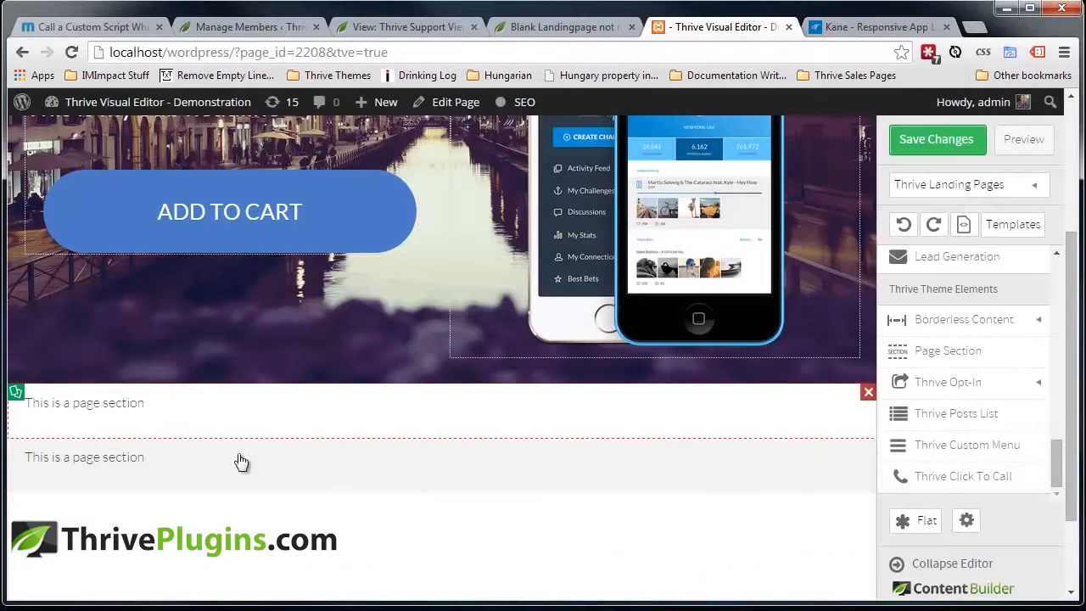
pyautogui.click(188, 413)
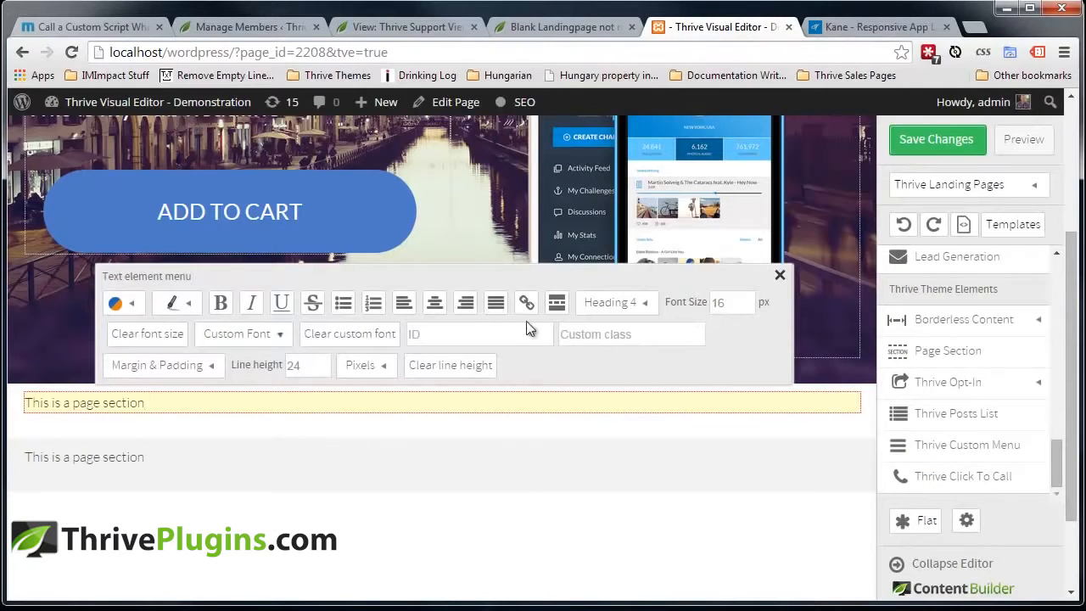
pyautogui.click(621, 305)
pyautogui.click(626, 459)
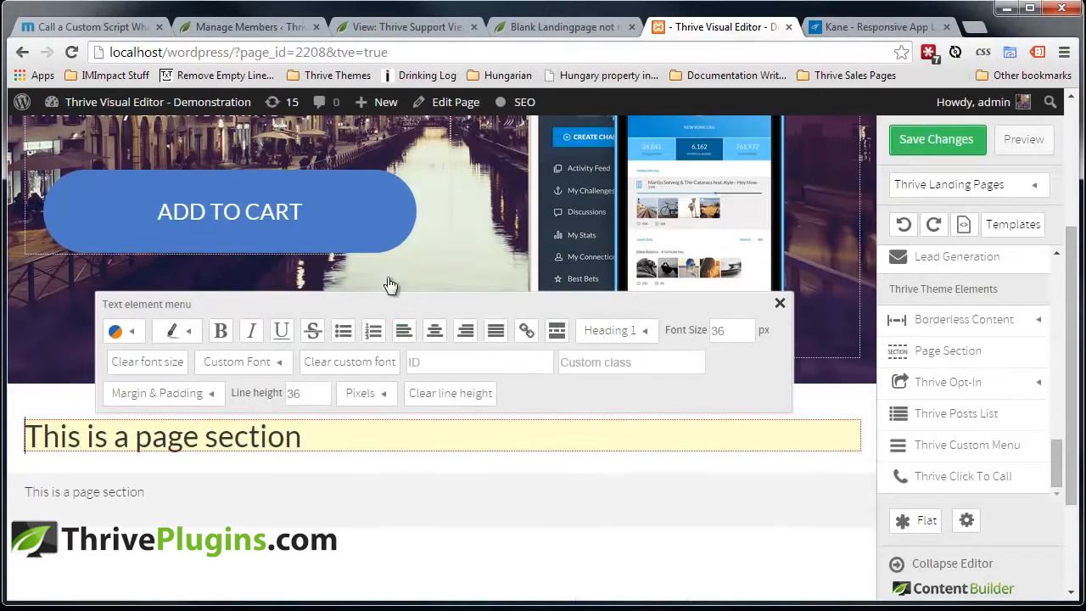
pyautogui.click(433, 330)
pyautogui.click(487, 550)
# Apply the Roboto 1.6em custom font to the white section's heading and set its font size to 60 px
pyautogui.click(366, 436)
pyautogui.moveTo(304, 436); pyautogui.dragTo(625, 435)
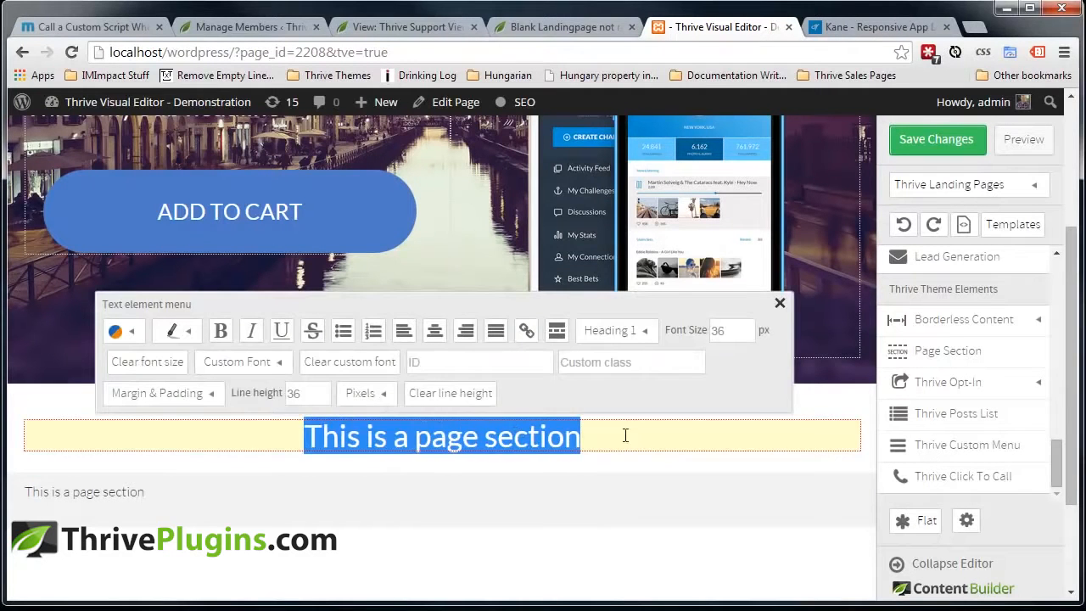
pyautogui.click(274, 365)
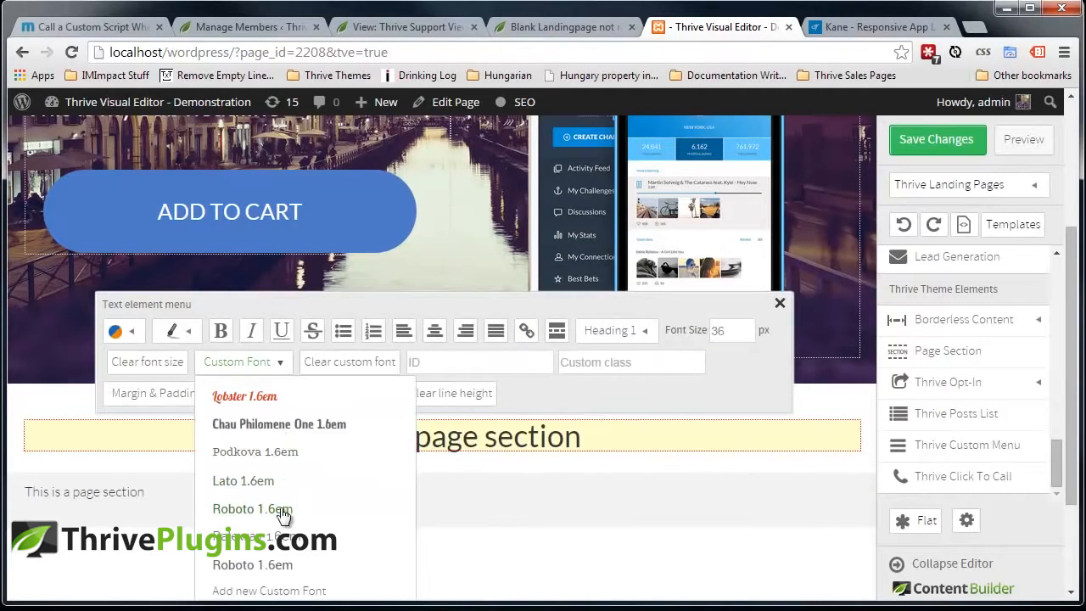
pyautogui.click(244, 564)
pyautogui.moveTo(294, 433); pyautogui.dragTo(584, 431)
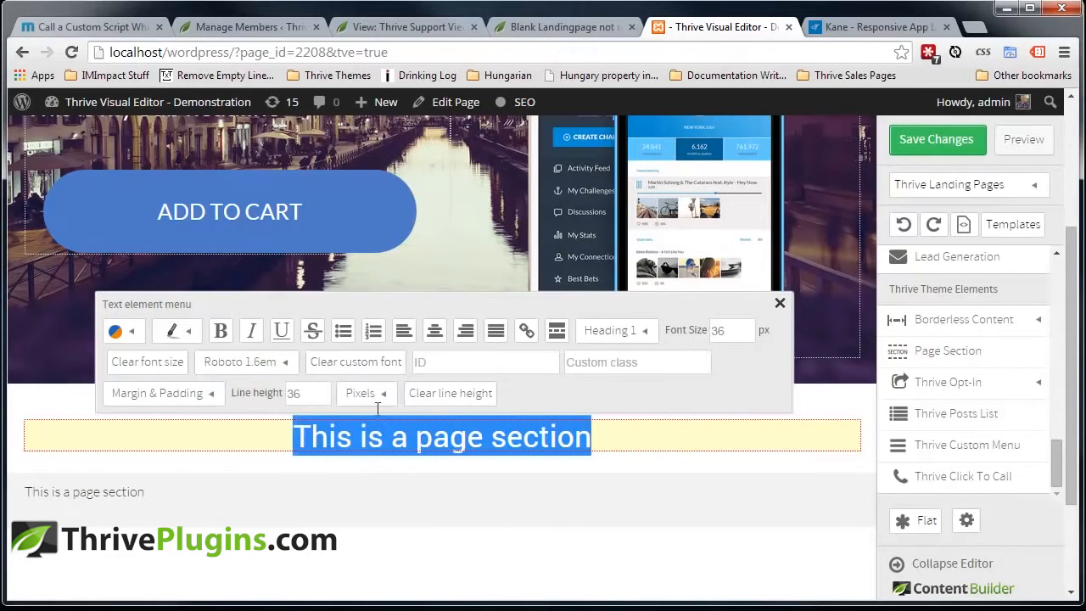
pyautogui.click(317, 394)
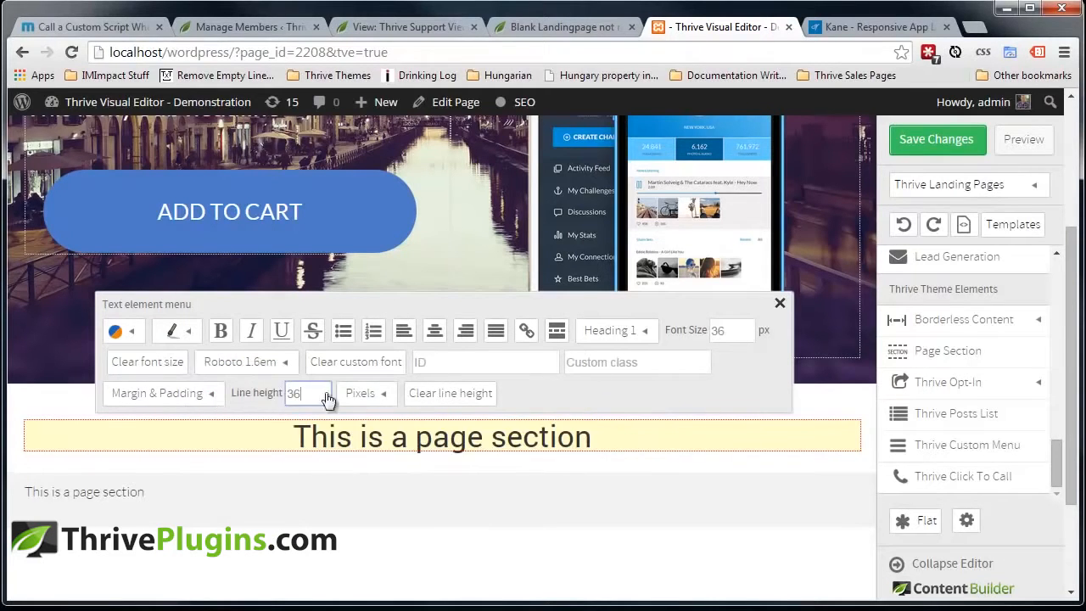
pyautogui.doubleClick(729, 335)
pyautogui.write('60')
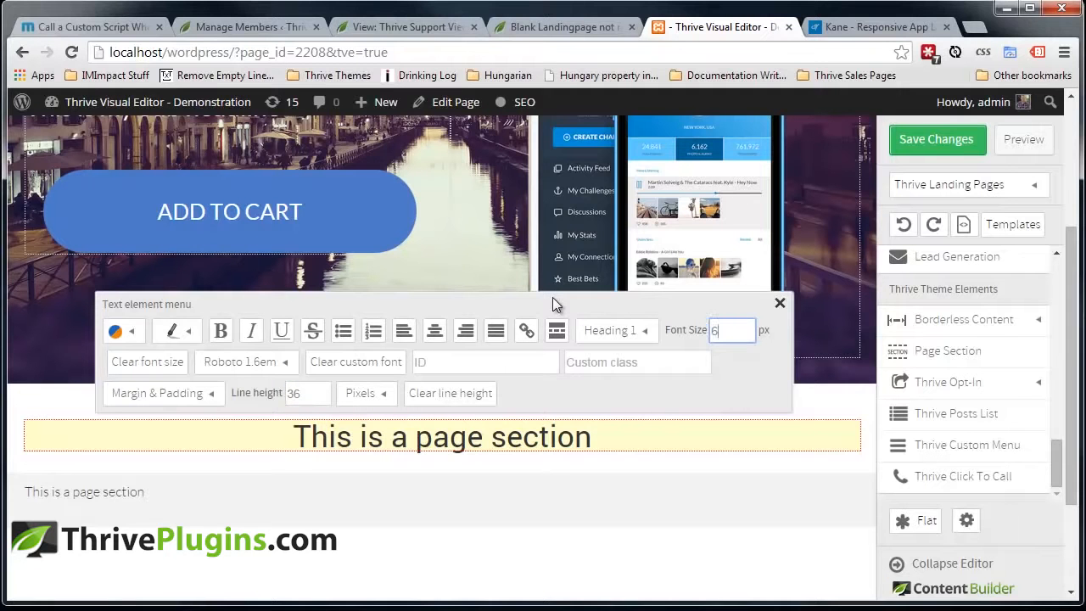
pyautogui.click(639, 526)
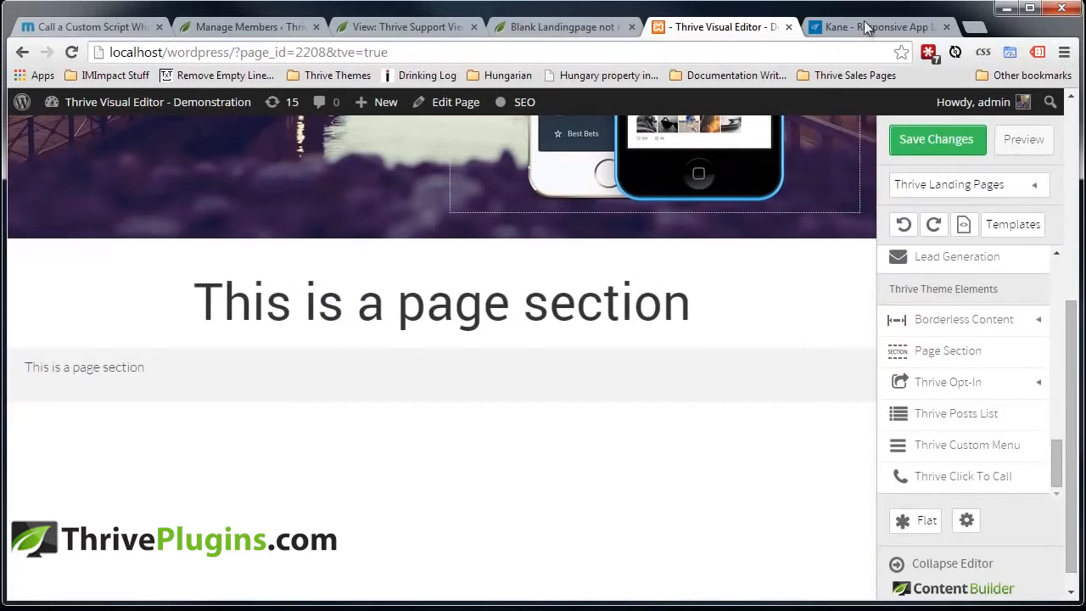
# Check the Kane features heading and add two Style 1 dividers beneath the heading in the white section
pyautogui.click(863, 24)
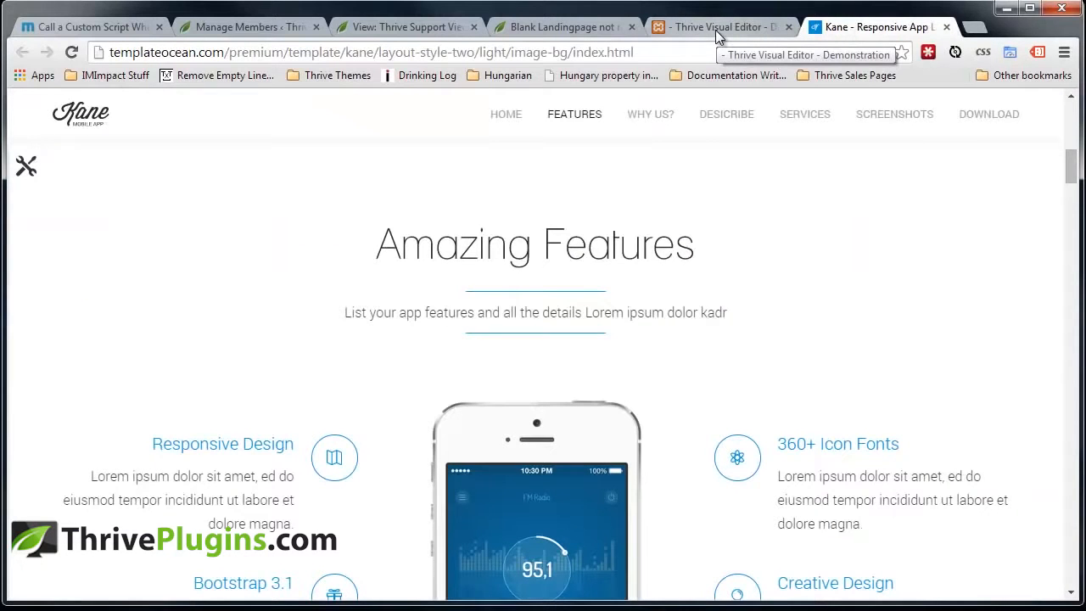
pyautogui.click(715, 30)
pyautogui.moveTo(1057, 461); pyautogui.dragTo(1060, 355)
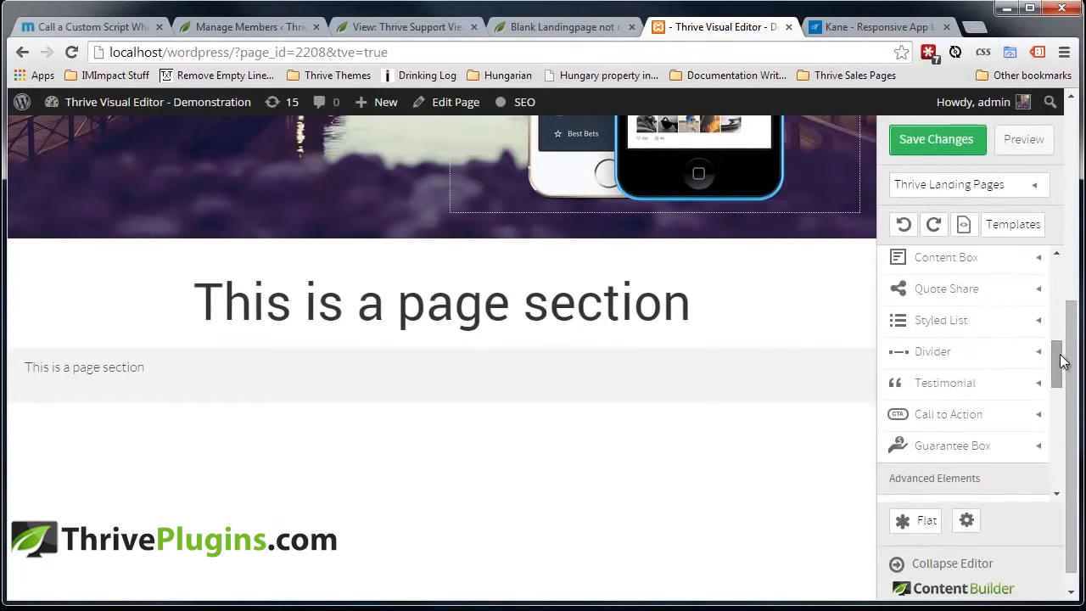
pyautogui.click(967, 351)
pyautogui.moveTo(939, 381); pyautogui.dragTo(322, 349)
pyautogui.moveTo(937, 383); pyautogui.dragTo(365, 401)
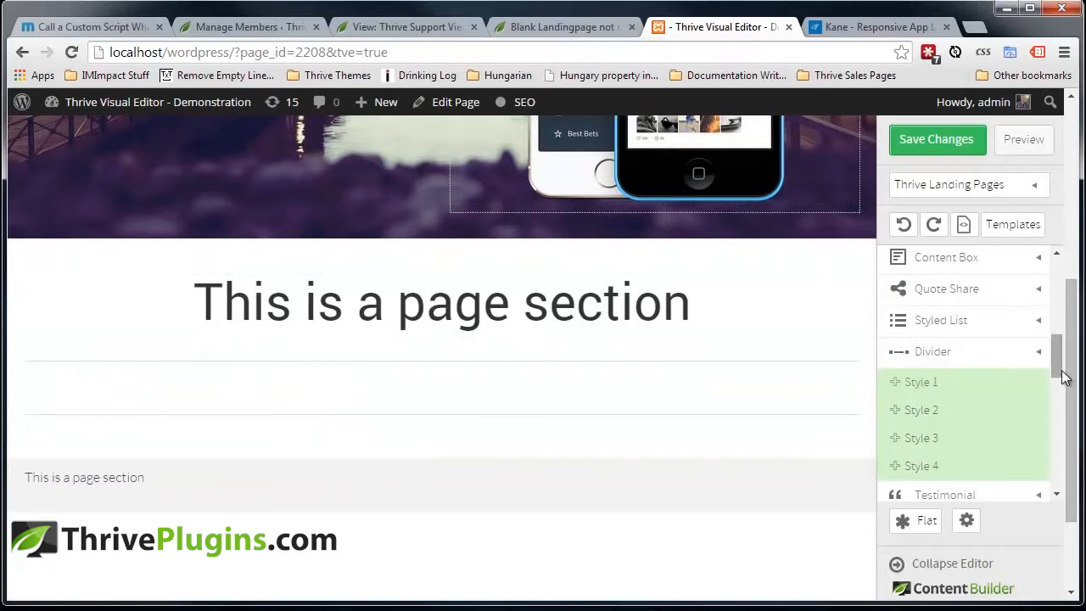
# Add a text element between the two dividers, set its font size to 30 px and centre it
pyautogui.moveTo(1066, 380); pyautogui.dragTo(1065, 301)
pyautogui.moveTo(953, 293); pyautogui.dragTo(415, 426)
pyautogui.click(164, 420)
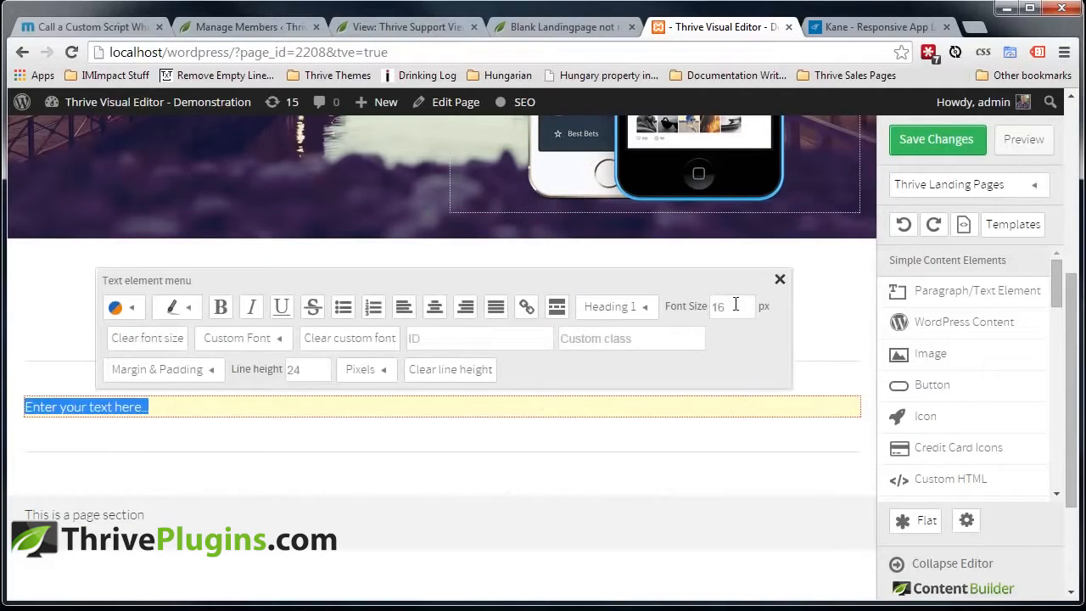
pyautogui.doubleClick(733, 306)
pyautogui.press('Return')
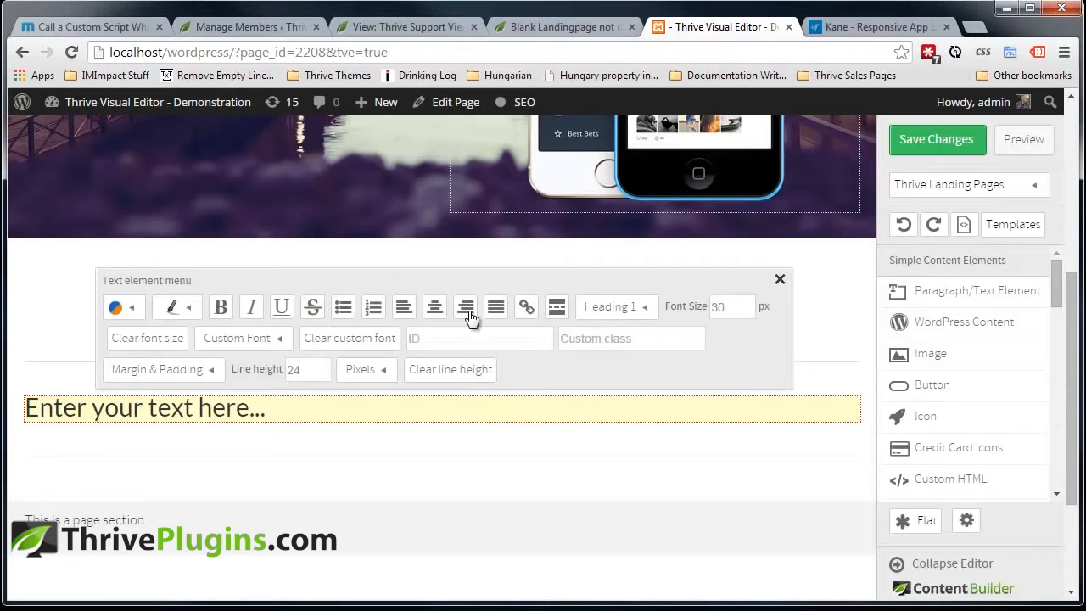
pyautogui.click(440, 309)
pyautogui.click(465, 508)
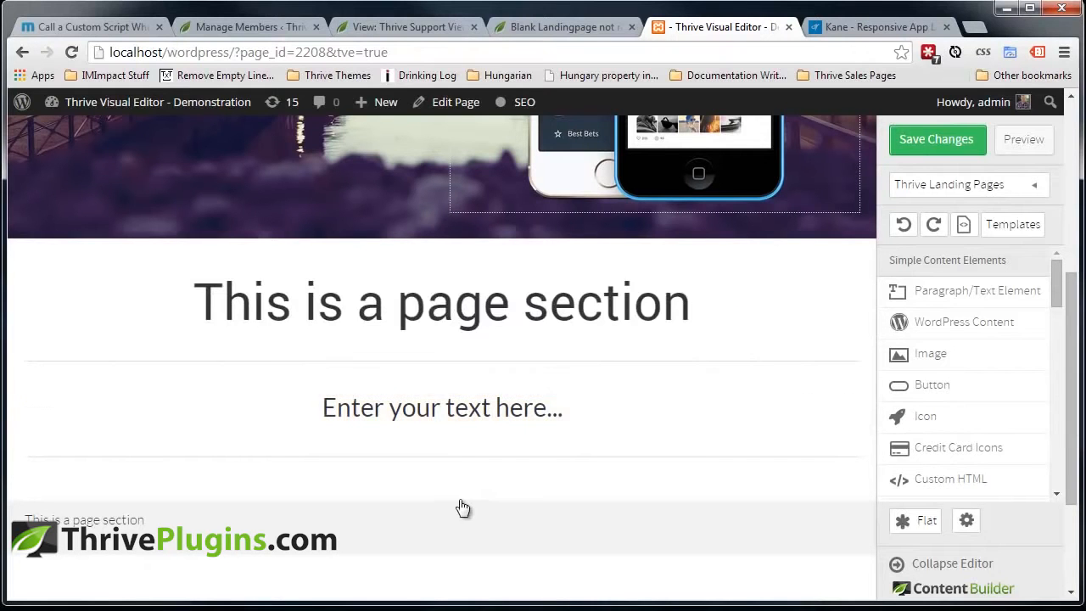
# Set the upper divider's bottom margin and the lower divider's top margin to 0 px
pyautogui.click(429, 371)
pyautogui.click(187, 319)
pyautogui.doubleClick(209, 409)
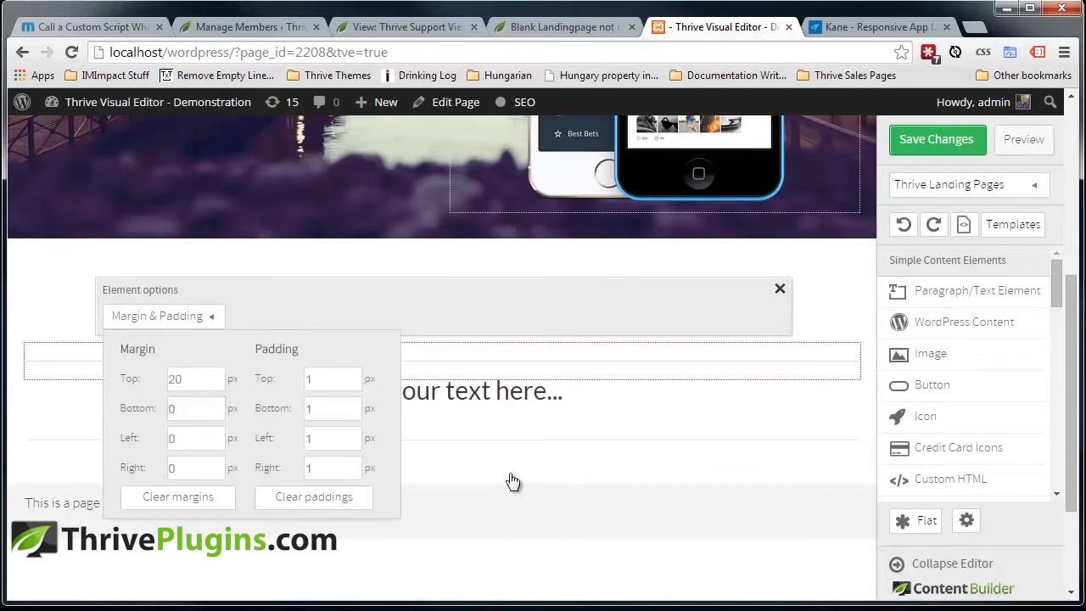
pyautogui.click(512, 481)
pyautogui.click(417, 449)
pyautogui.click(146, 402)
pyautogui.click(173, 458)
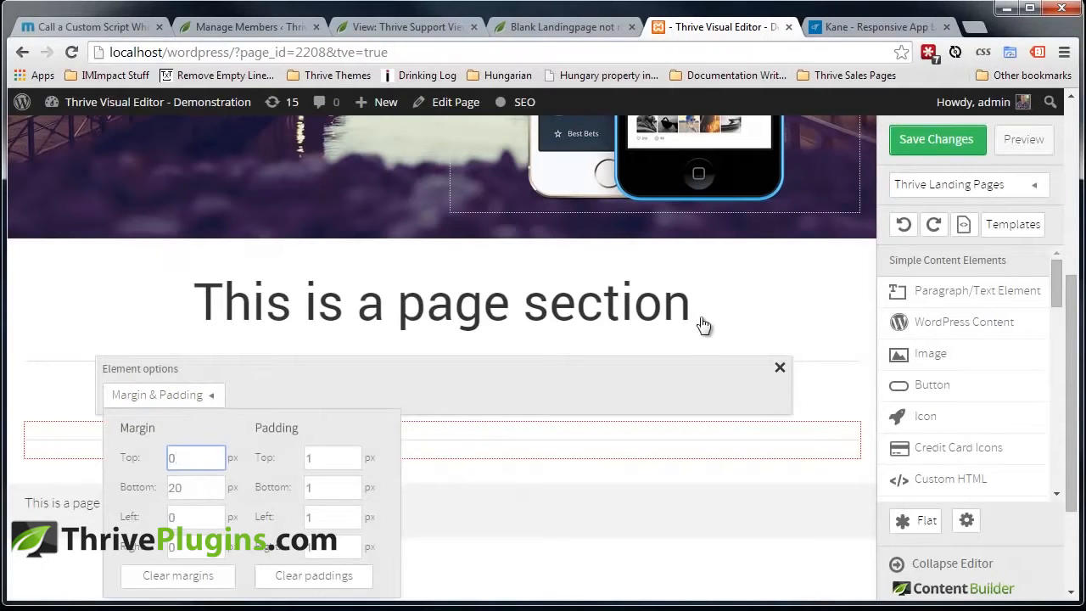
pyautogui.click(689, 312)
# Set the top and bottom margins of the text between the dividers to 0 px
pyautogui.click(391, 404)
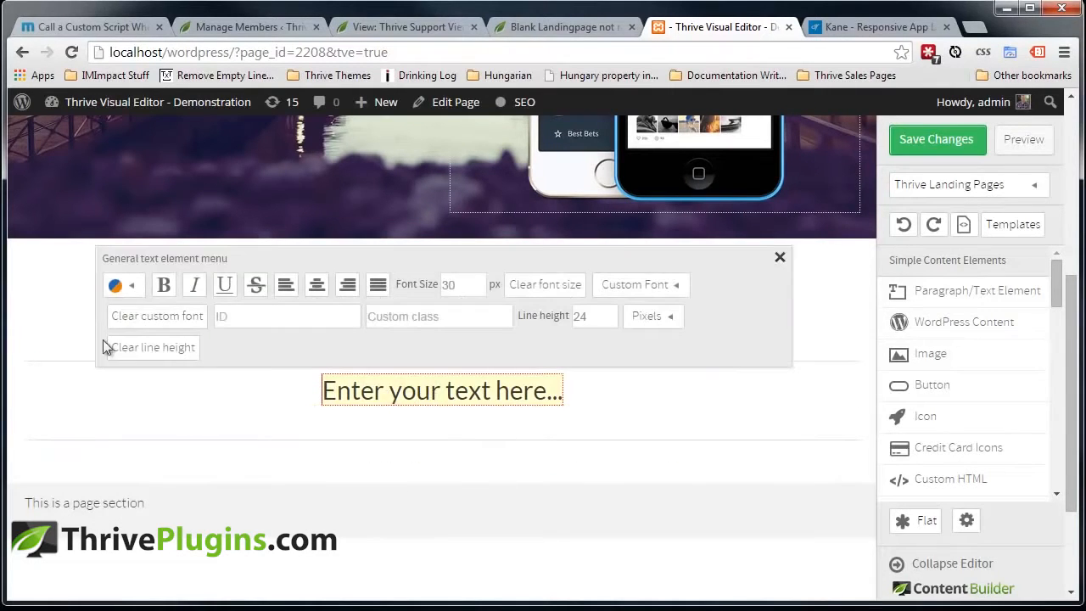
pyautogui.click(284, 432)
pyautogui.click(335, 393)
pyautogui.click(393, 458)
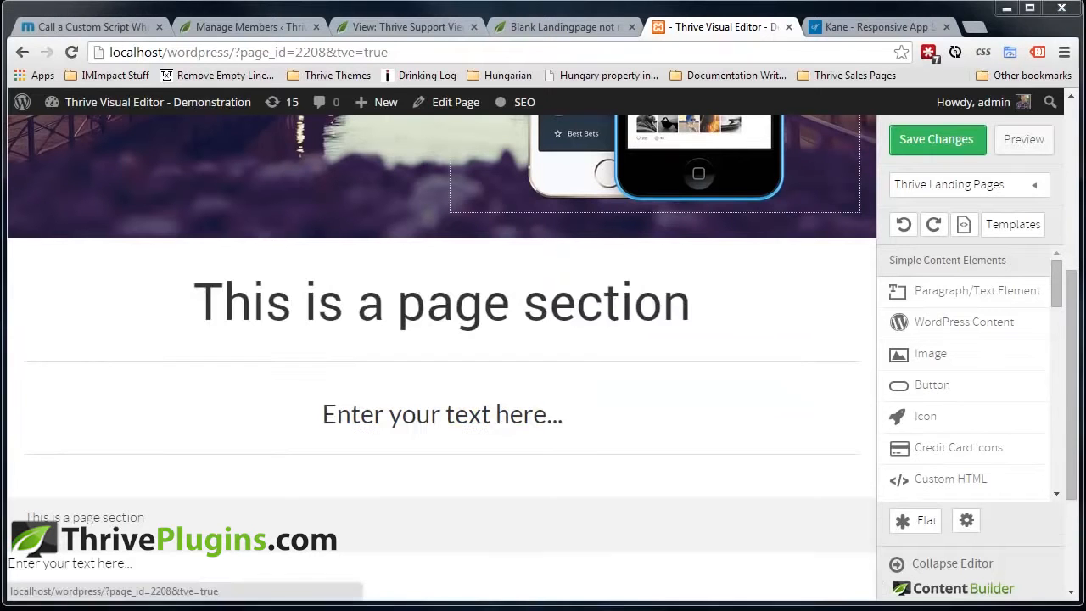
pyautogui.click(402, 415)
pyautogui.click(69, 366)
pyautogui.click(178, 377)
pyautogui.click(380, 426)
pyautogui.click(379, 417)
pyautogui.click(175, 373)
pyautogui.click(180, 435)
pyautogui.write('0')
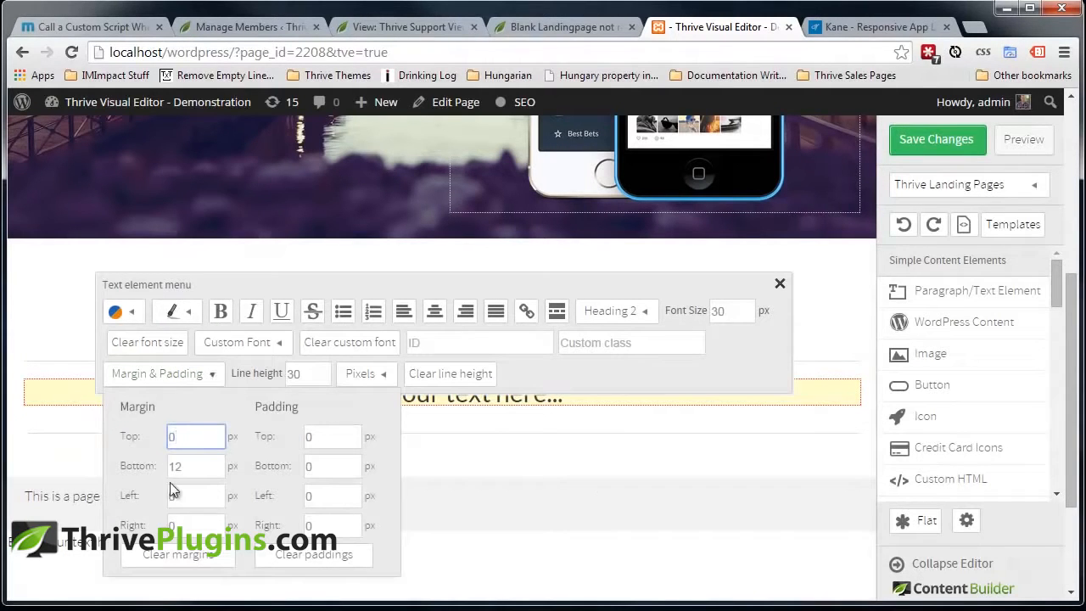
pyautogui.click(197, 468)
pyautogui.write('0')
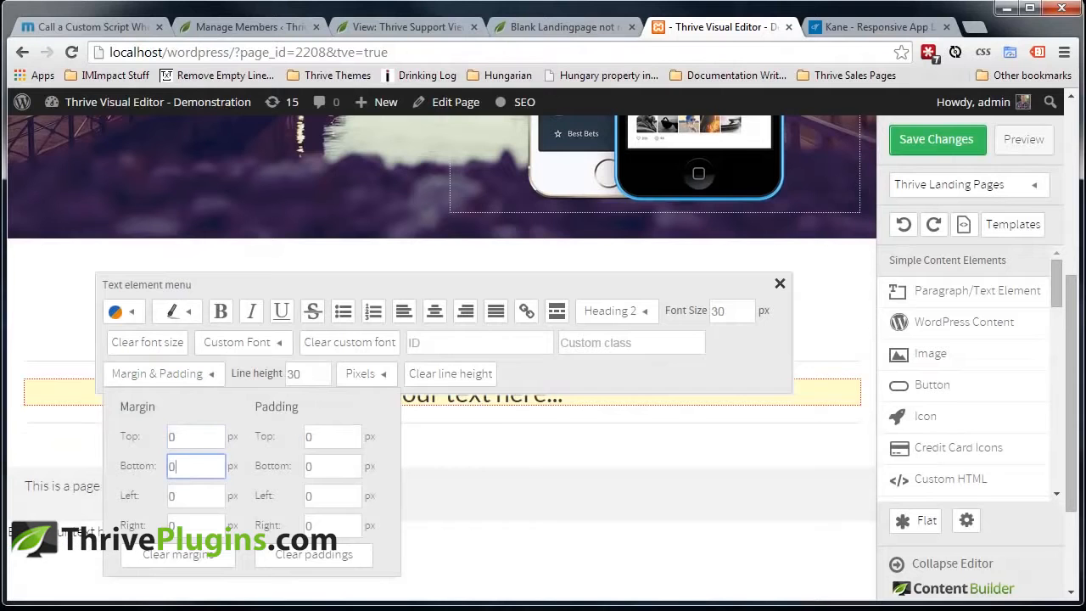
pyautogui.click(521, 462)
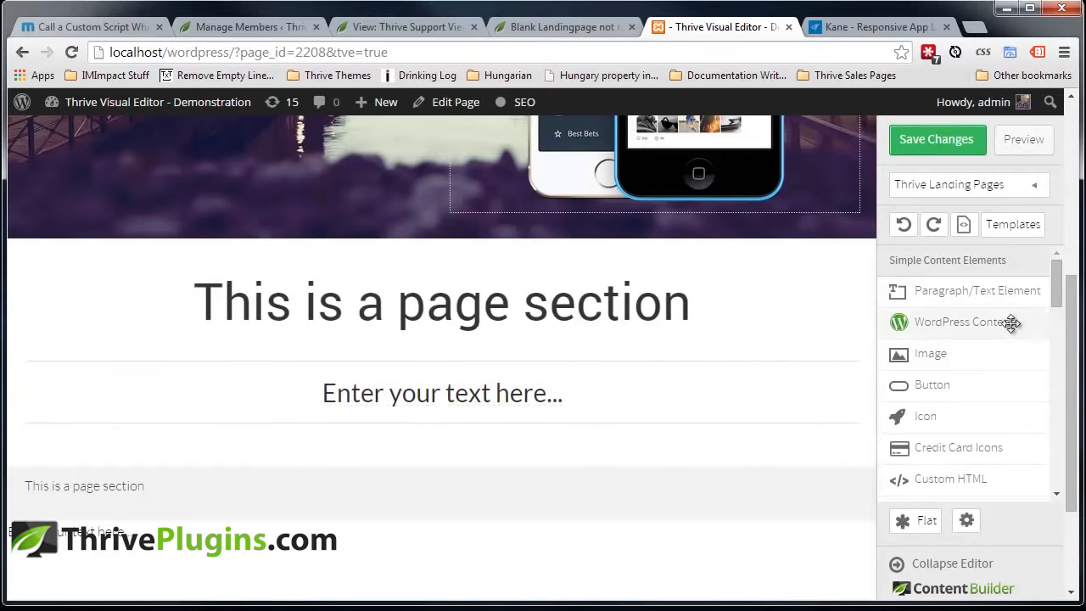
# Check the Kane template's layout and add a three-column layout of equal thirds below the lower divider
pyautogui.scroll(-3, 968, 365)
pyautogui.click(832, 26)
pyautogui.click(712, 26)
pyautogui.moveTo(1061, 303); pyautogui.dragTo(1063, 356)
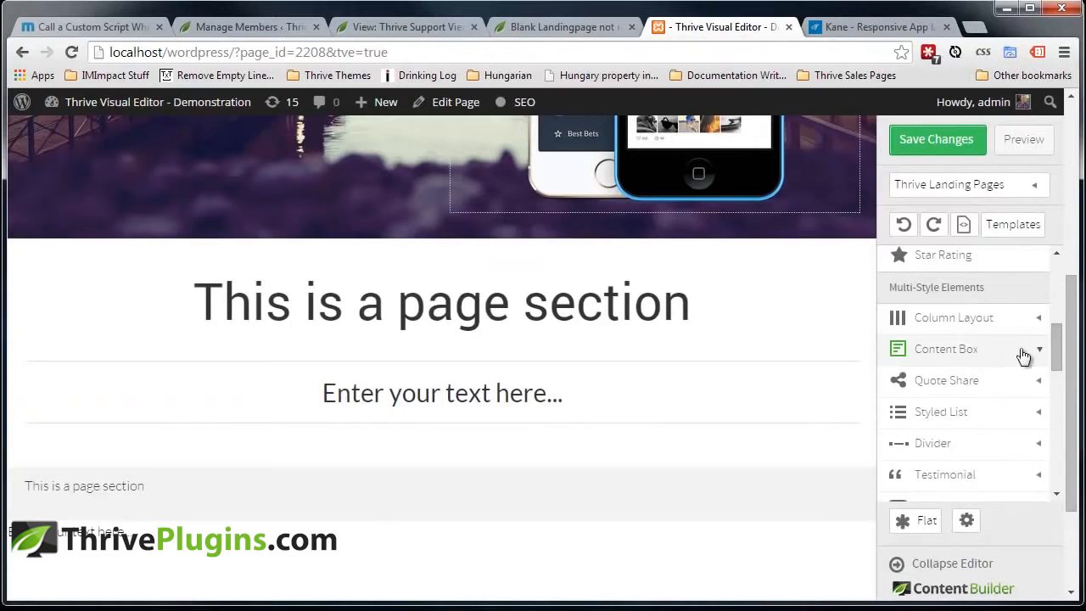
pyautogui.click(950, 317)
pyautogui.moveTo(958, 399); pyautogui.dragTo(378, 450)
# Add an image element to the second column and delete that column's placeholder text
pyautogui.scroll(-2, 663, 375)
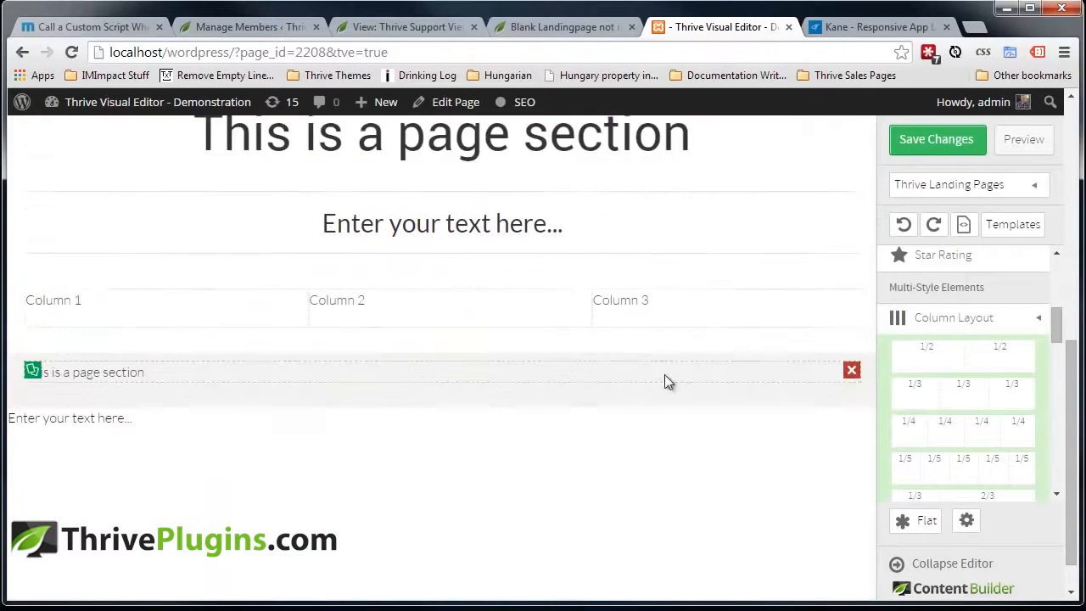
pyautogui.scroll(-1, 664, 374)
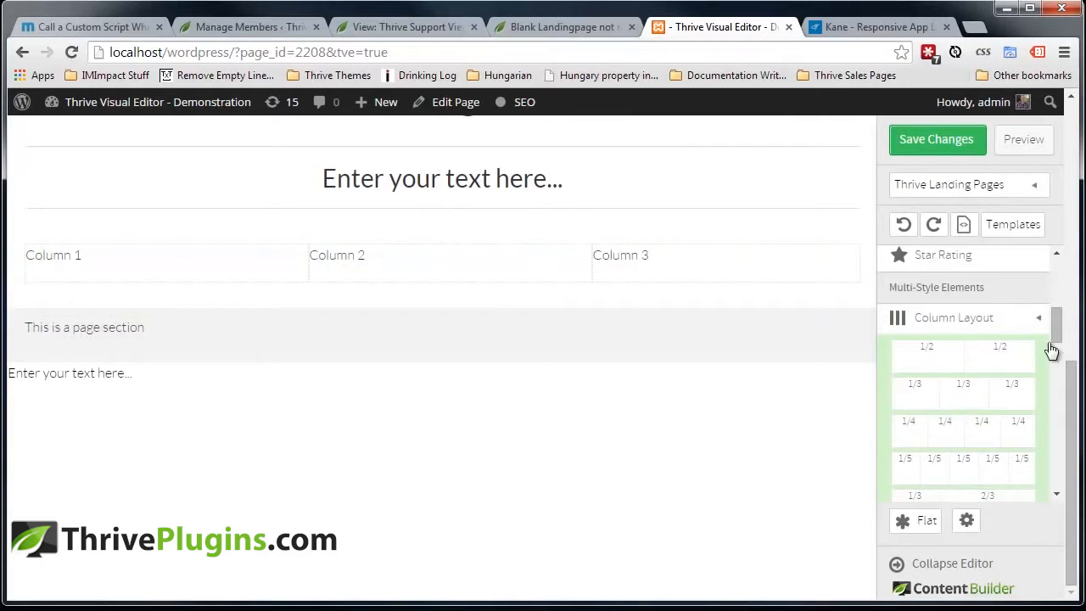
pyautogui.click(1031, 323)
pyautogui.moveTo(1055, 340); pyautogui.dragTo(1054, 294)
pyautogui.moveTo(931, 267); pyautogui.dragTo(407, 265)
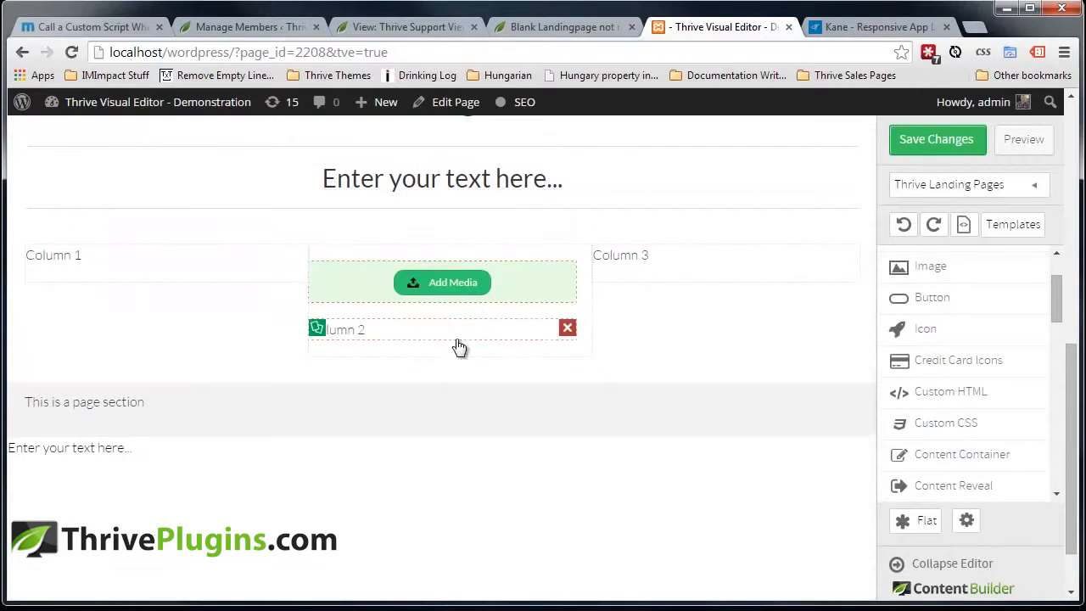
pyautogui.click(568, 328)
# Insert single-iphone.png from the media library into the second column's image element
pyautogui.click(422, 284)
pyautogui.click(409, 303)
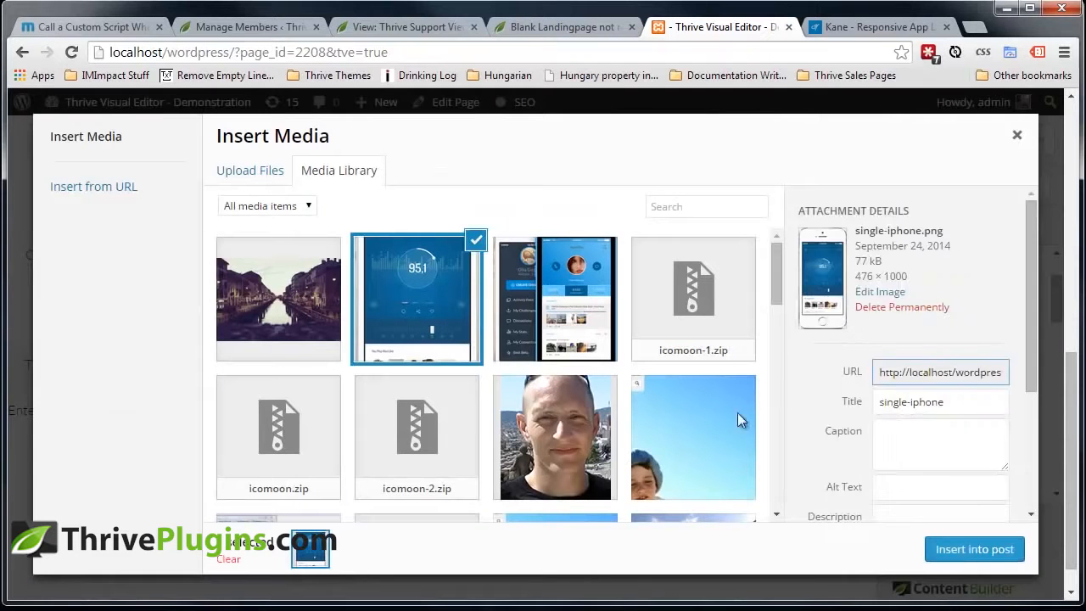
pyautogui.click(974, 549)
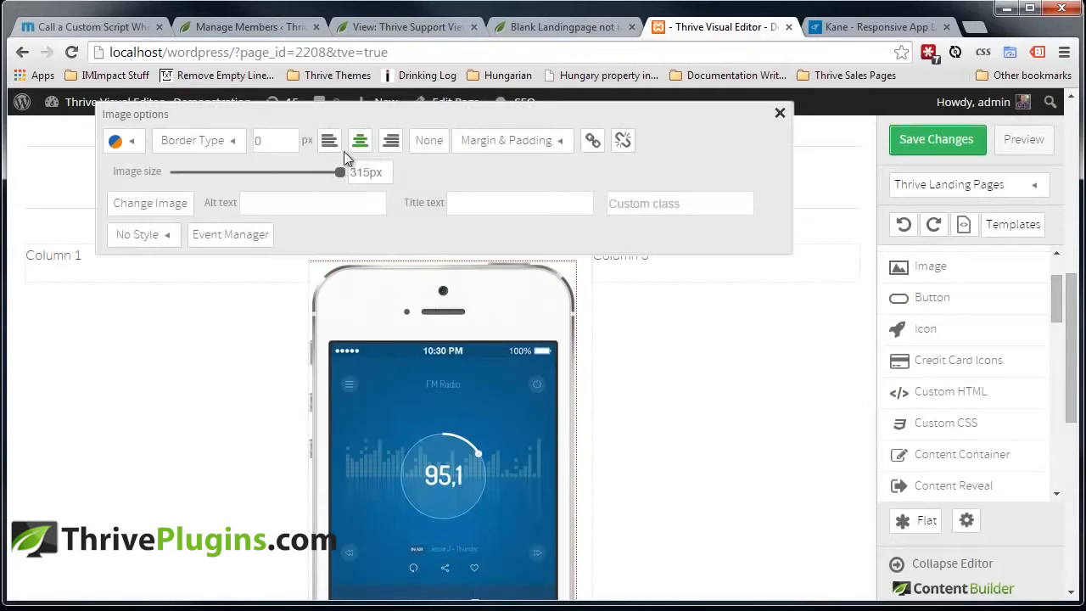
# Center the phone image in the second column and set its size to 220 px
pyautogui.moveTo(336, 171); pyautogui.dragTo(271, 172)
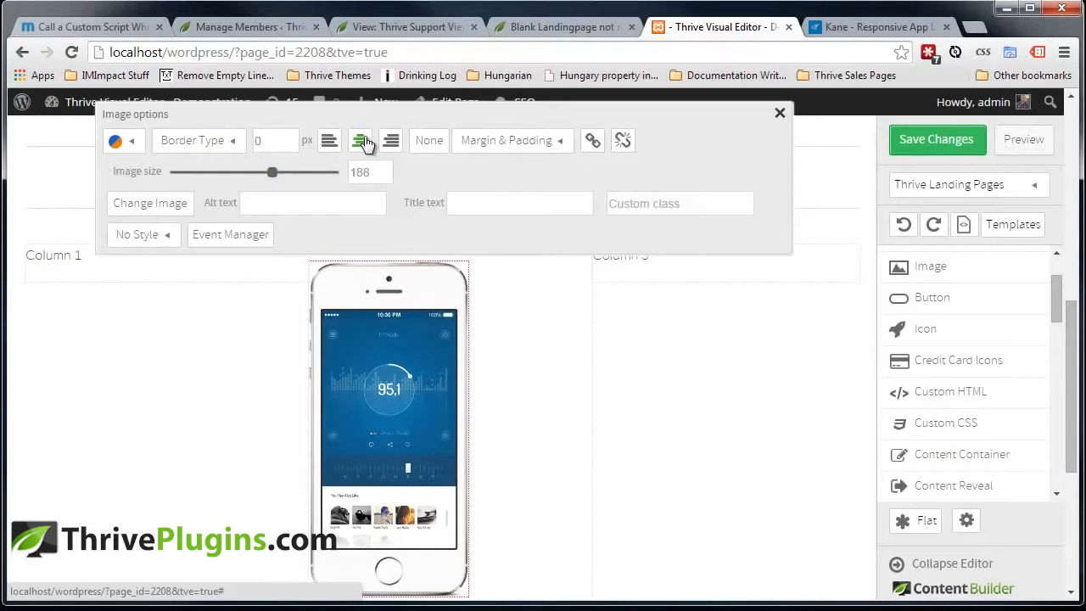
pyautogui.click(711, 376)
pyautogui.click(492, 412)
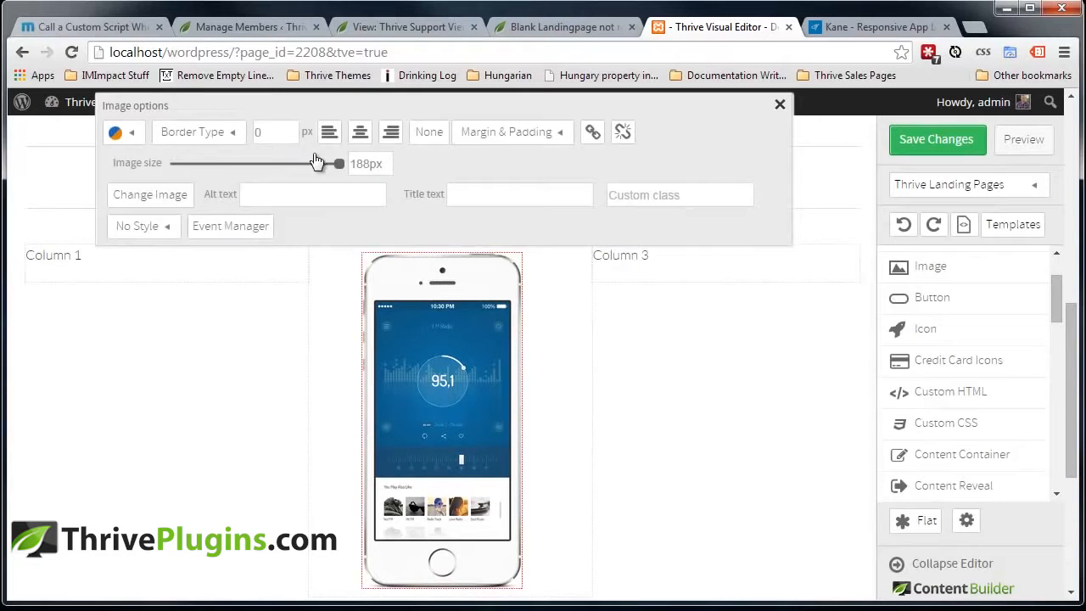
pyautogui.click(339, 162)
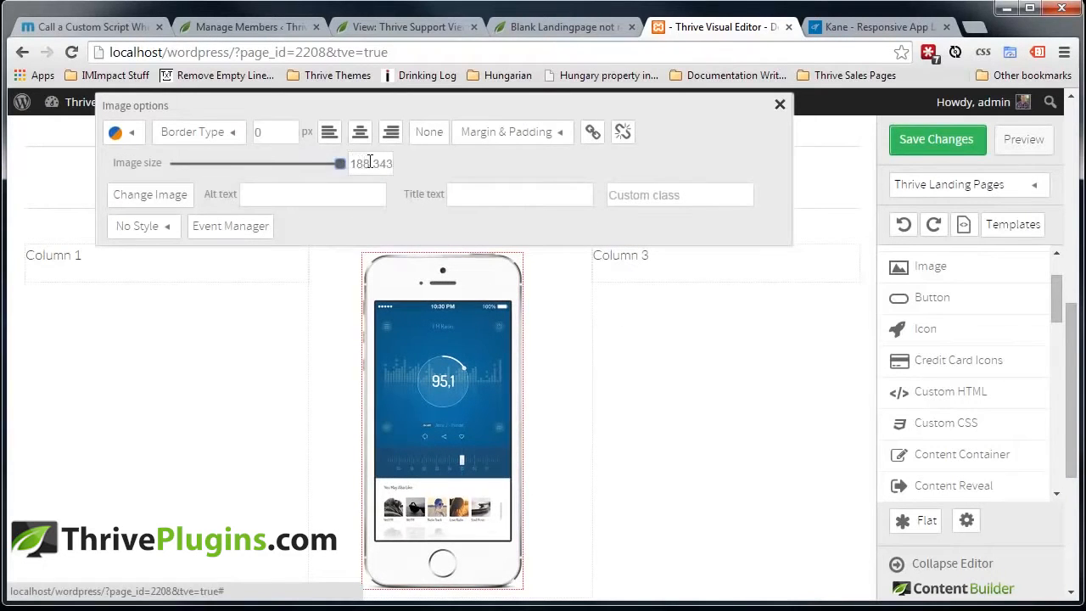
pyautogui.write('20')
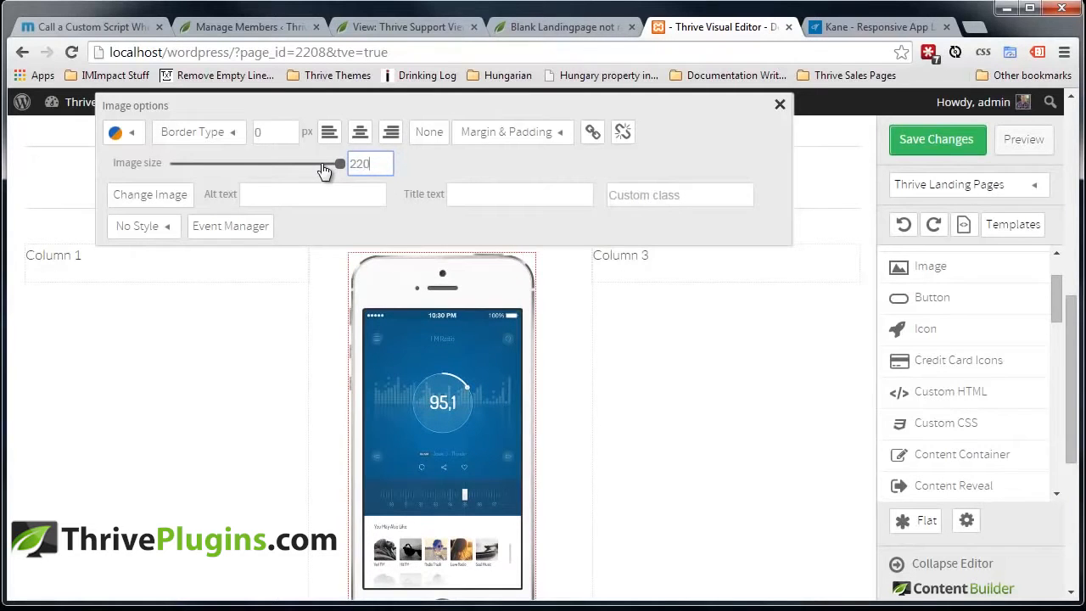
# Delete the first column's placeholder text, check the Kane template's features layout, and add a nested 2/3 + 1/3 column layout in that column
pyautogui.click(263, 294)
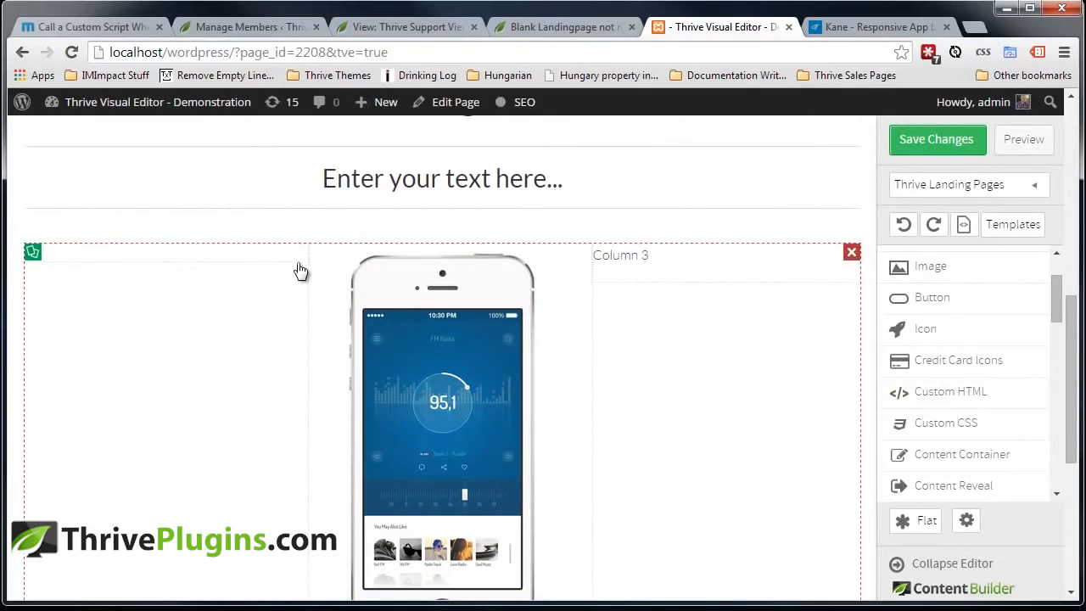
pyautogui.click(820, 31)
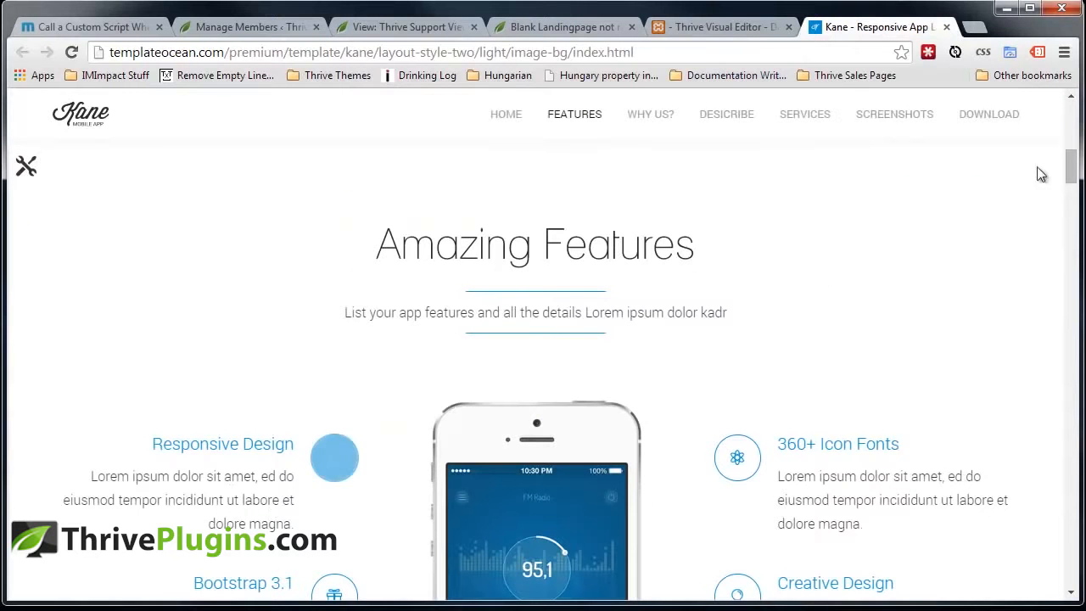
pyautogui.moveTo(1071, 169); pyautogui.dragTo(1071, 188)
pyautogui.scroll(2, 1042, 162)
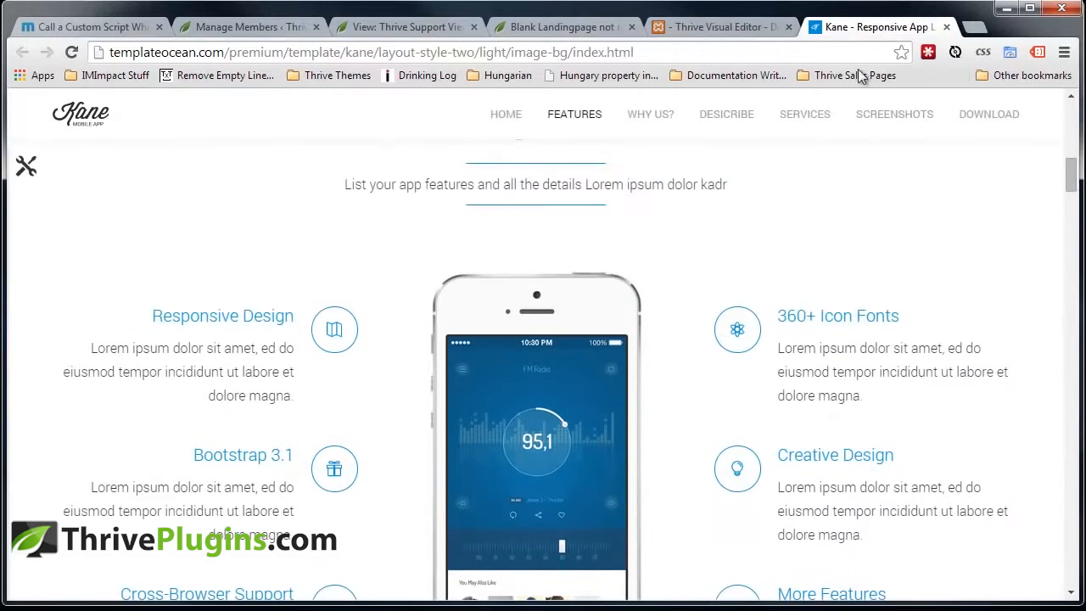
pyautogui.hotkey('ctrl', 'shift', 'Tab')
pyautogui.moveTo(1059, 320); pyautogui.dragTo(1064, 344)
pyautogui.click(977, 361)
pyautogui.moveTo(1002, 426); pyautogui.dragTo(197, 261)
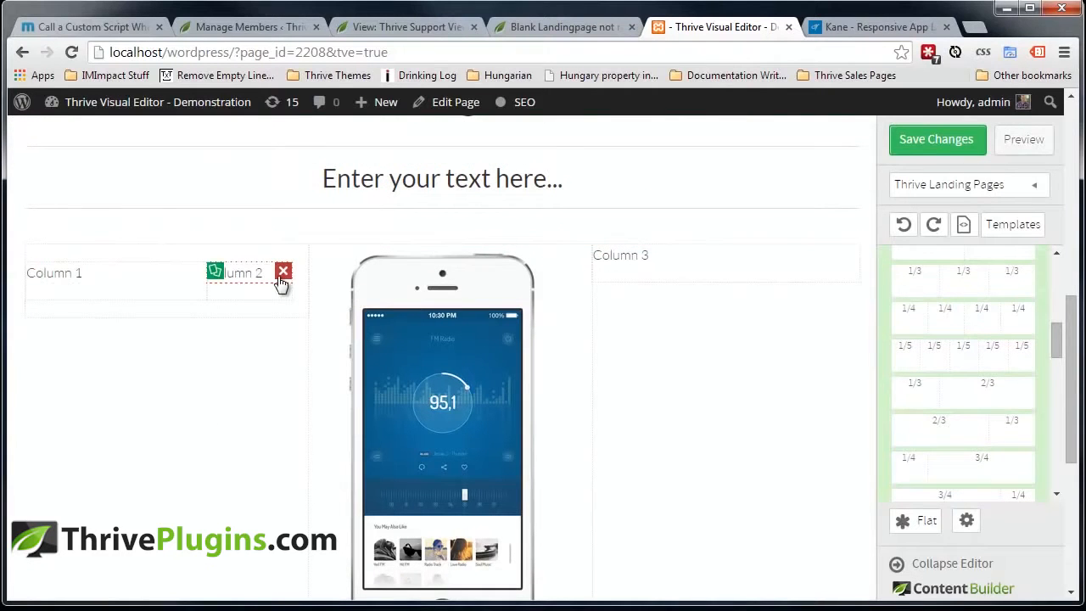
# Delete the placeholder texts of both nested columns and insert a pen nib icon in the nested one-third column
pyautogui.click(281, 273)
pyautogui.click(283, 270)
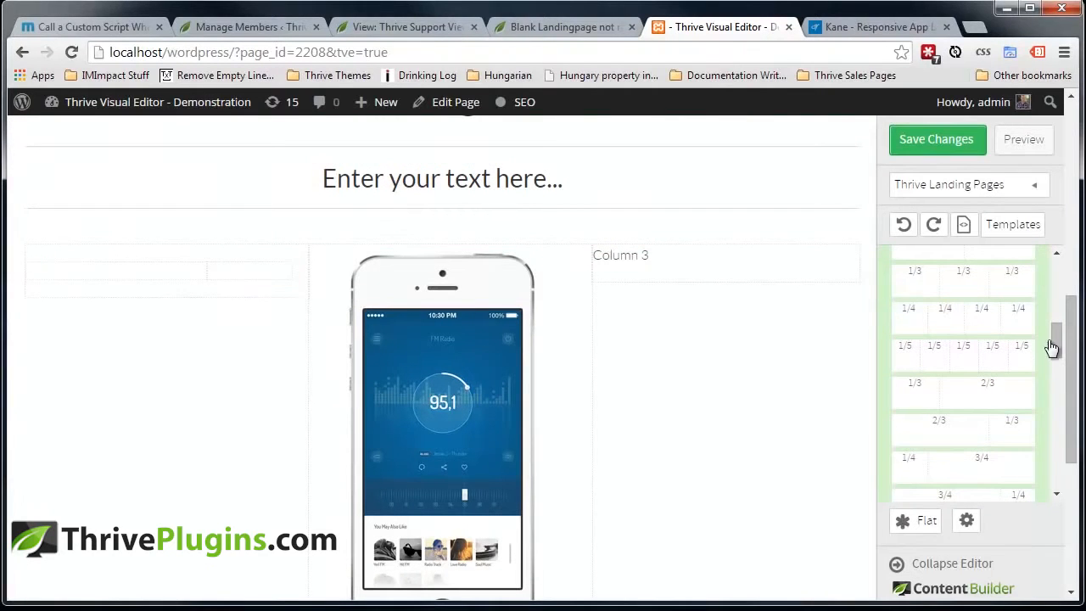
pyautogui.moveTo(1059, 346); pyautogui.dragTo(1056, 280)
pyautogui.moveTo(967, 368); pyautogui.dragTo(239, 273)
pyautogui.click(257, 314)
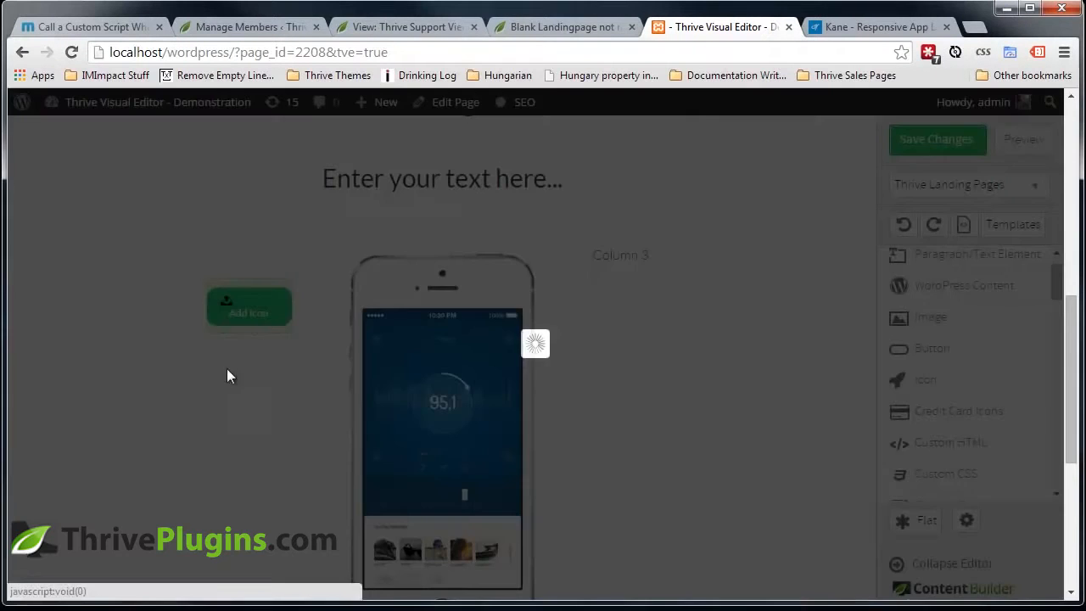
pyautogui.click(506, 258)
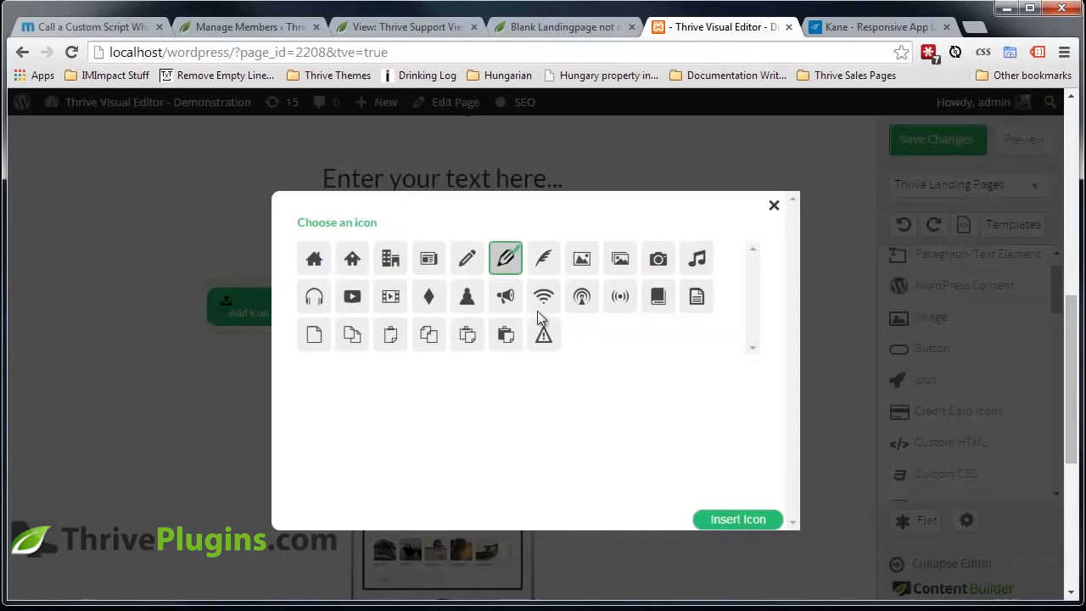
pyautogui.click(710, 518)
# Add a text element to the nested two-thirds column and replace its text with "This is a headline"
pyautogui.moveTo(905, 261); pyautogui.dragTo(106, 280)
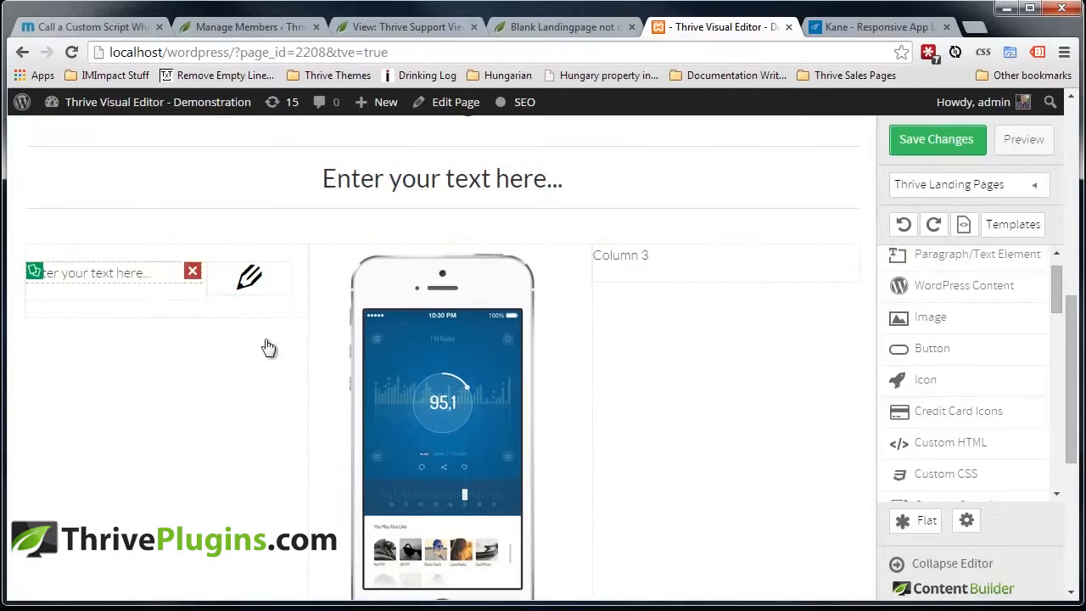
pyautogui.click(122, 280)
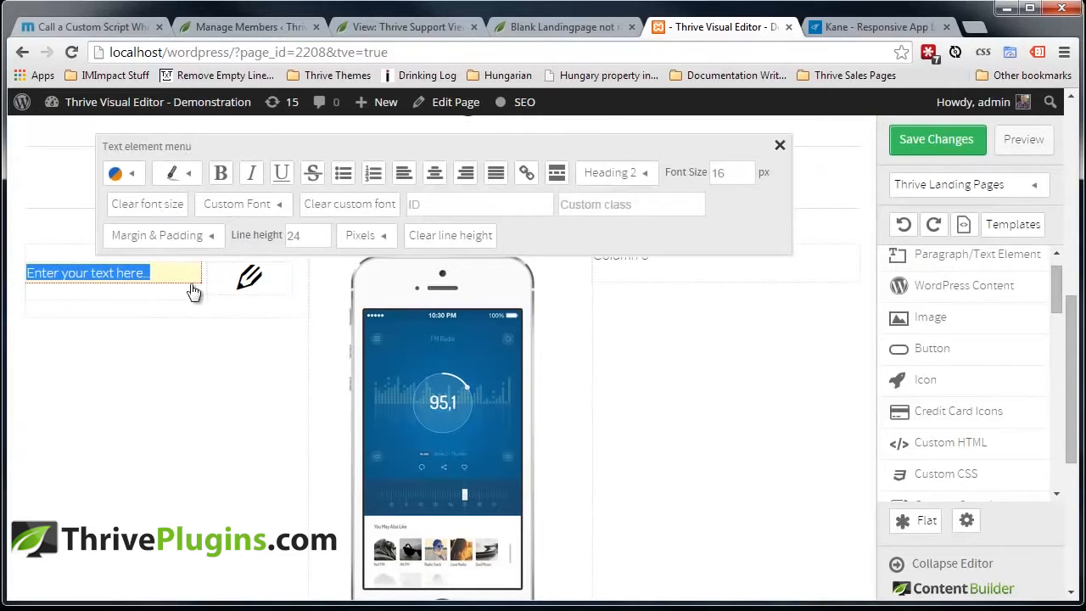
pyautogui.write('This is')
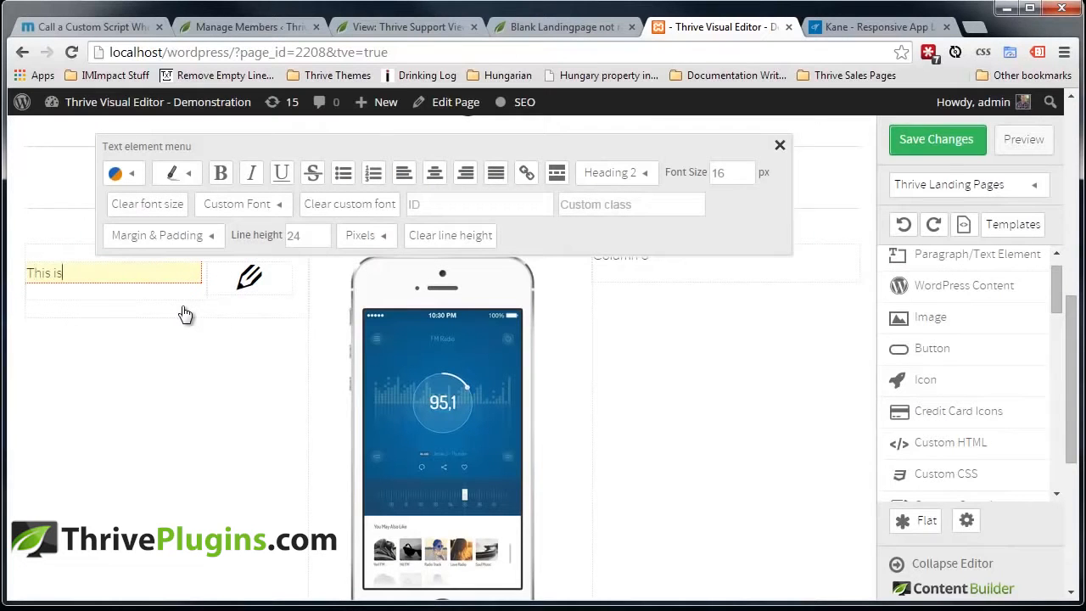
pyautogui.write(' some text that you can add')
pyautogui.press('BackSpace')
pyautogui.press('BackSpace')
pyautogui.press('BackSpace')
pyautogui.press('BackSpace')
pyautogui.press('BackSpace')
pyautogui.press('BackSpace')
pyautogui.press('BackSpace')
pyautogui.press('BackSpace')
pyautogui.press('BackSpace')
pyautogui.press('BackSpace')
pyautogui.press('BackSpace')
pyautogui.hotkey('ctrl', 'a')
pyautogui.write('This')
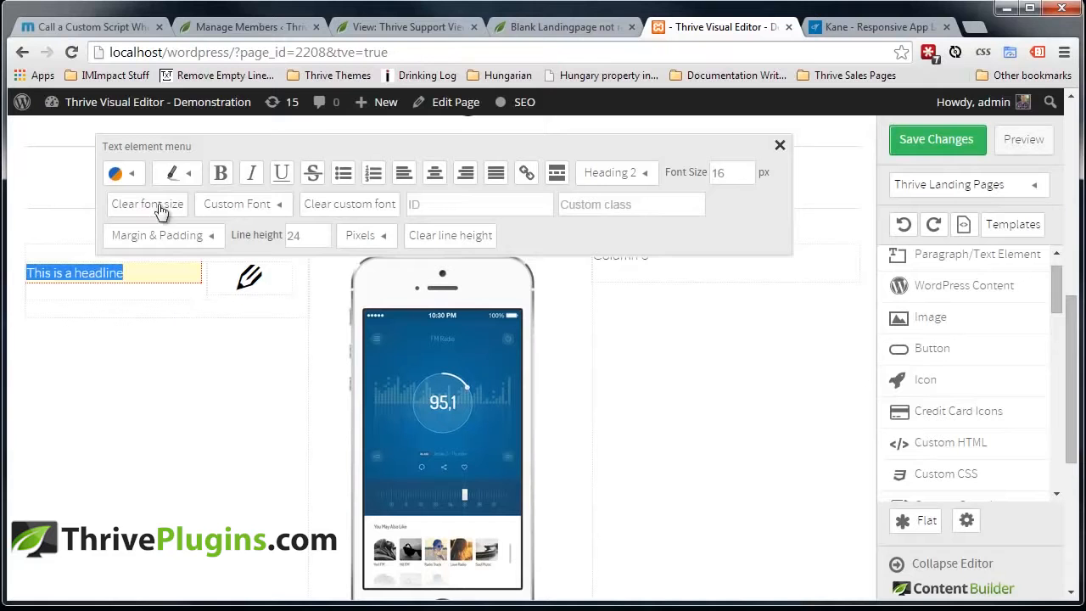
# Color the "This is a headline" text blue and format it as Heading 4
pyautogui.click(136, 175)
pyautogui.click(150, 242)
pyautogui.click(146, 454)
pyautogui.click(103, 281)
pyautogui.click(627, 176)
pyautogui.click(626, 176)
pyautogui.click(625, 177)
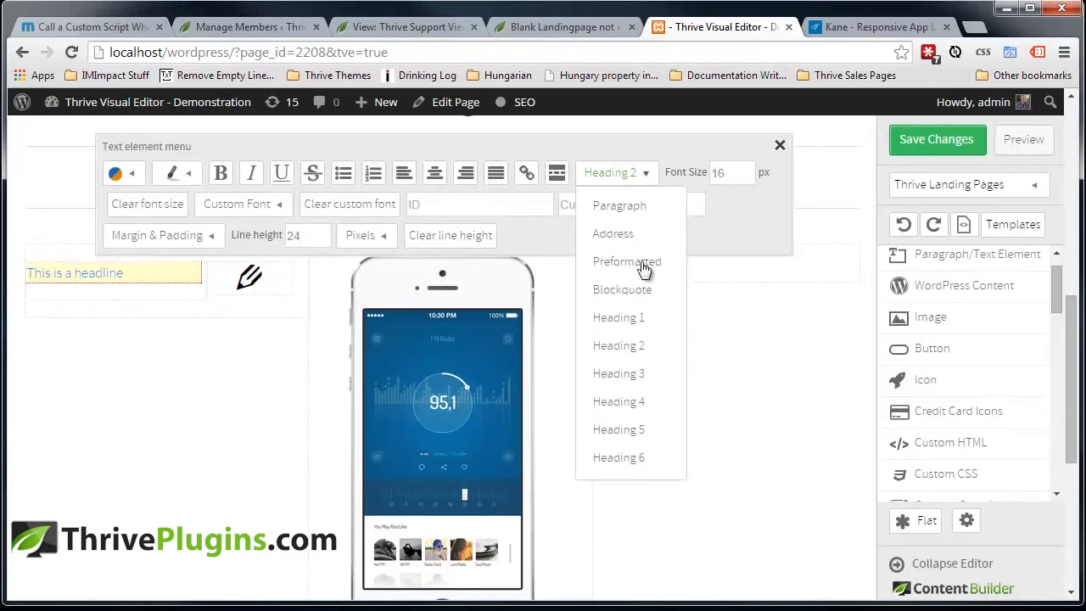
pyautogui.click(636, 405)
pyautogui.click(124, 390)
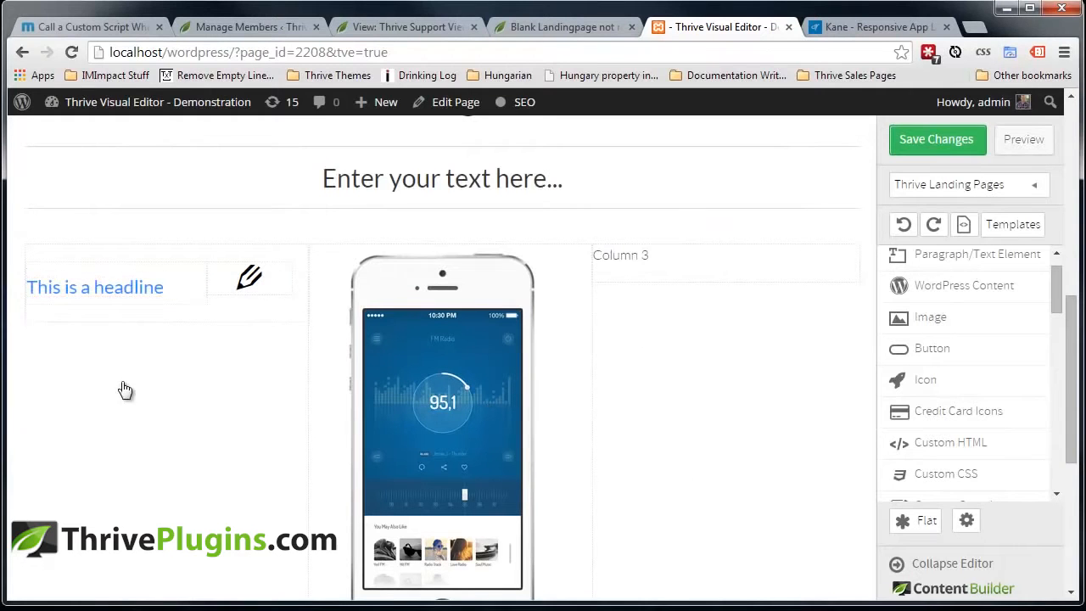
# Set the feature headline's top margin to 0 px
pyautogui.click(126, 284)
pyautogui.click(187, 251)
pyautogui.doubleClick(200, 315)
pyautogui.write('0')
pyautogui.click(48, 395)
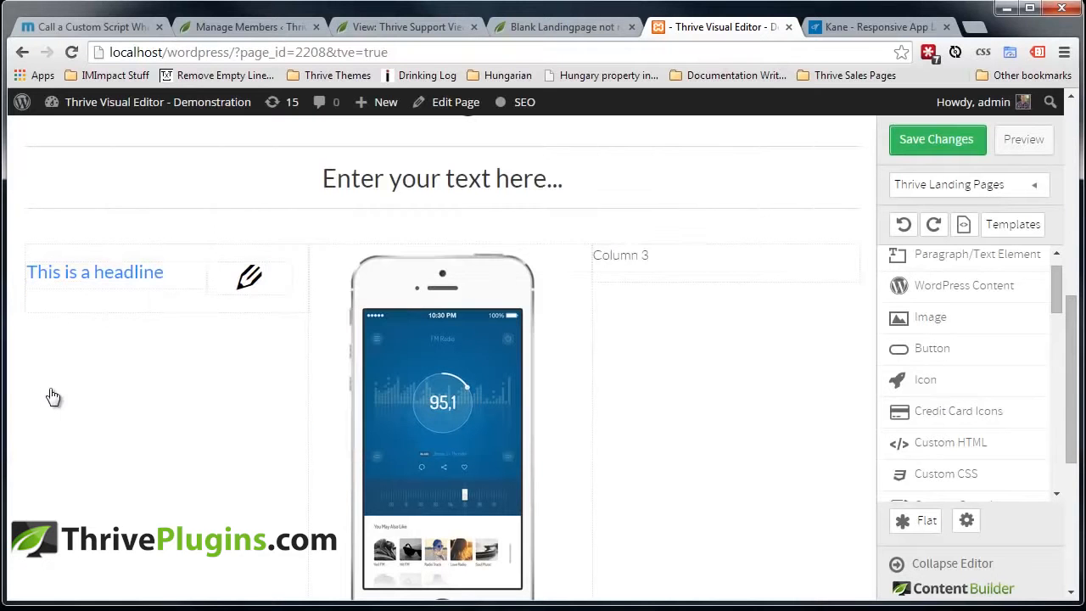
# Add a text element below the feature headline and append "This is some more text to describe the feature" to its placeholder text
pyautogui.moveTo(978, 254); pyautogui.dragTo(136, 301)
pyautogui.click(169, 298)
pyautogui.write('This is some more text to describe the feature')
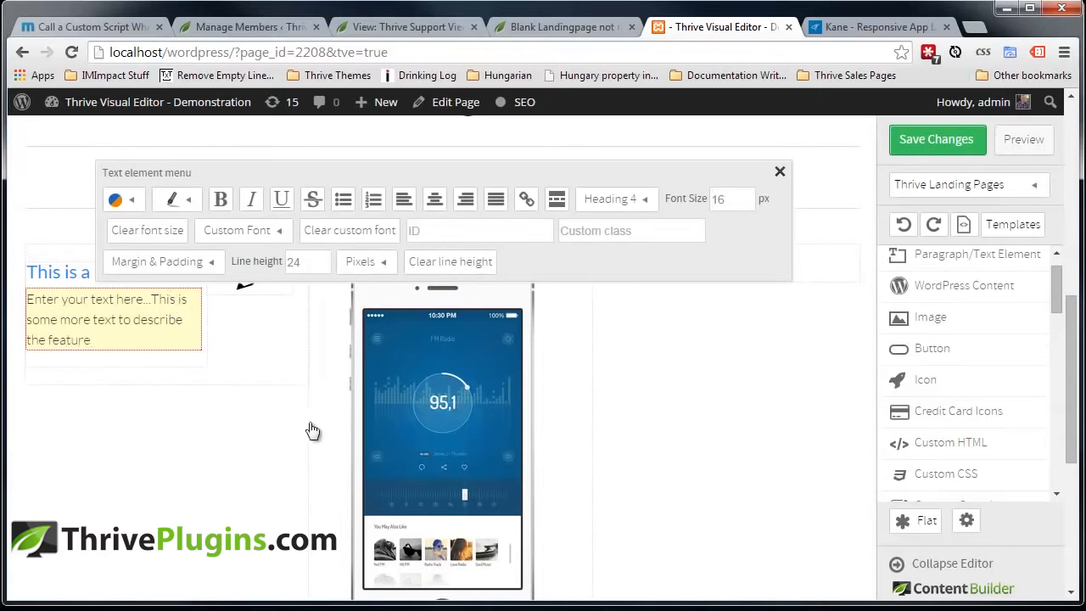
pyautogui.click(297, 494)
# Enlarge the pen nib icon to 86 px and color it blue
pyautogui.click(250, 293)
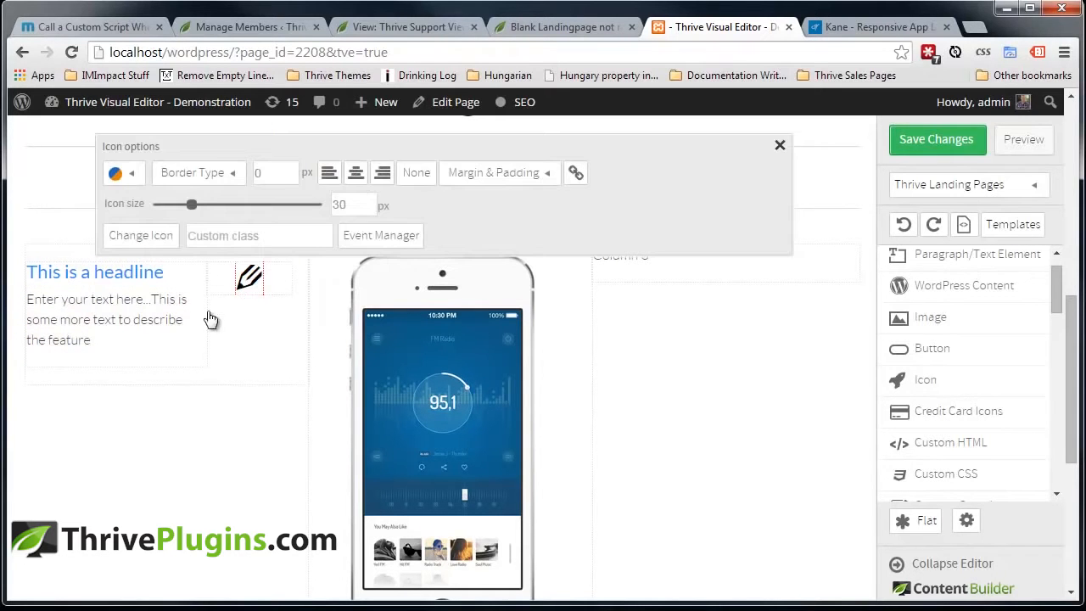
pyautogui.moveTo(195, 211); pyautogui.dragTo(299, 205)
pyautogui.click(120, 178)
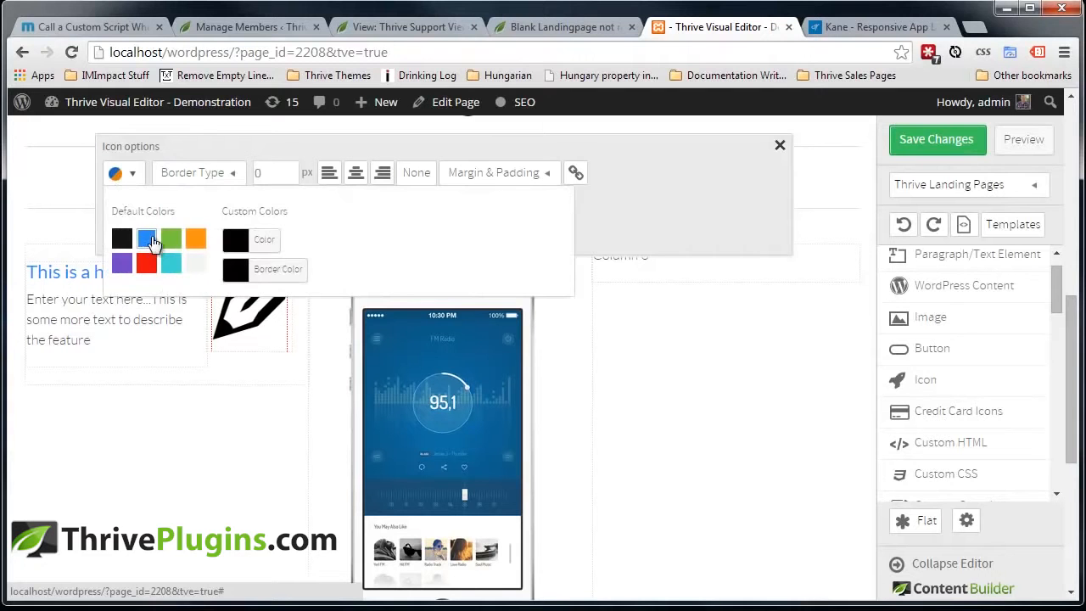
pyautogui.click(148, 244)
pyautogui.click(172, 477)
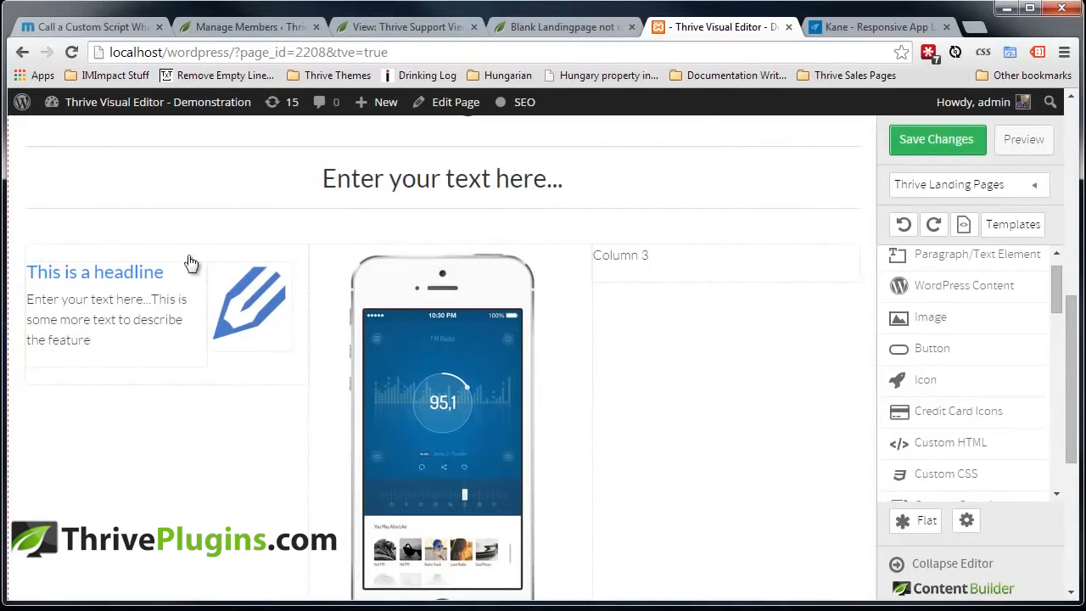
# Compare with the Kane template's icons and reduce the pen nib icon's size to 69 px
pyautogui.click(842, 32)
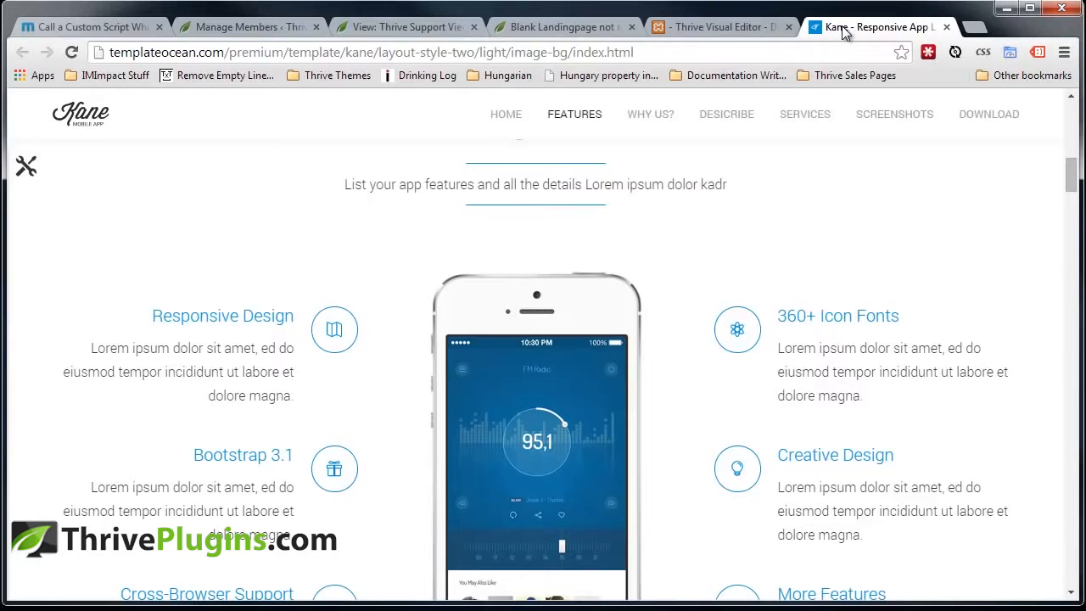
pyautogui.click(693, 25)
pyautogui.click(242, 309)
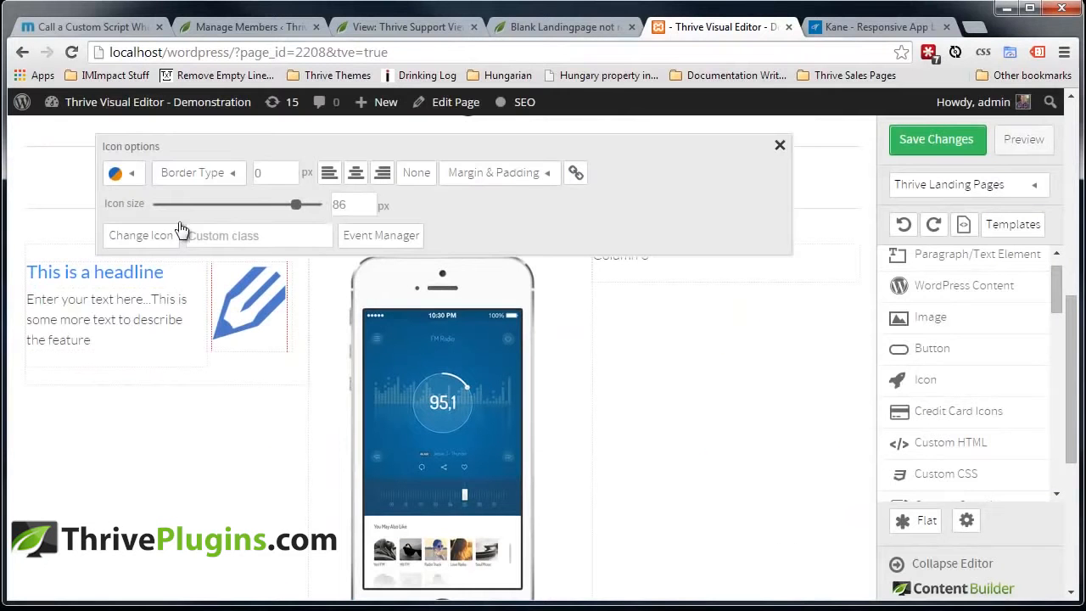
pyautogui.moveTo(303, 212); pyautogui.dragTo(263, 209)
pyautogui.click(241, 418)
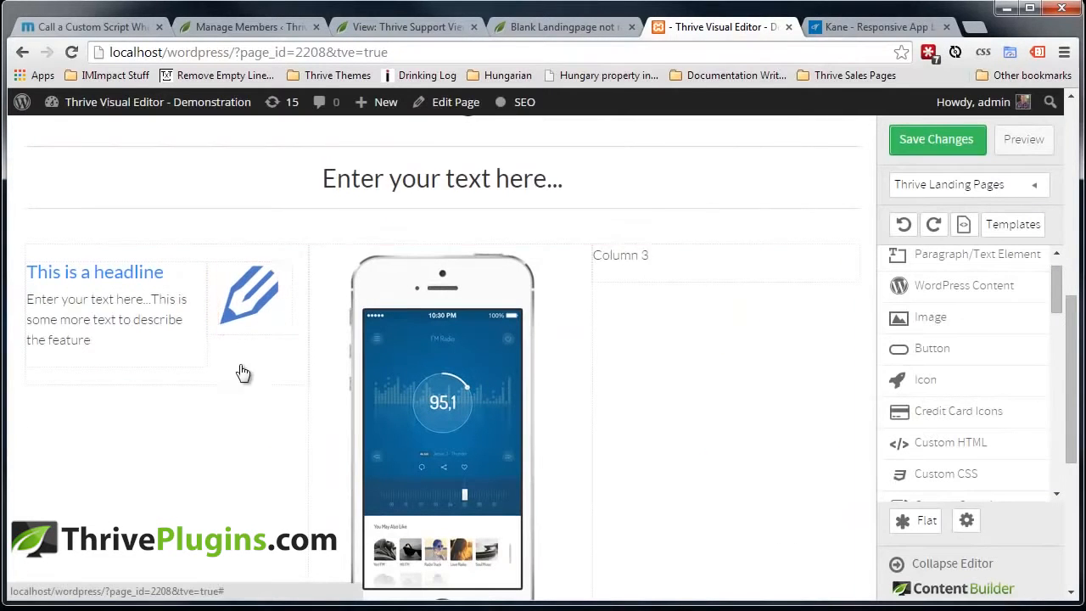
# Duplicate the nested feature block in the first column twice to stack three features
pyautogui.click(32, 271)
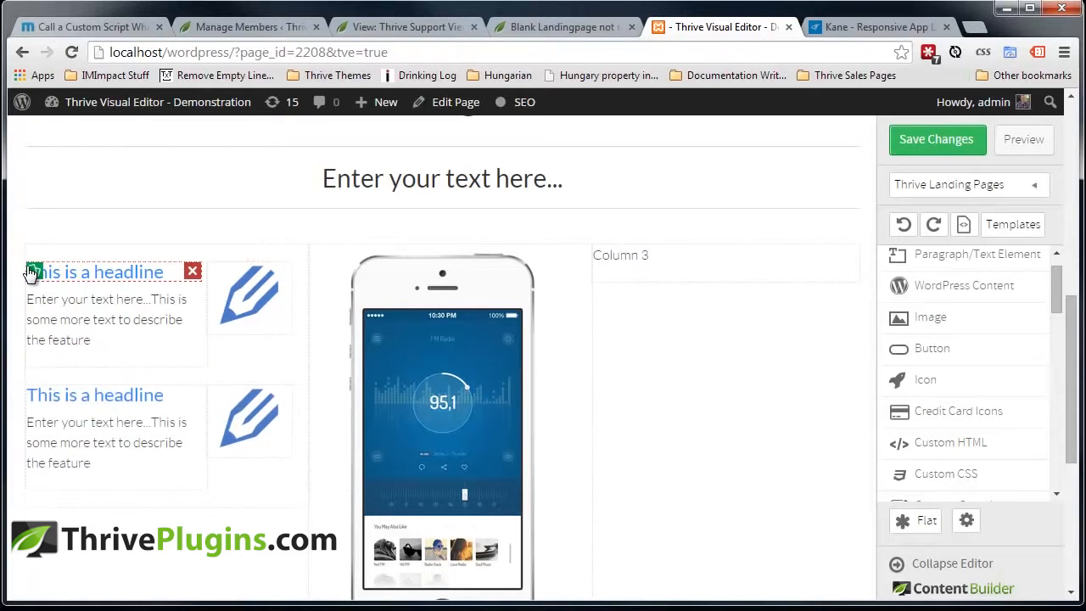
pyautogui.click(29, 392)
pyautogui.scroll(-2, 299, 462)
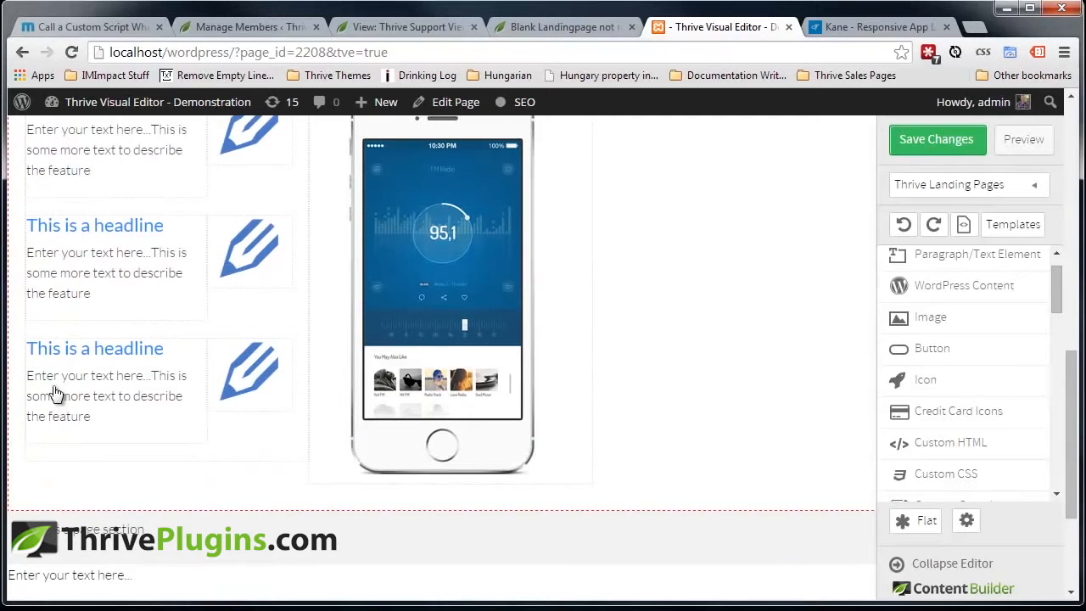
# Add a nested 1/3 + 2/3 column layout to the third column and delete that column's placeholder text
pyautogui.scroll(4, 371, 254)
pyautogui.scroll(-1, 371, 255)
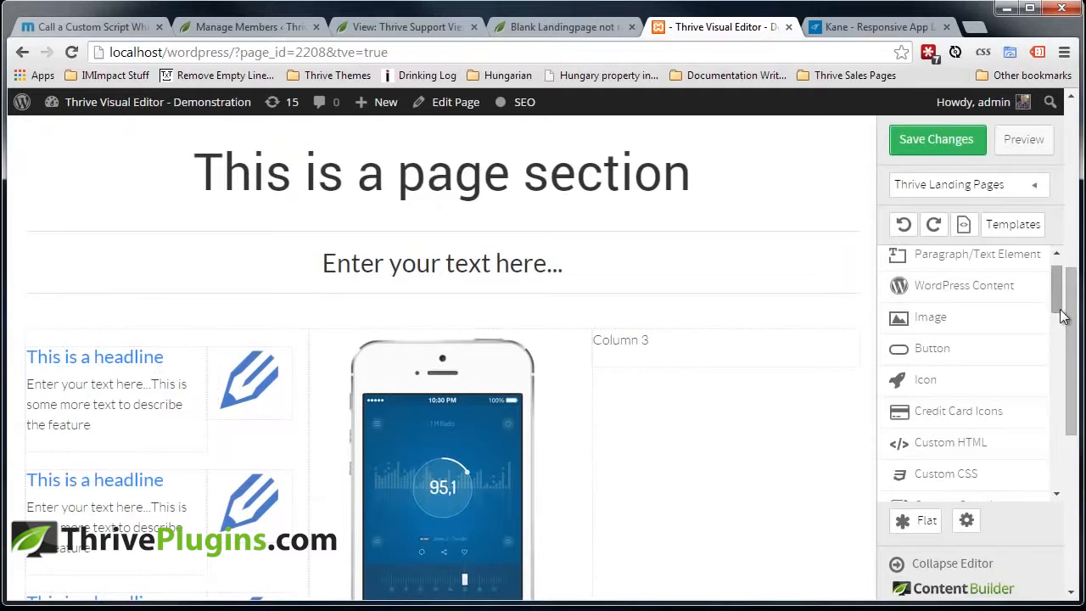
pyautogui.moveTo(1056, 305); pyautogui.dragTo(986, 357)
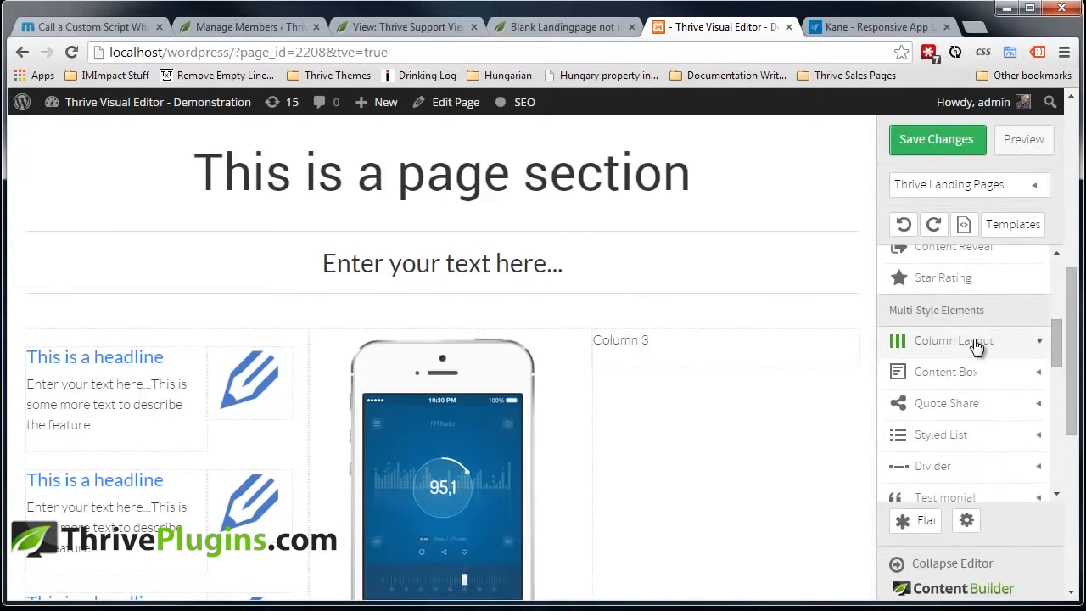
pyautogui.click(985, 350)
pyautogui.moveTo(1056, 314); pyautogui.dragTo(1061, 356)
pyautogui.moveTo(982, 366); pyautogui.dragTo(740, 348)
pyautogui.click(848, 412)
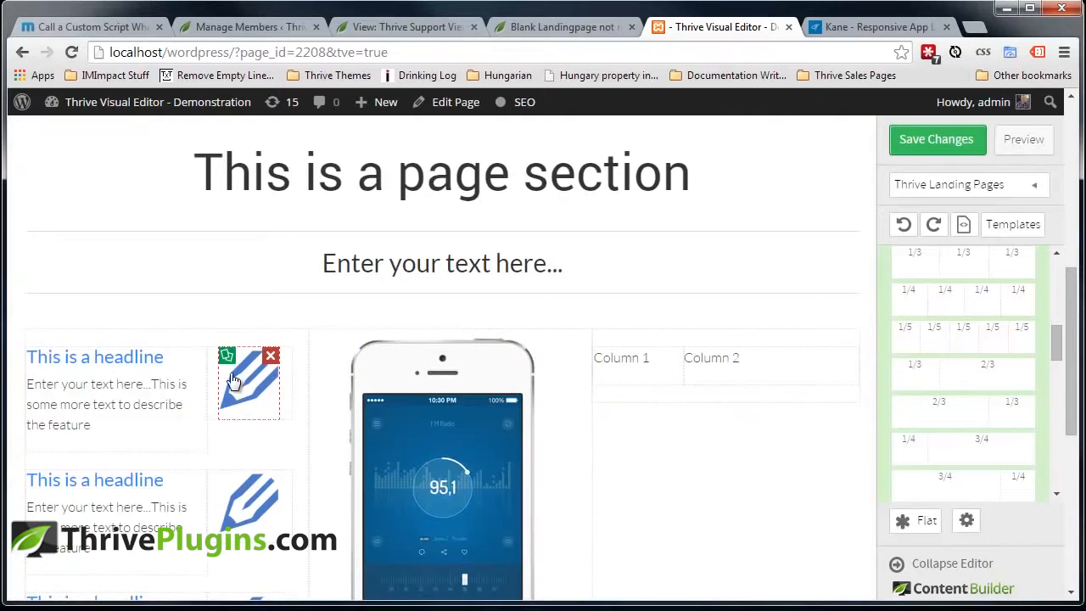
# Copy the pen nib icon into the third column's nested one-third column and the headline and paragraph into the two-thirds column, removing both placeholders
pyautogui.moveTo(228, 365)
pyautogui.mouseDown()
pyautogui.moveTo(222, 398)
pyautogui.moveTo(658, 369)
pyautogui.mouseUp()
pyautogui.click(669, 428)
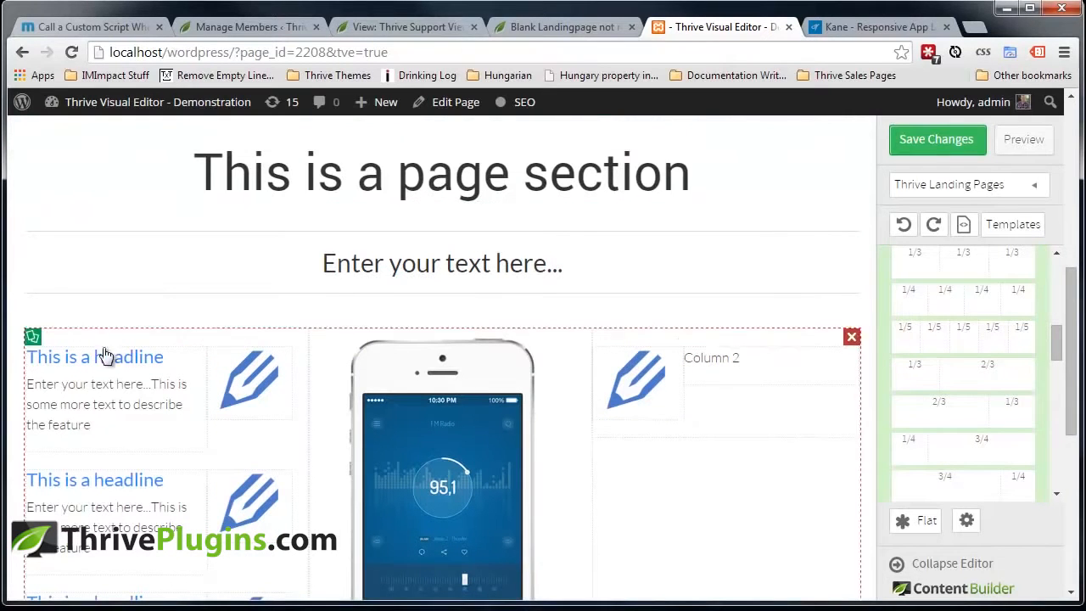
pyautogui.moveTo(38, 361); pyautogui.dragTo(732, 356)
pyautogui.moveTo(34, 389); pyautogui.dragTo(739, 381)
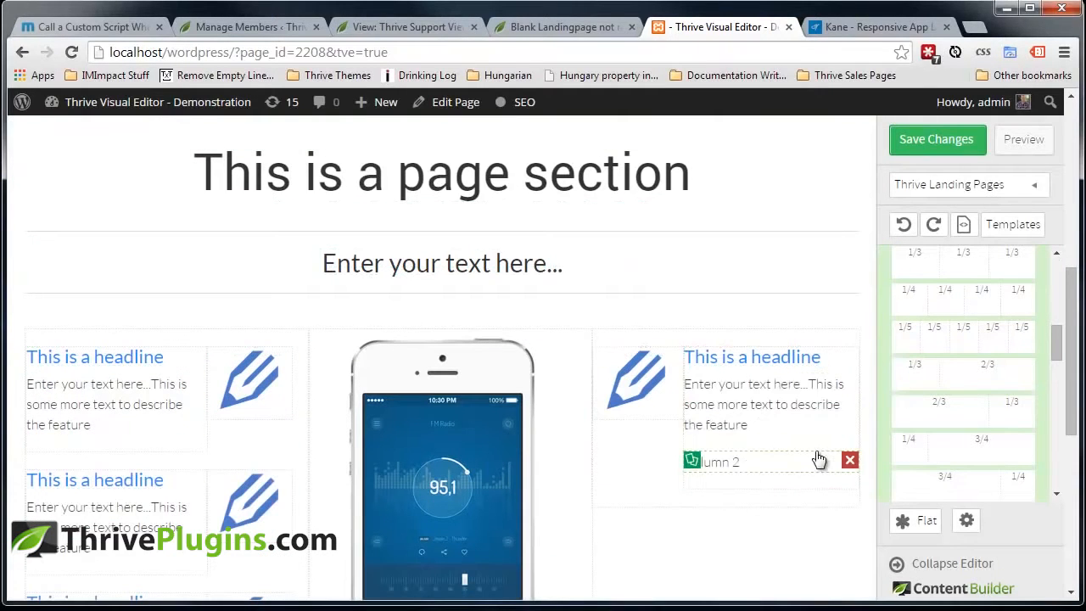
pyautogui.click(850, 461)
# Duplicate the third column's nested feature block twice to match the three features in the first column
pyautogui.click(600, 357)
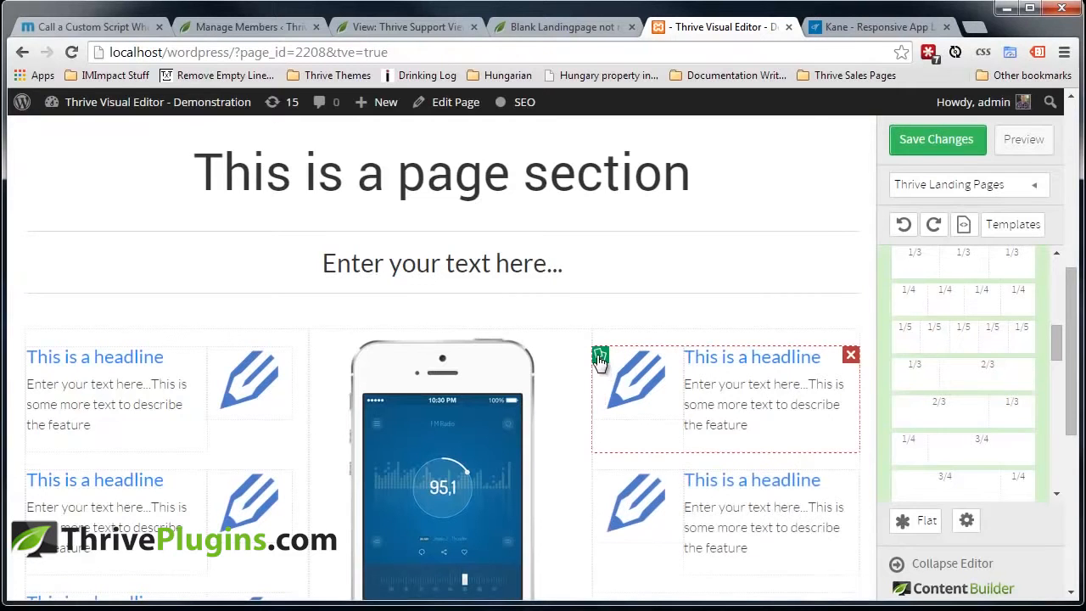
pyautogui.click(600, 363)
# Change the icon of the first column's second feature to the film strip with play symbol and recolour it blue
pyautogui.moveTo(1074, 292); pyautogui.dragTo(1074, 336)
pyautogui.click(257, 372)
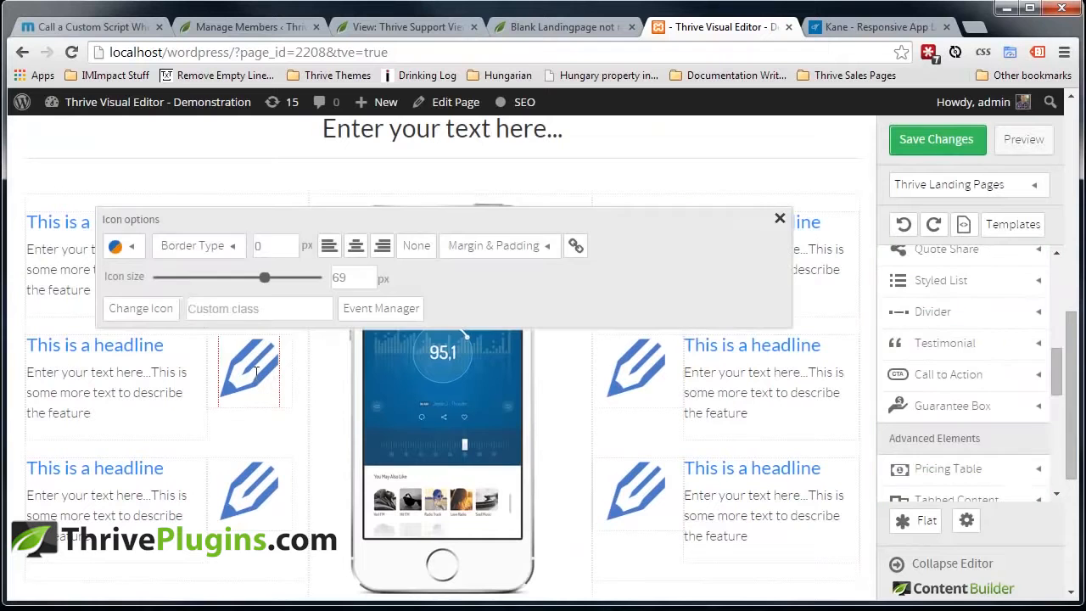
pyautogui.click(156, 321)
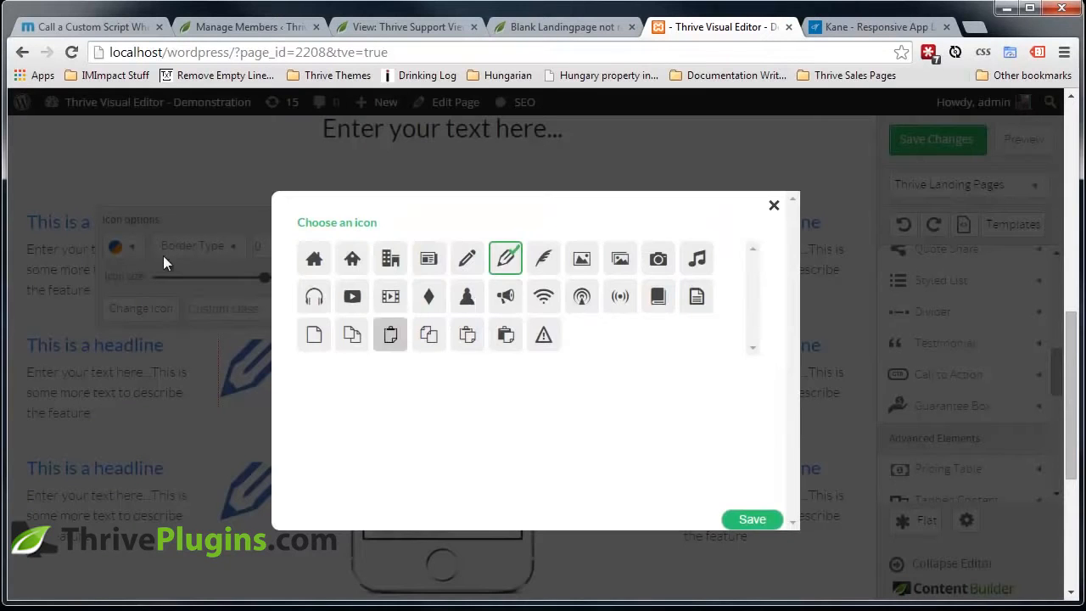
pyautogui.click(390, 296)
pyautogui.click(752, 520)
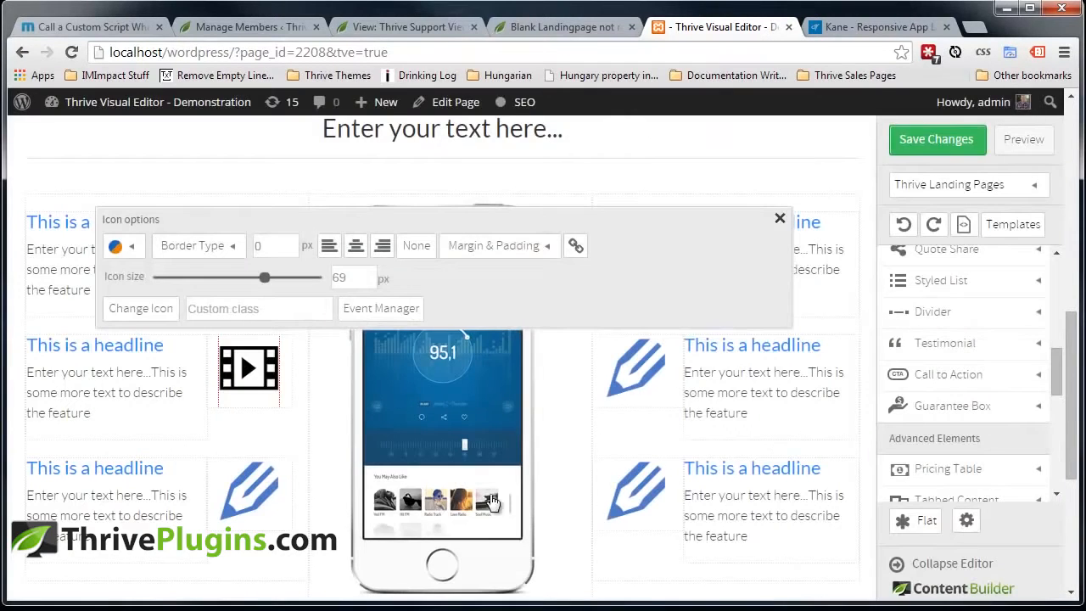
pyautogui.click(123, 248)
pyautogui.click(146, 313)
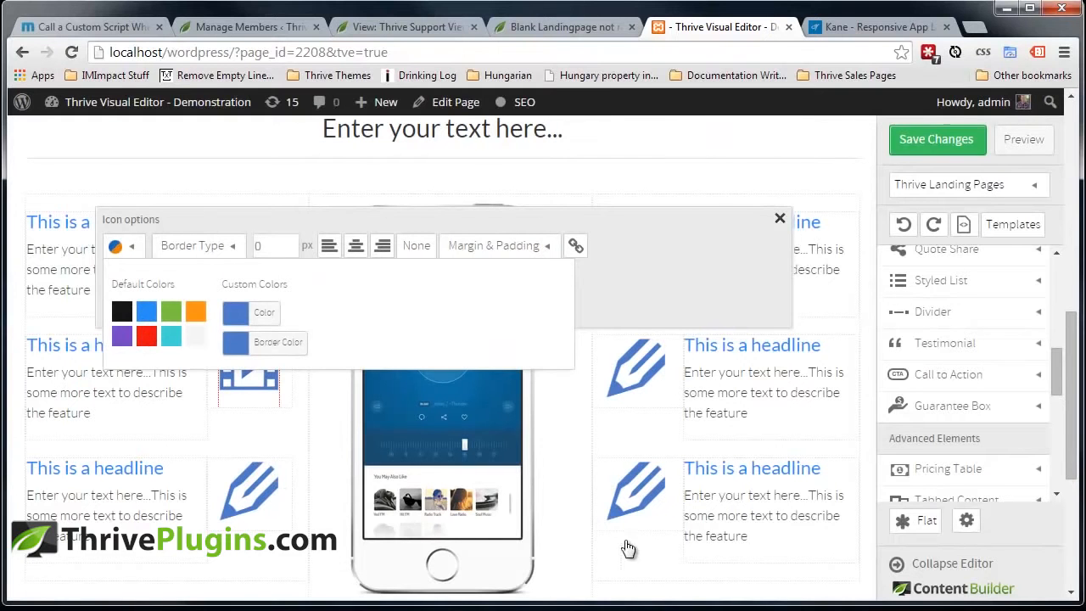
pyautogui.click(572, 451)
# Duplicate the large "This is a page section" headline and place the copy in the grey page section below the features
pyautogui.scroll(3, 560, 331)
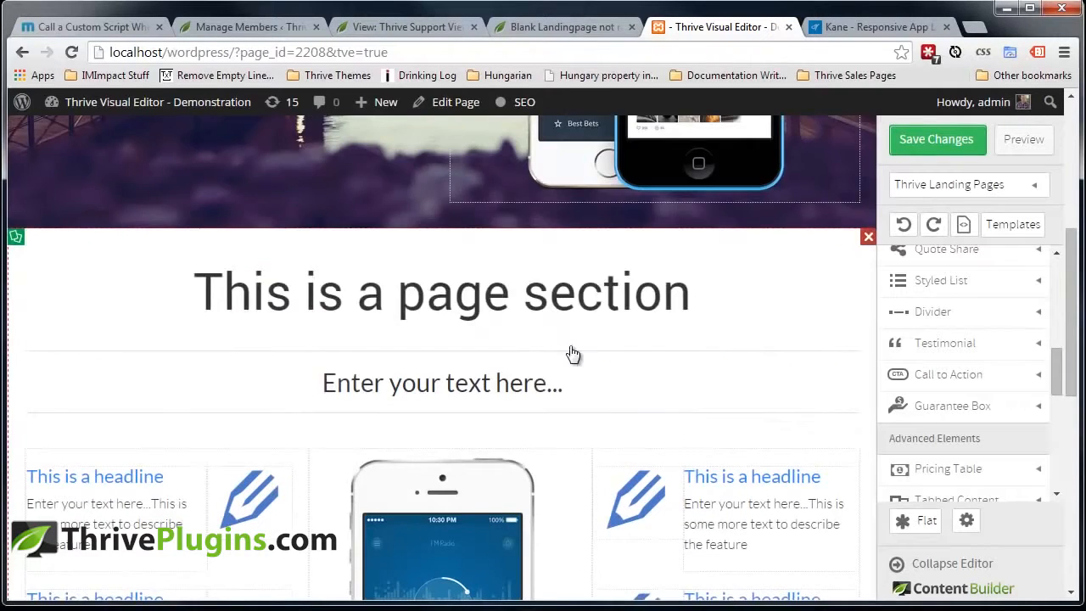
pyautogui.scroll(-5, 564, 339)
pyautogui.scroll(5, 545, 359)
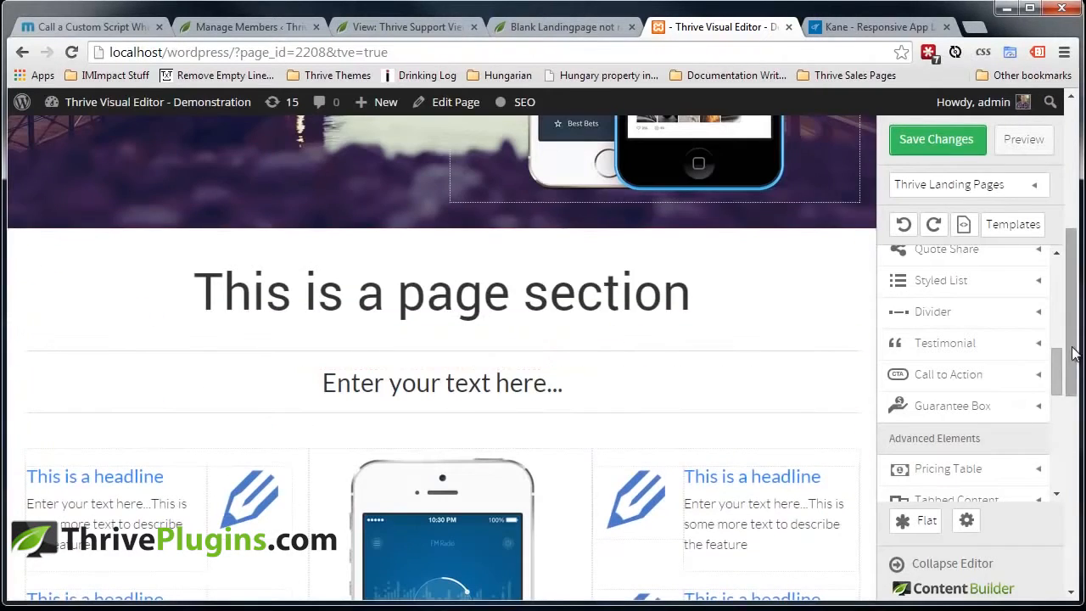
pyautogui.scroll(-5, 408, 319)
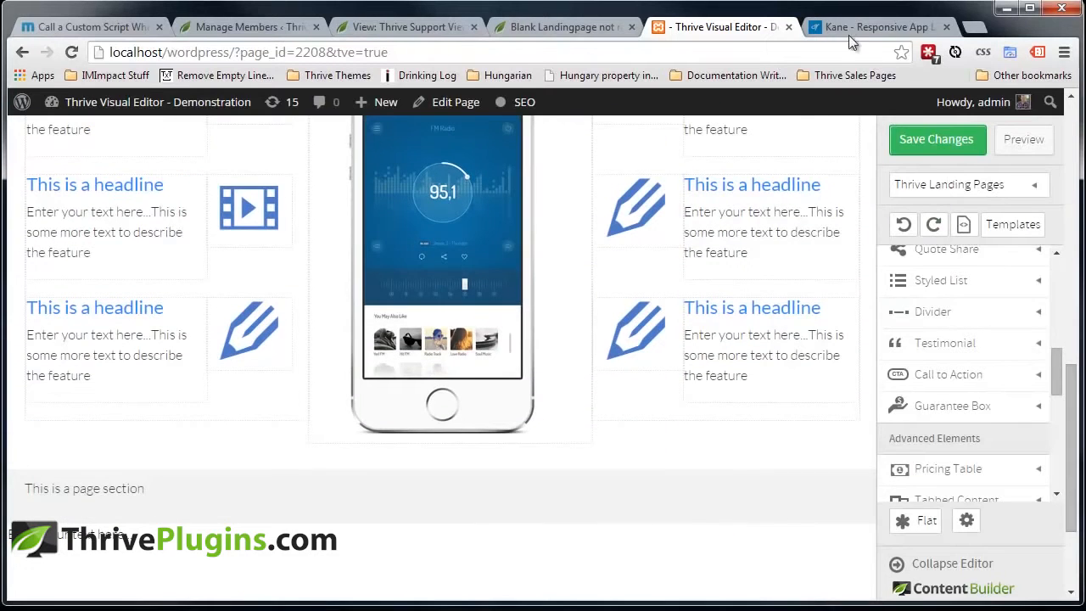
pyautogui.click(848, 28)
pyautogui.scroll(-8, 1076, 187)
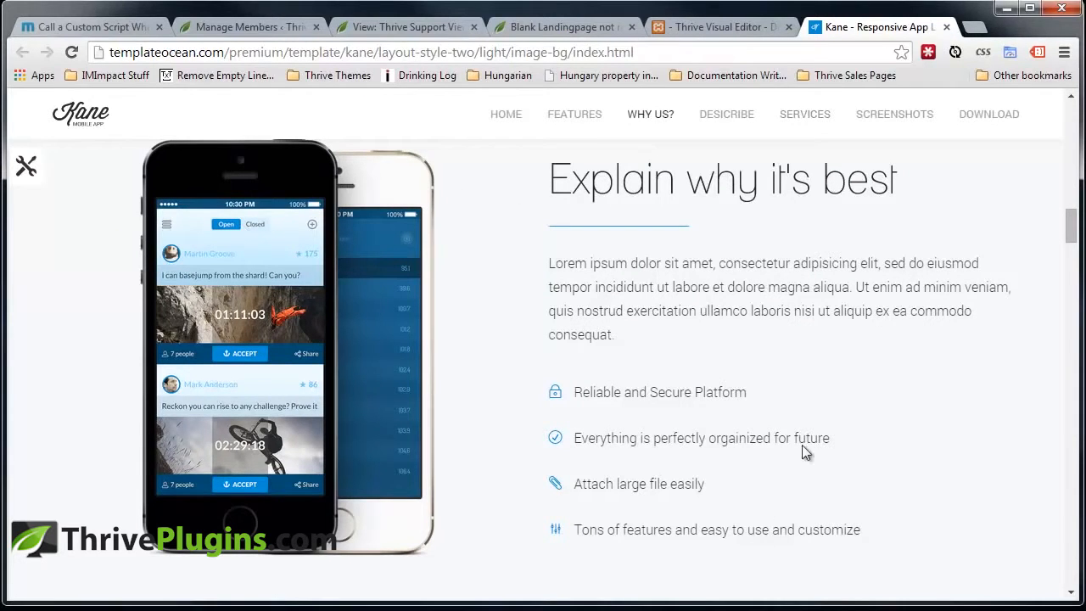
pyautogui.click(706, 26)
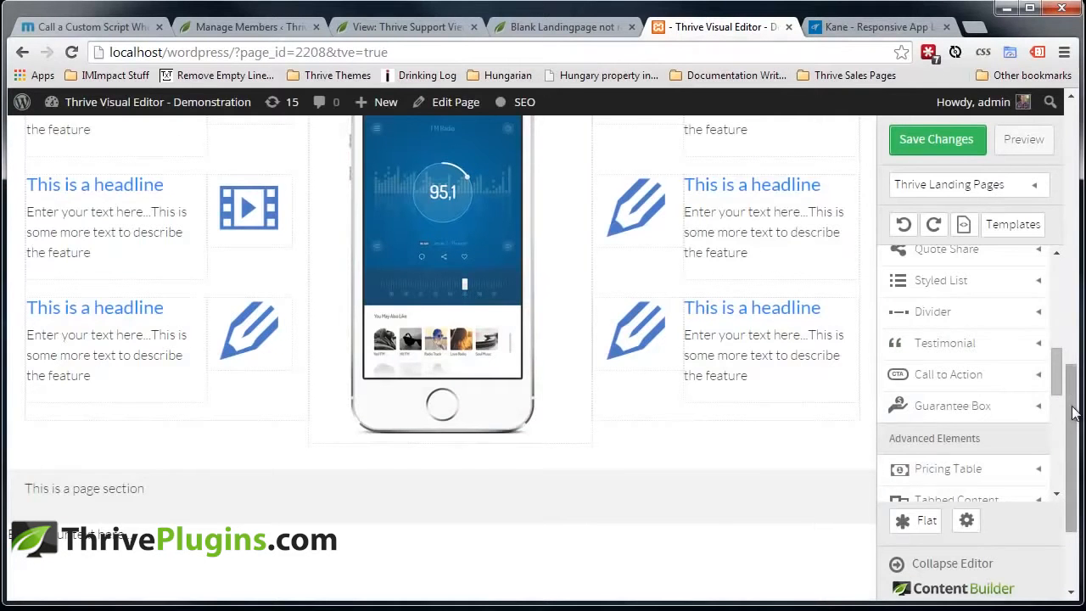
pyautogui.scroll(3, 1076, 406)
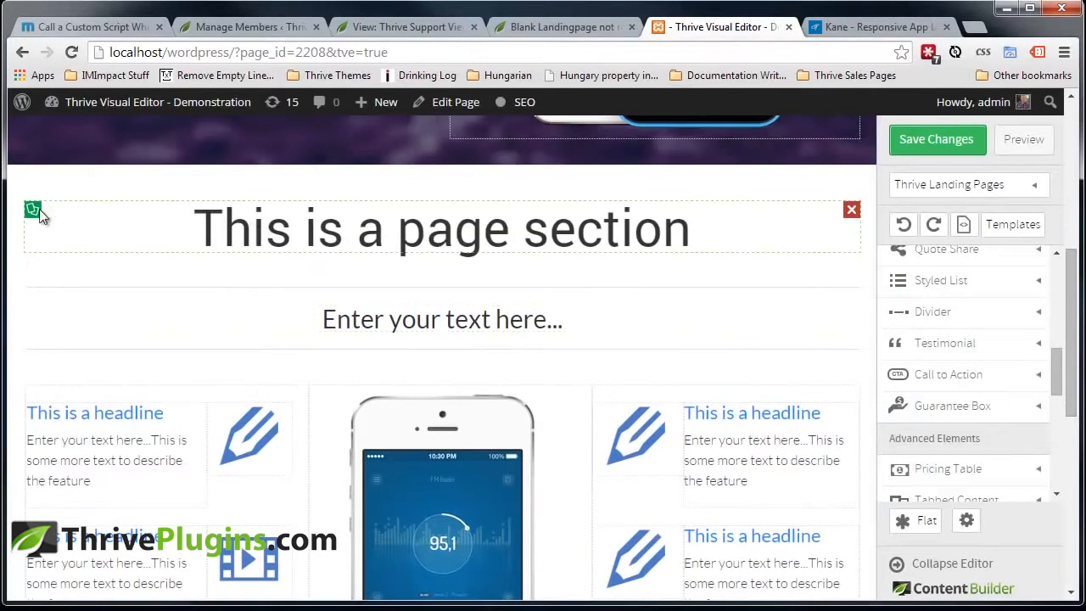
pyautogui.click(39, 211)
pyautogui.moveTo(371, 308); pyautogui.dragTo(394, 317)
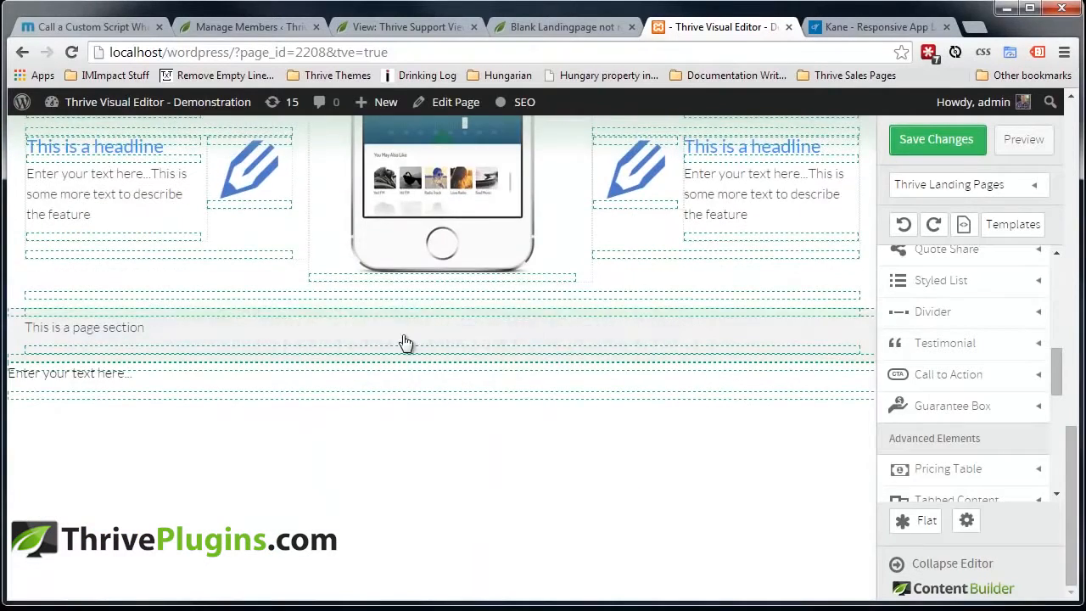
# Add a 1/2 + 1/2 column layout beneath the headline in the grey page section
pyautogui.click(845, 27)
pyautogui.moveTo(1071, 232)
pyautogui.mouseDown()
pyautogui.moveTo(1074, 180)
pyautogui.moveTo(1072, 235)
pyautogui.mouseUp()
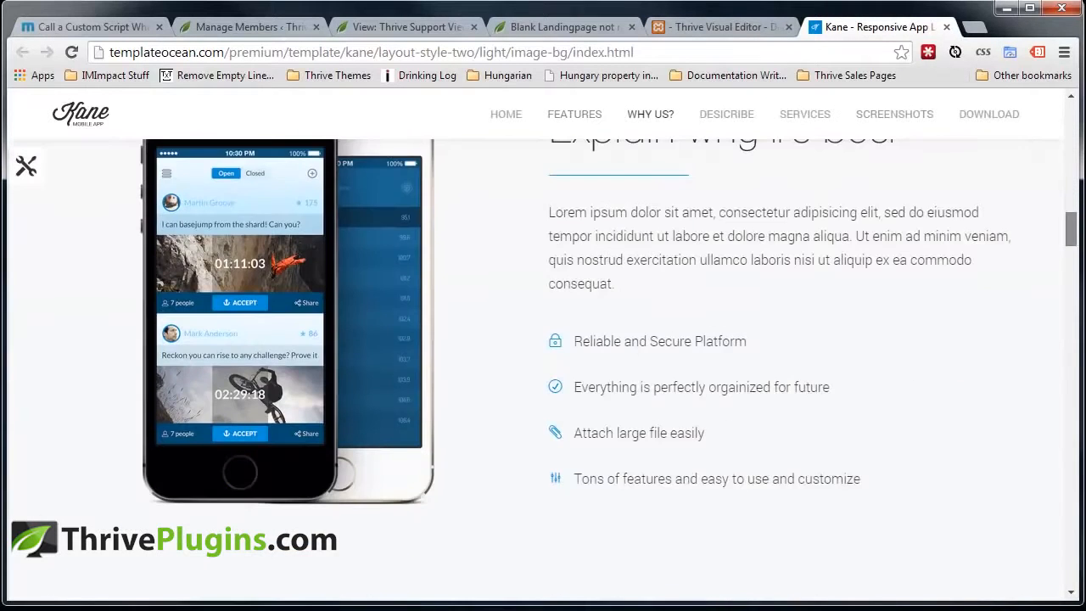
pyautogui.click(682, 28)
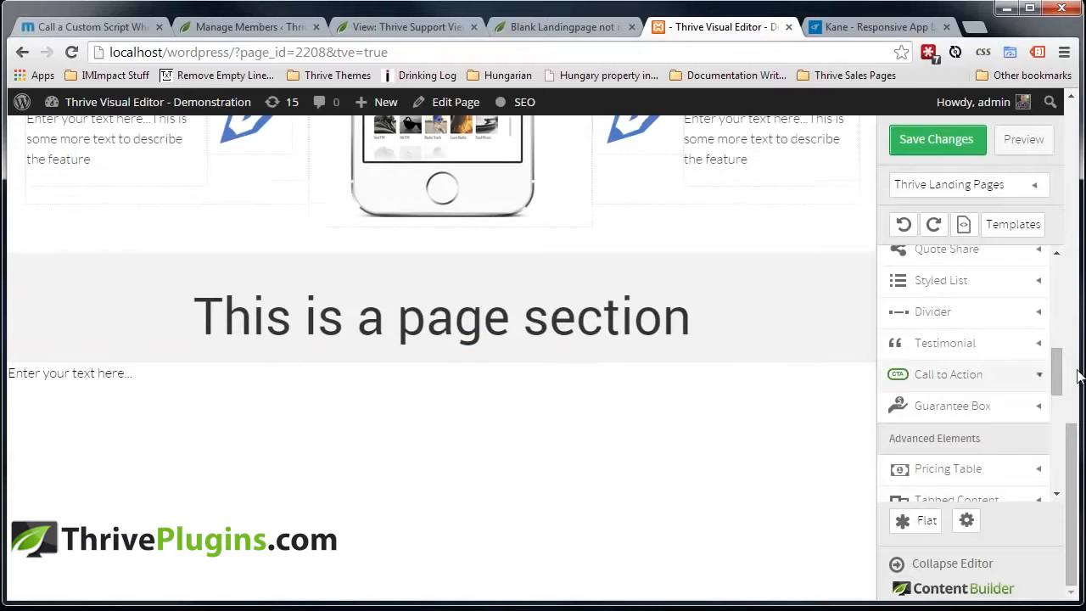
pyautogui.moveTo(1060, 379); pyautogui.dragTo(1060, 346)
pyautogui.click(998, 370)
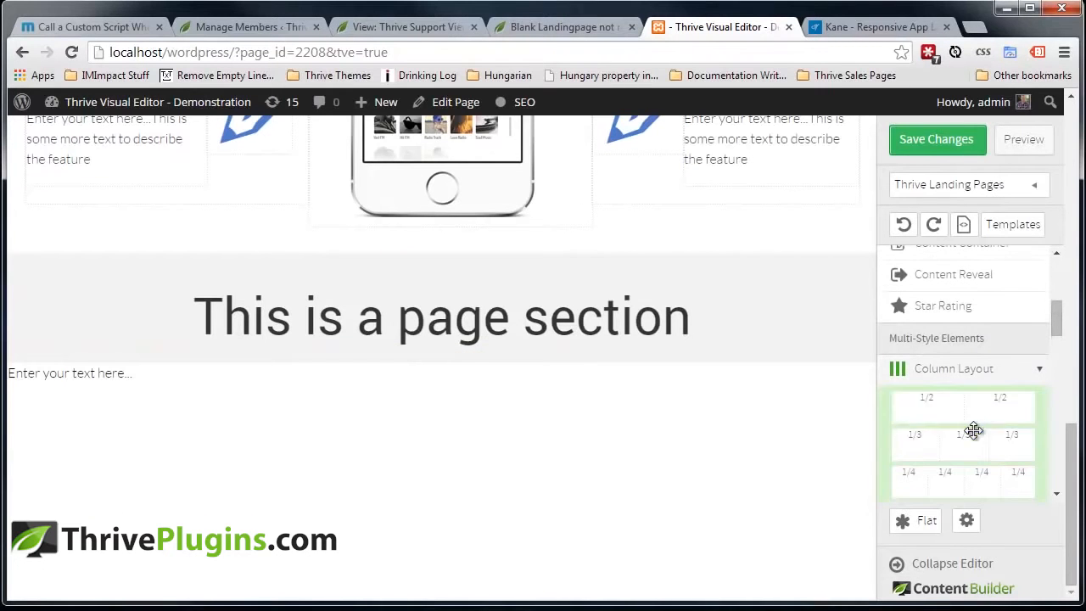
pyautogui.moveTo(969, 411); pyautogui.dragTo(344, 360)
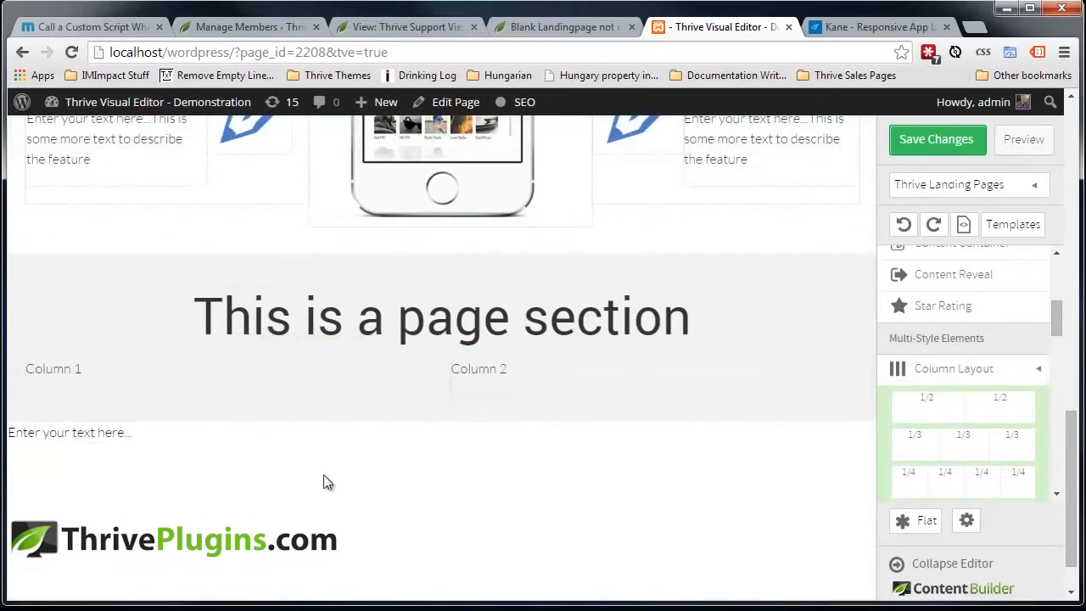
pyautogui.click(1037, 370)
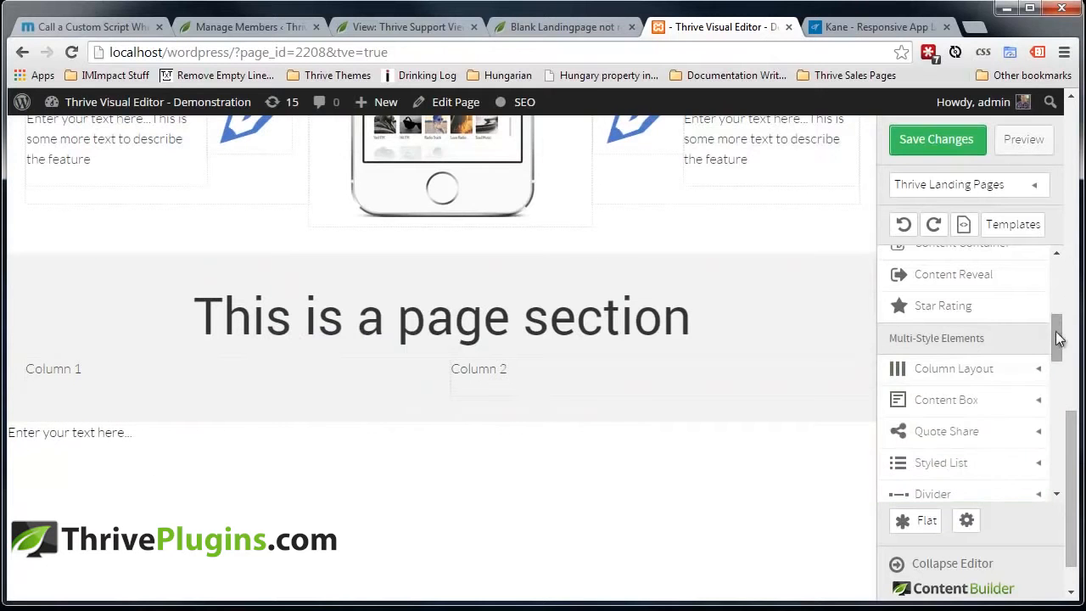
# Add an image element to the first column, delete the Column 1 placeholder, and insert the white phone image from the media library
pyautogui.moveTo(1060, 323); pyautogui.dragTo(1055, 296)
pyautogui.moveTo(928, 289); pyautogui.dragTo(232, 436)
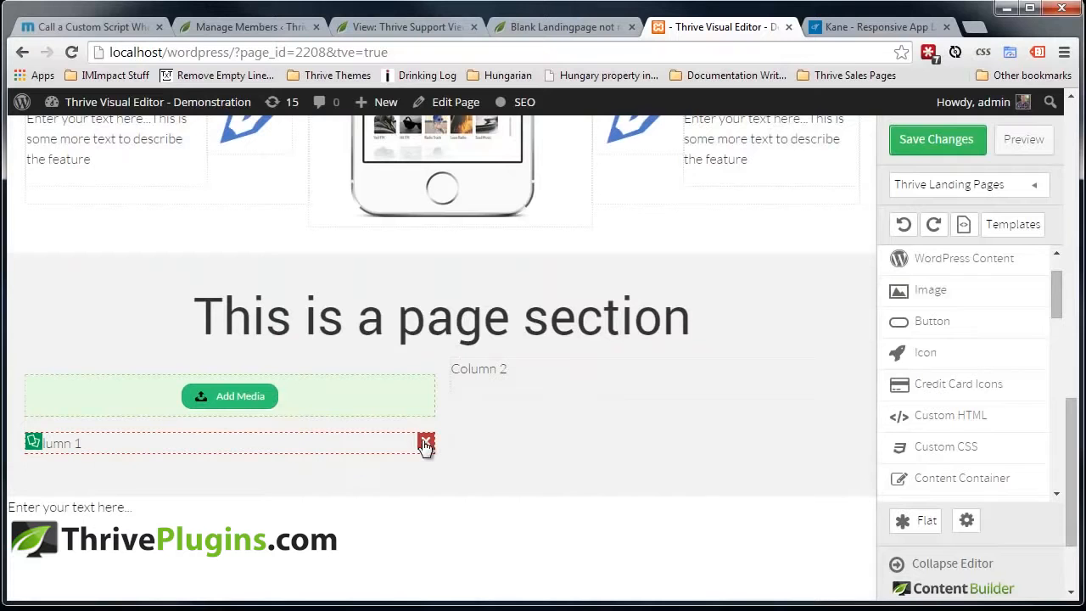
pyautogui.click(425, 443)
pyautogui.click(239, 400)
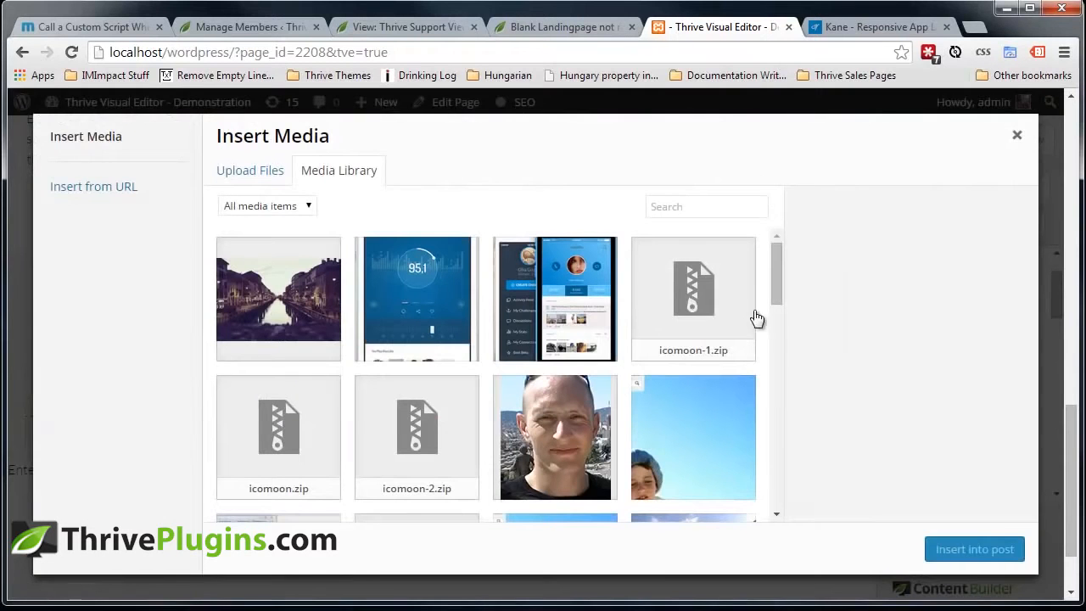
pyautogui.click(416, 312)
pyautogui.click(972, 549)
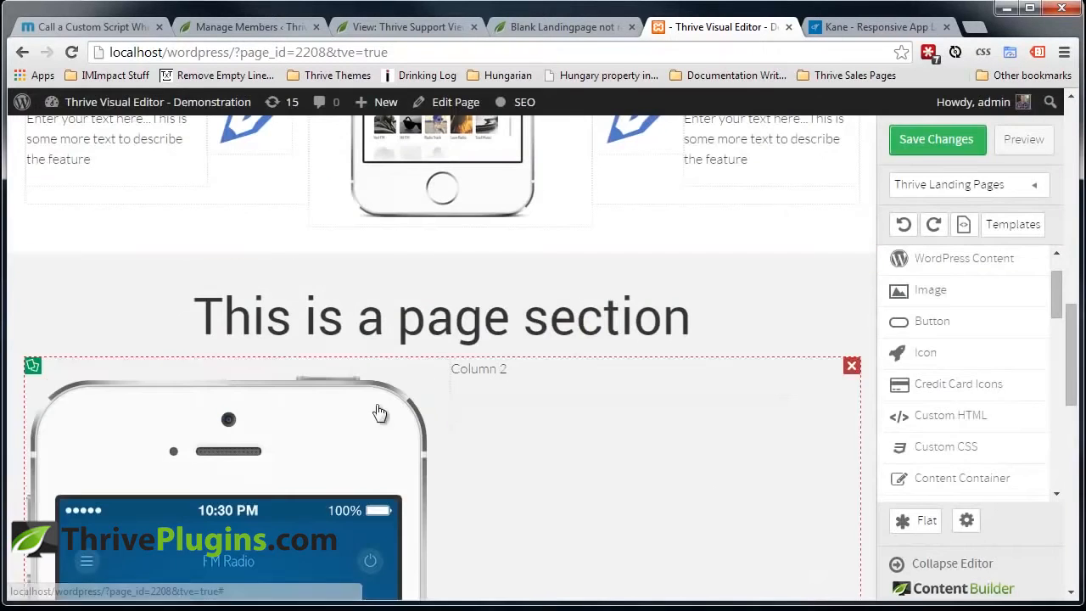
# Resize the phone image in the grey section to 224 and centre it in its column
pyautogui.click(291, 443)
pyautogui.moveTo(333, 286); pyautogui.dragTo(251, 284)
pyautogui.click(360, 254)
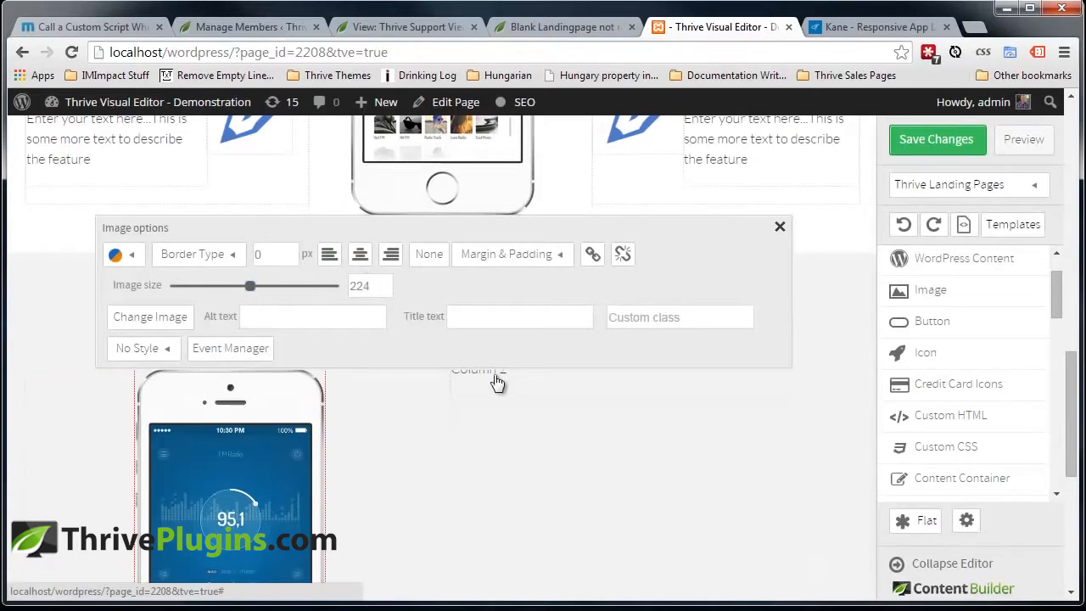
pyautogui.click(678, 494)
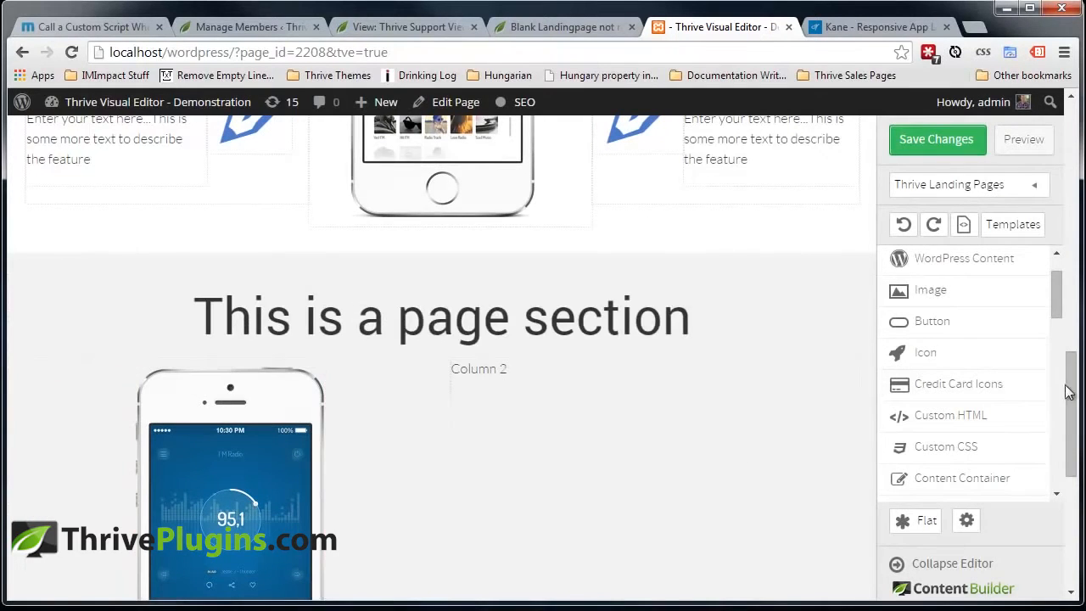
# Move the grey section's headline into the second column and delete the Column 2 placeholder
pyautogui.scroll(-2, 1073, 424)
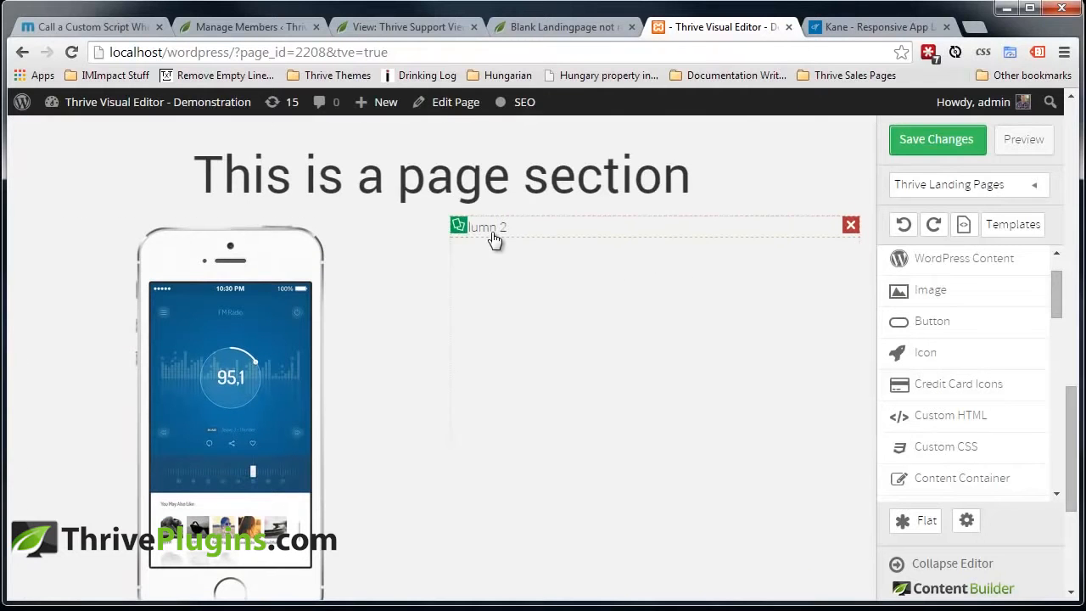
pyautogui.click(840, 27)
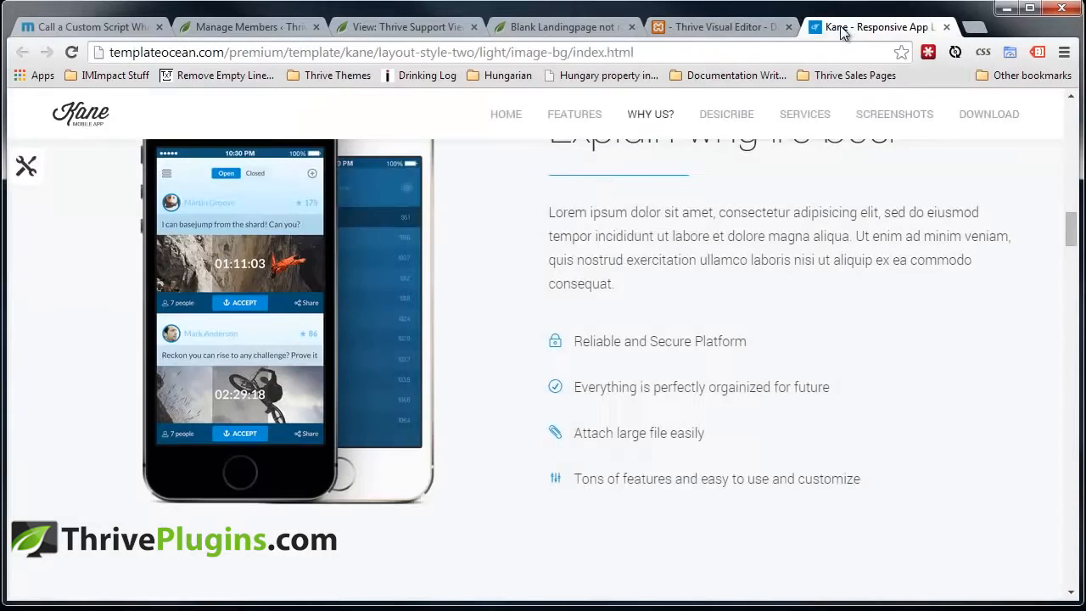
pyautogui.moveTo(1074, 243)
pyautogui.mouseDown()
pyautogui.moveTo(1074, 216)
pyautogui.moveTo(1074, 255)
pyautogui.moveTo(1073, 225)
pyautogui.mouseUp()
pyautogui.click(703, 28)
pyautogui.moveTo(337, 179); pyautogui.dragTo(535, 246)
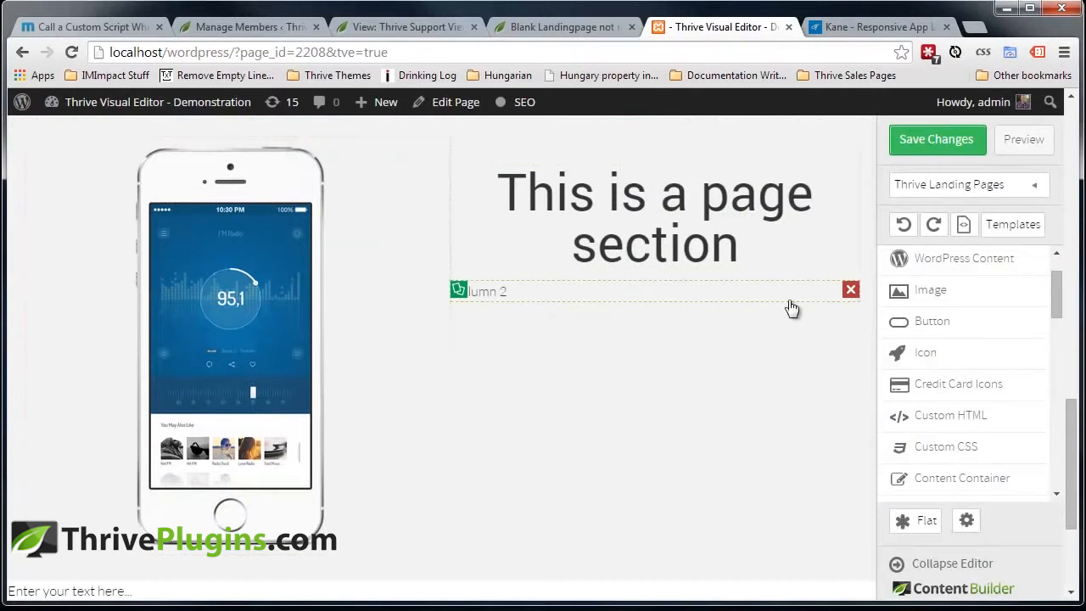
pyautogui.click(851, 292)
# Left-align the headline in the second column and set its font size to 45 px
pyautogui.click(570, 251)
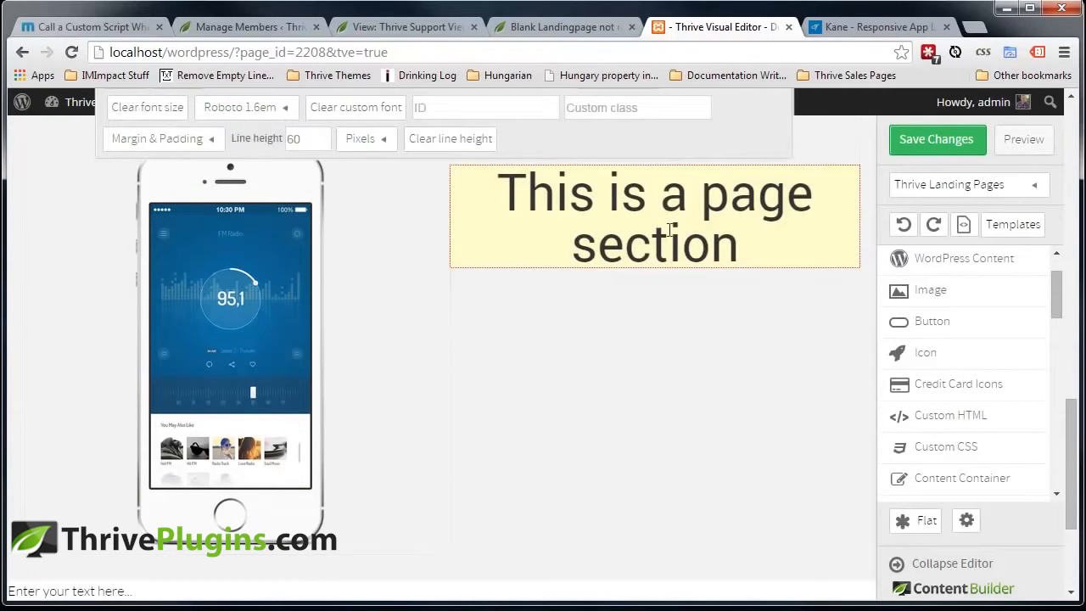
pyautogui.scroll(1, 558, 318)
pyautogui.click(404, 189)
pyautogui.click(592, 461)
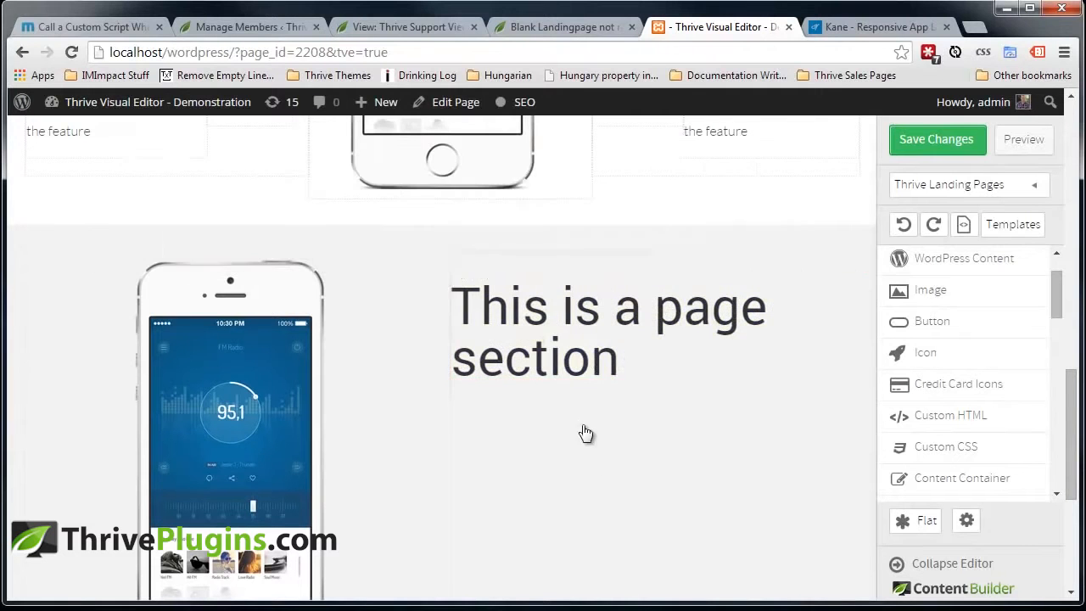
pyautogui.click(540, 330)
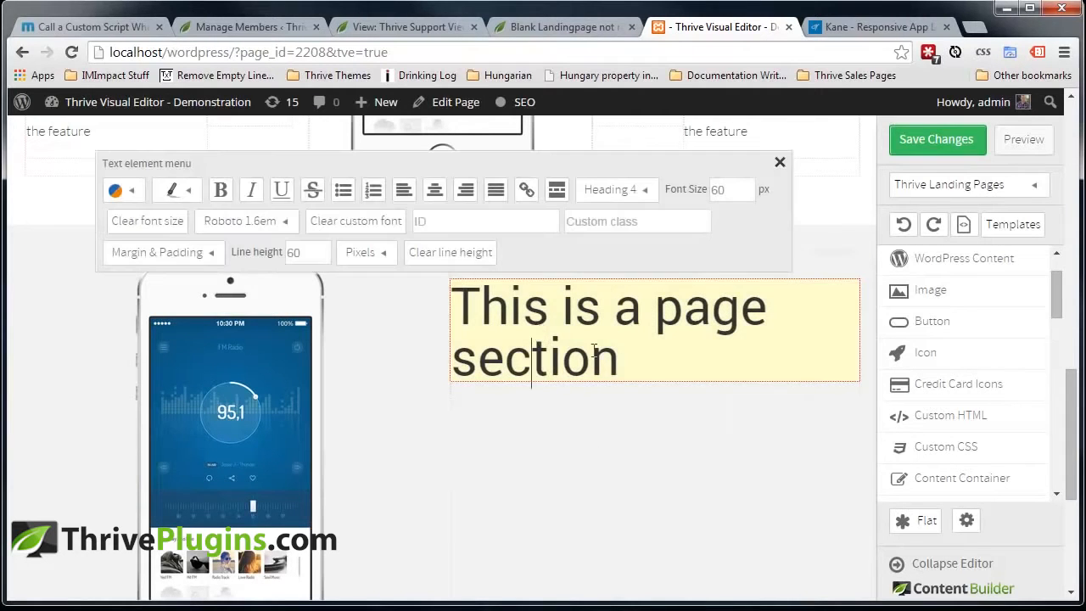
pyautogui.doubleClick(717, 192)
pyautogui.write('50')
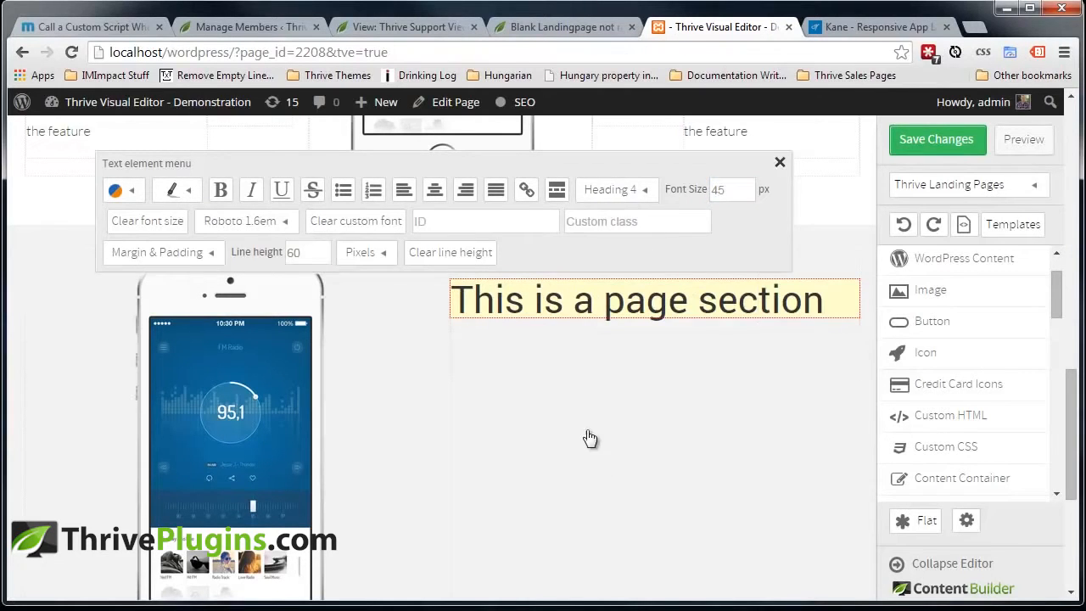
pyautogui.click(621, 336)
# Copy the Lorem ipsum paragraph under "Explain why it's best" from the Kane template page
pyautogui.click(875, 28)
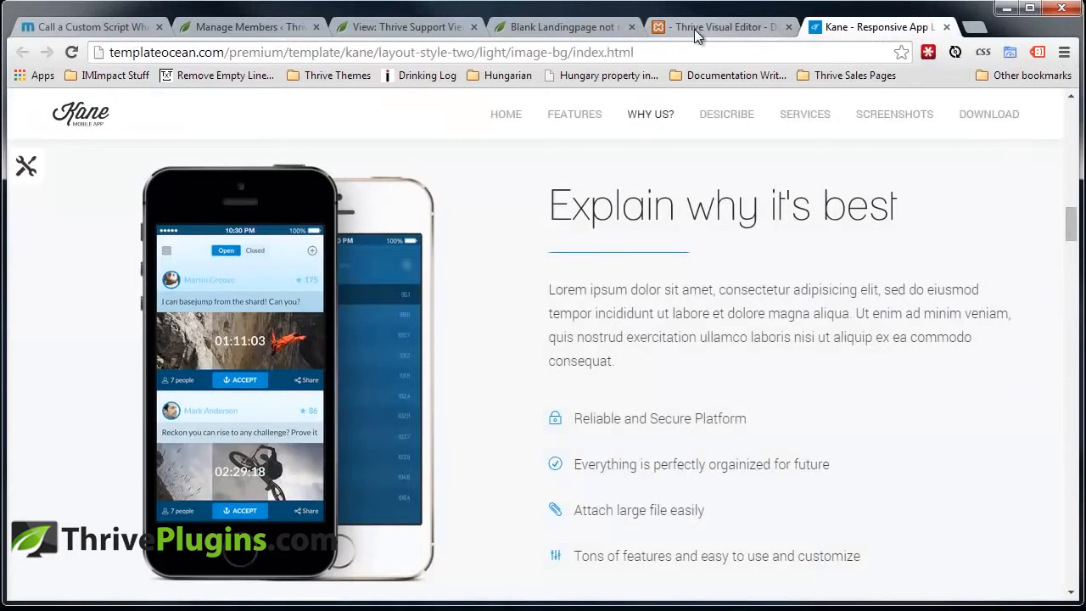
pyautogui.click(704, 25)
pyautogui.moveTo(1079, 409)
pyautogui.mouseDown()
pyautogui.moveTo(1074, 161)
pyautogui.moveTo(1071, 406)
pyautogui.mouseUp()
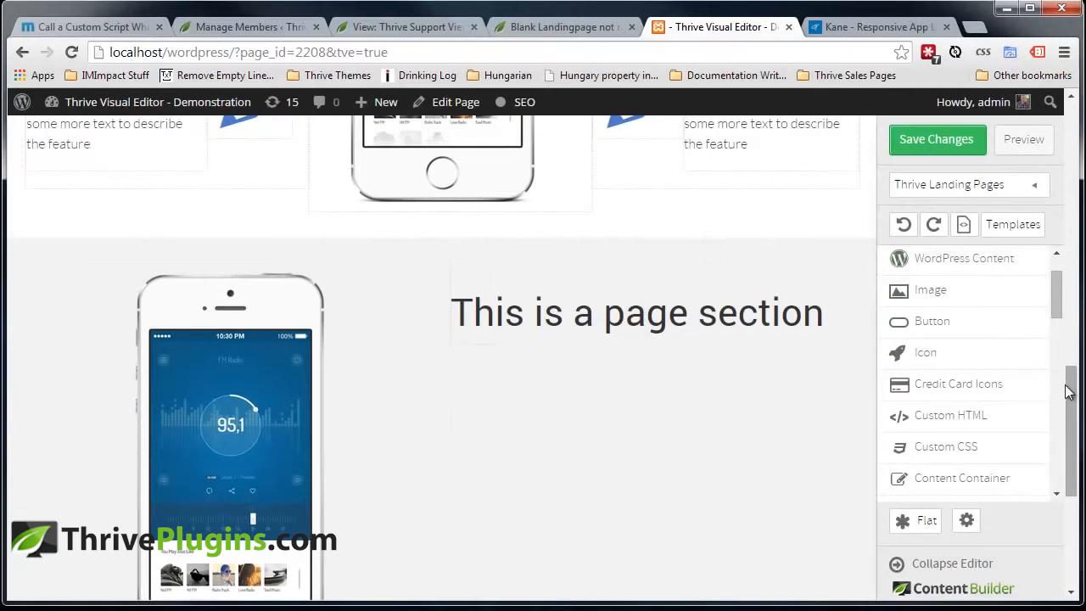
pyautogui.click(874, 27)
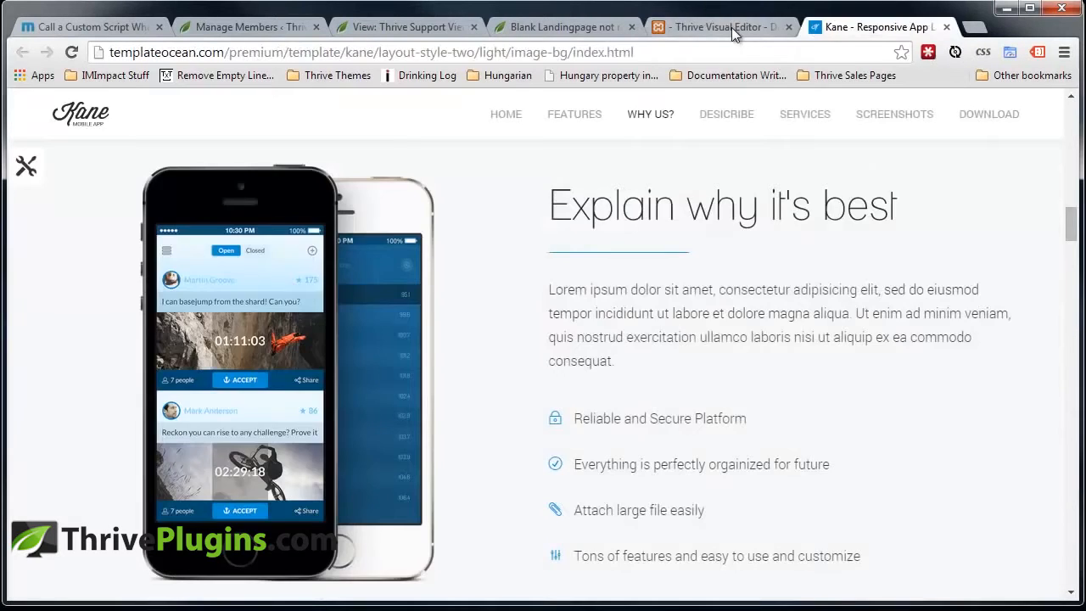
pyautogui.click(734, 27)
pyautogui.click(867, 27)
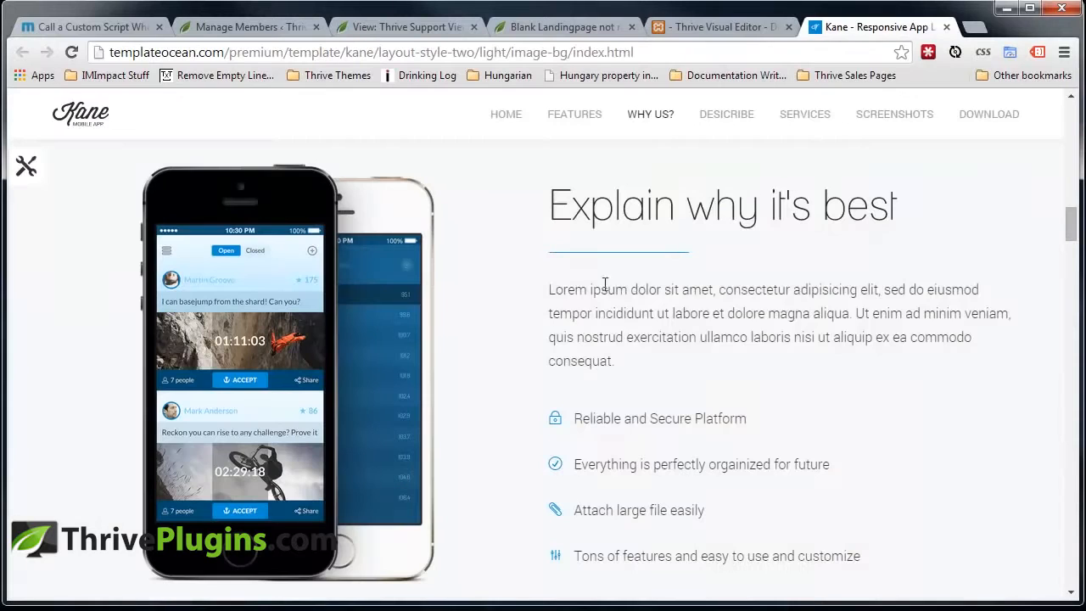
pyautogui.moveTo(547, 293); pyautogui.dragTo(663, 366)
pyautogui.hotkey('ctrl', 'c')
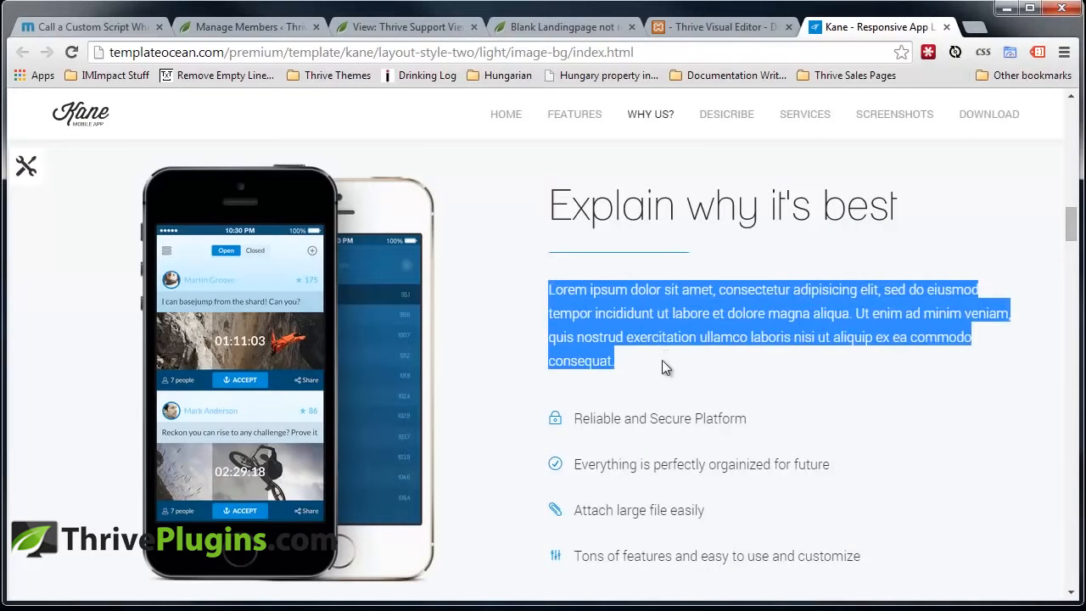
# Return to the Thrive editor and add a text element below the second column's headline containing the copied Lorem ipsum paragraph
pyautogui.click(689, 18)
pyautogui.scroll(2, 1058, 284)
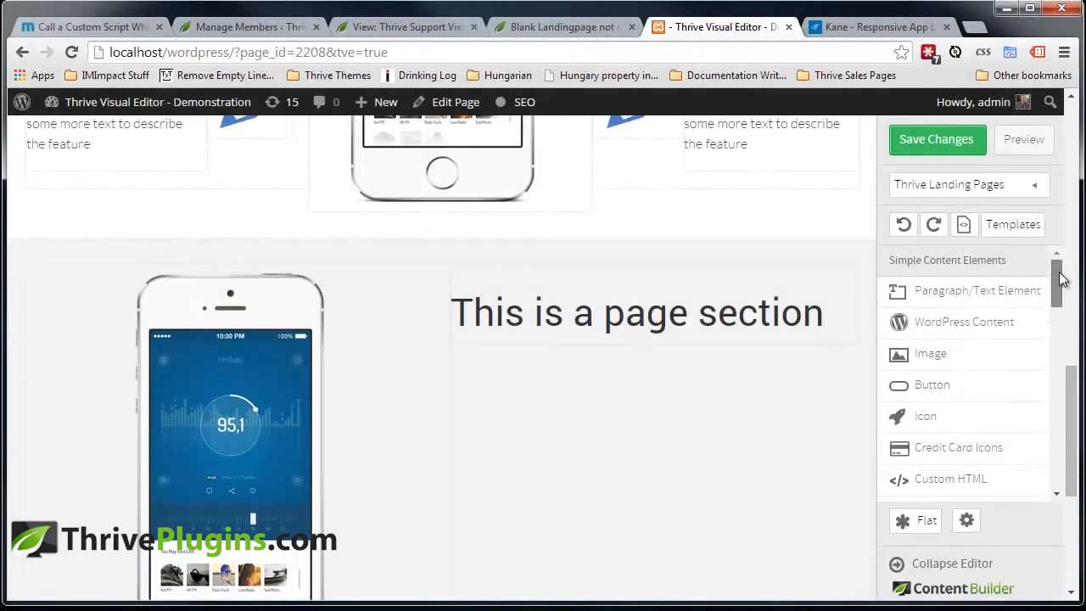
pyautogui.moveTo(975, 293); pyautogui.dragTo(466, 355)
pyautogui.hotkey('ctrl', 'v')
pyautogui.click(699, 533)
# Set the Lorem ipsum paragraph's line height to 1.5 em
pyautogui.click(546, 375)
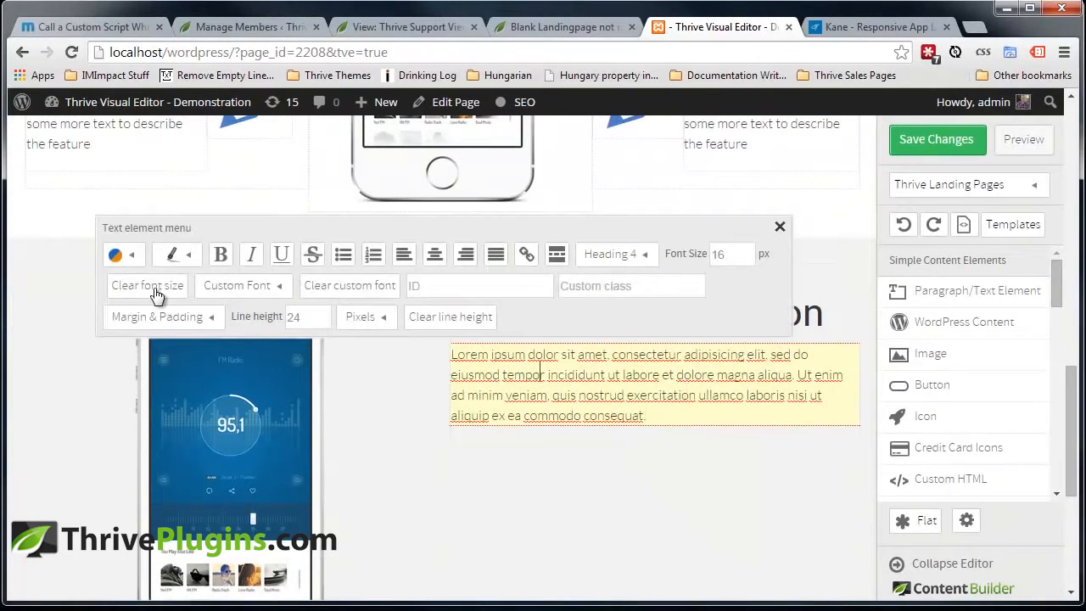
pyautogui.moveTo(319, 317); pyautogui.dragTo(167, 306)
pyautogui.click(364, 323)
pyautogui.click(368, 376)
pyautogui.moveTo(296, 324); pyautogui.dragTo(193, 316)
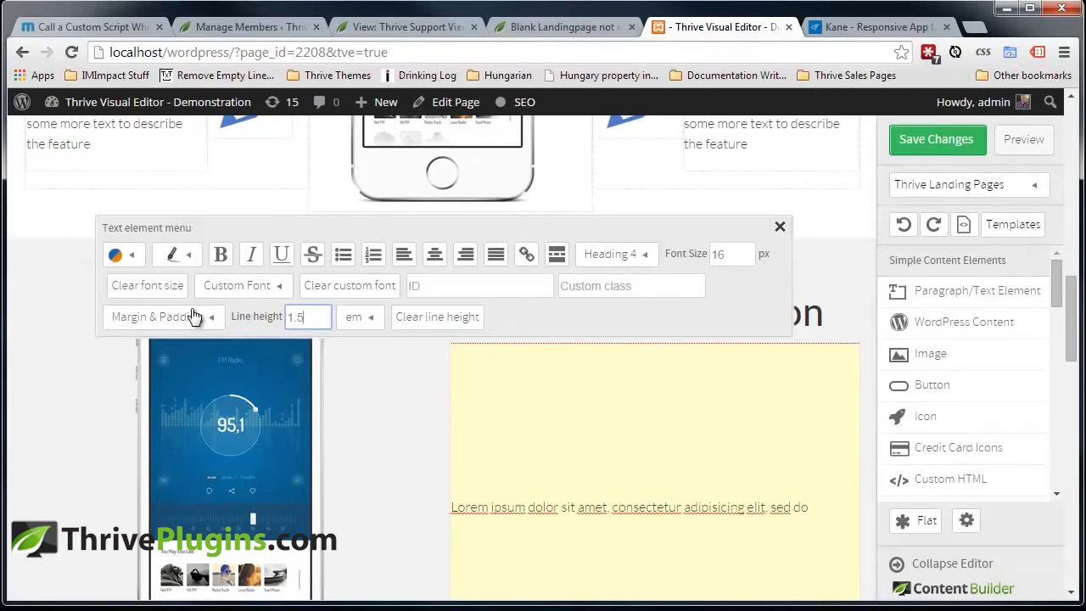